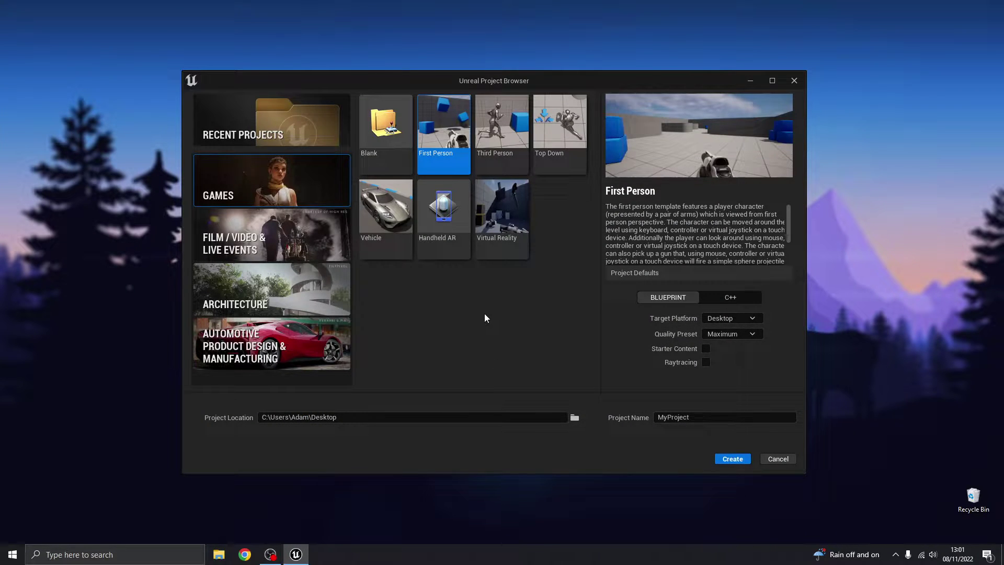
Step: Review the recent projects and the Blank and Third Person templates, and choose First Person from the Games category
{"action": "left_click", "coordinate": [262, 143]}
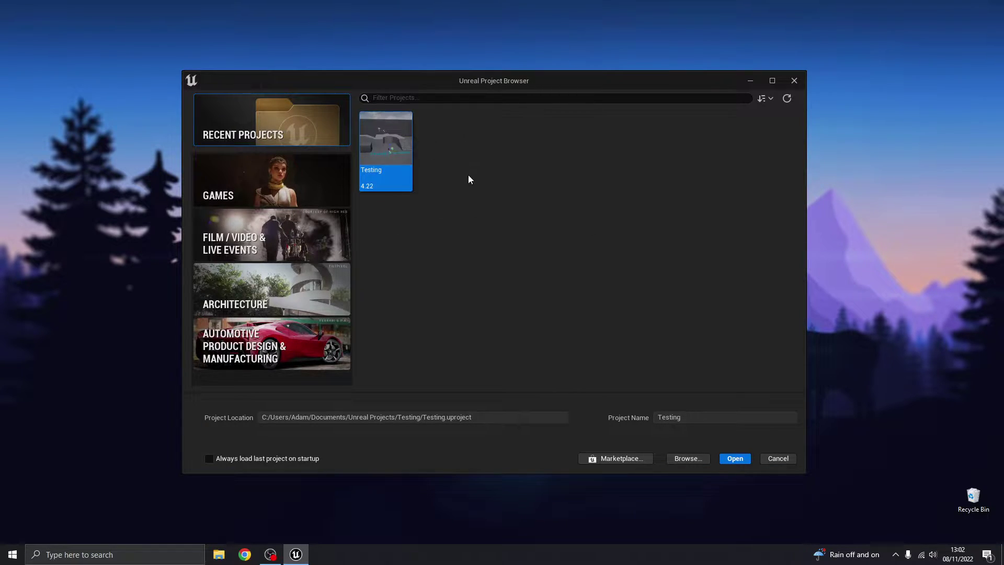
{"action": "left_click", "coordinate": [269, 188]}
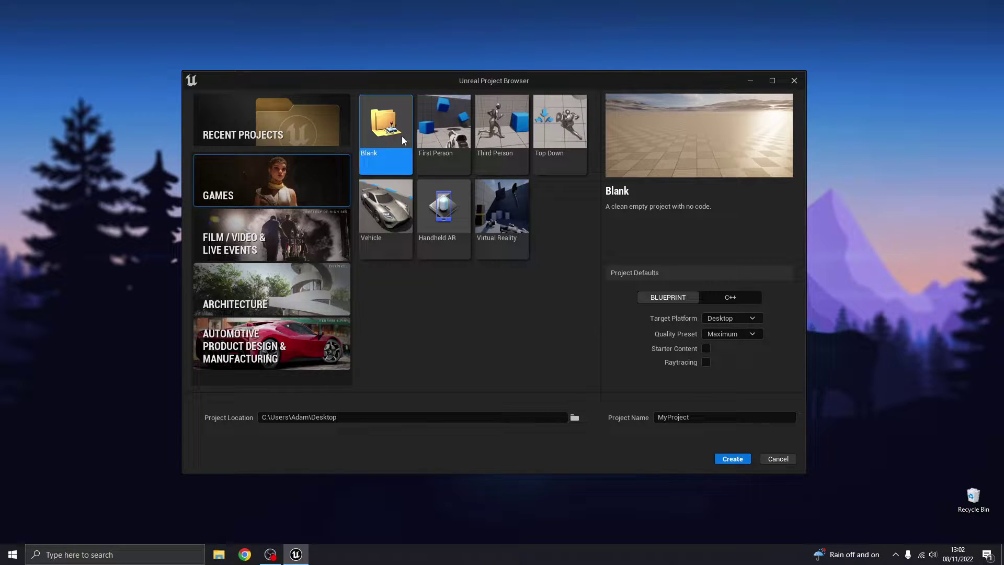
{"action": "left_click", "coordinate": [446, 129]}
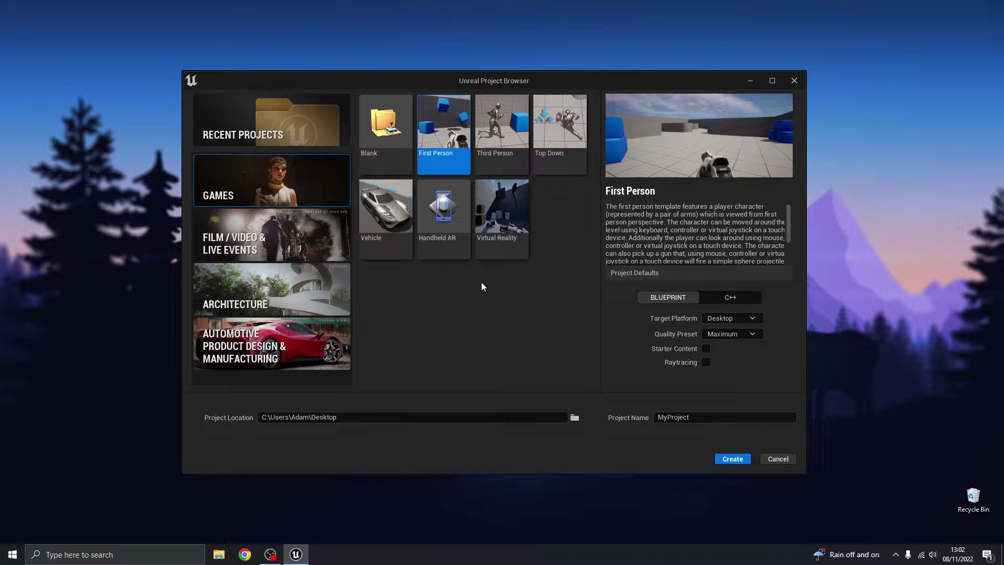
{"action": "left_click", "coordinate": [407, 140]}
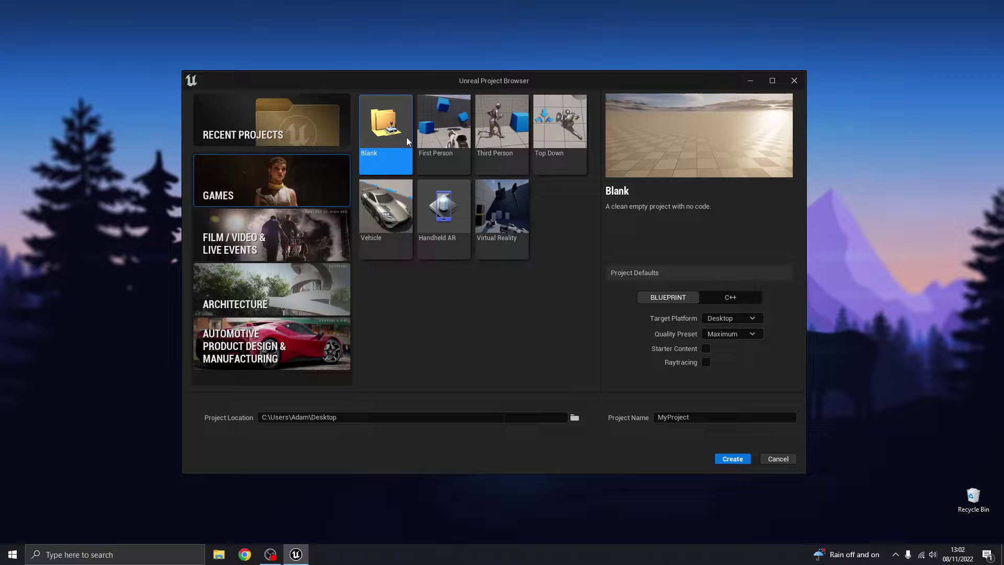
{"action": "left_click", "coordinate": [443, 137]}
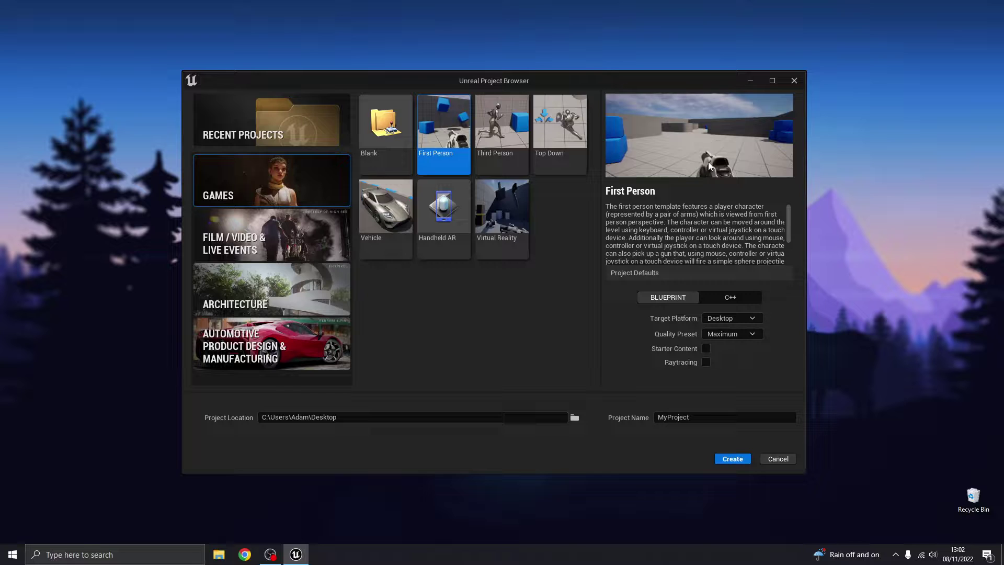
{"action": "left_click", "coordinate": [501, 130]}
{"action": "left_click", "coordinate": [432, 151]}
{"action": "left_click", "coordinate": [495, 133]}
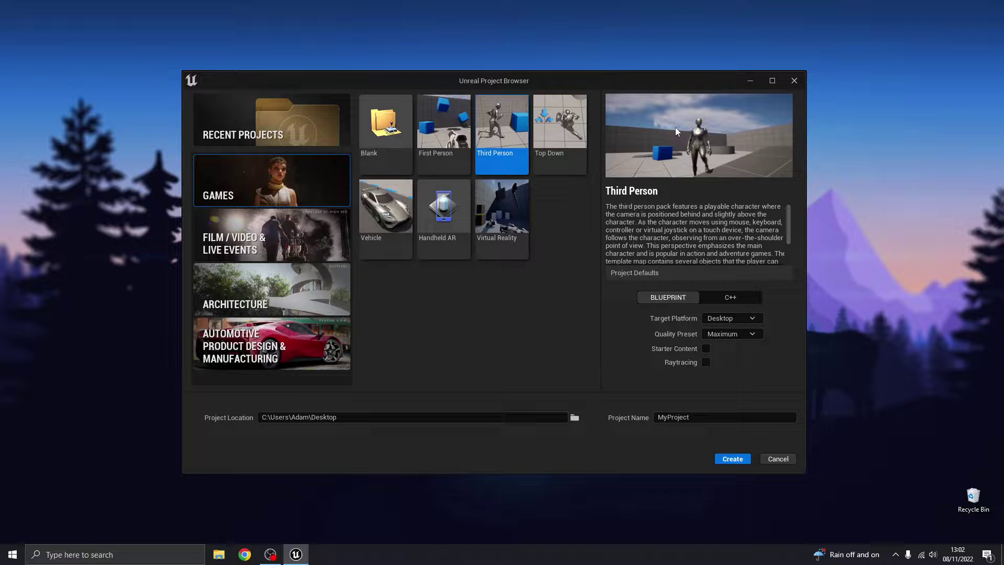
{"action": "left_click", "coordinate": [458, 134]}
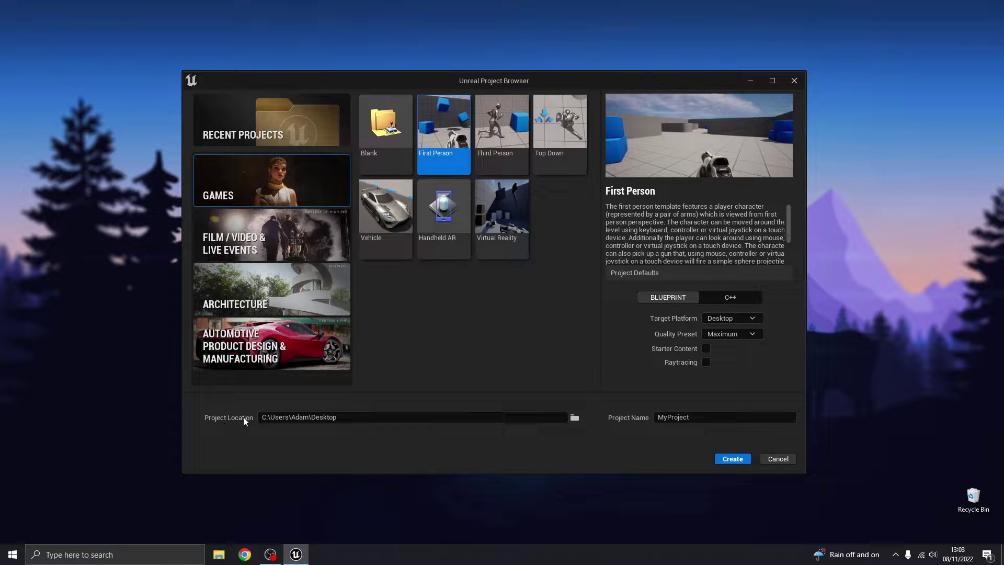
Step: Name the project MyFirstGame, keeping the name free of spaces
{"action": "left_click", "coordinate": [435, 417]}
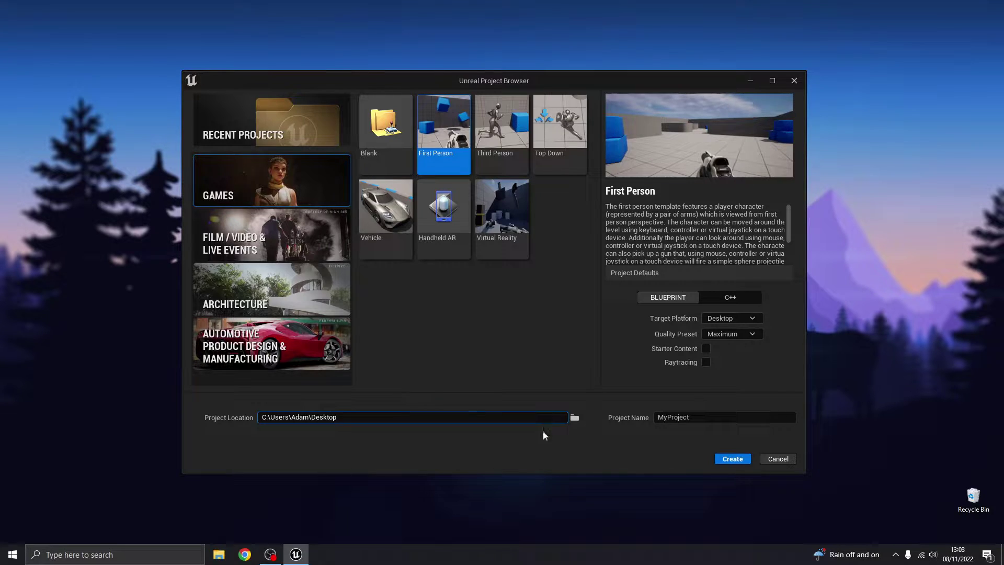
{"action": "left_click", "coordinate": [732, 416]}
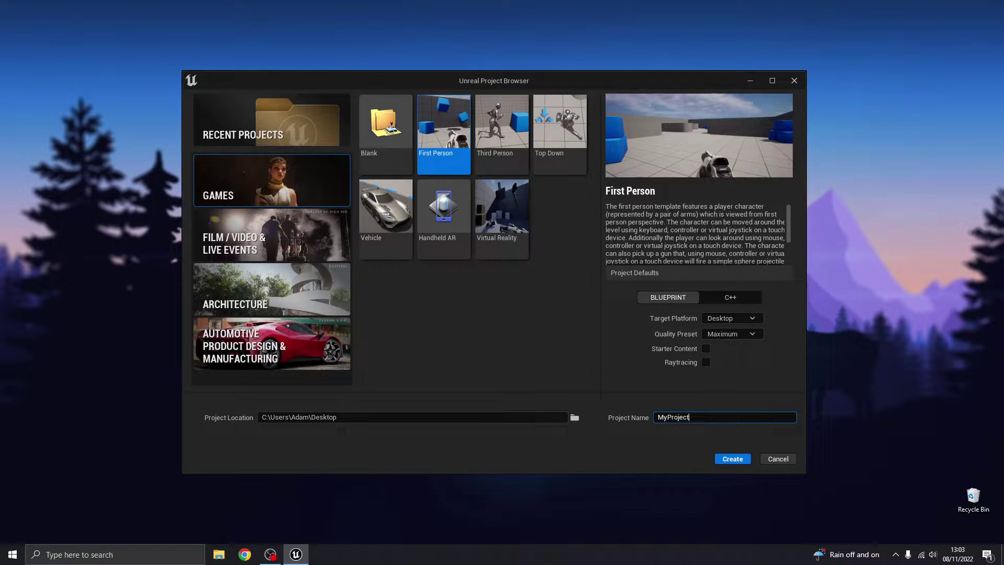
{"action": "key", "text": "ctrl+a"}
{"action": "type", "text": "MyFirstGame"}
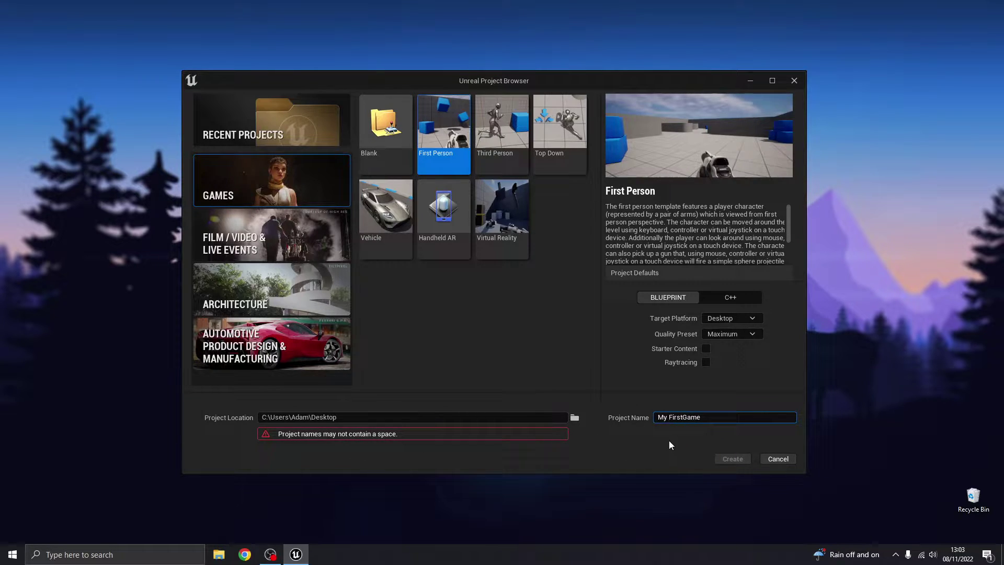
{"action": "key", "text": "BackSpace"}
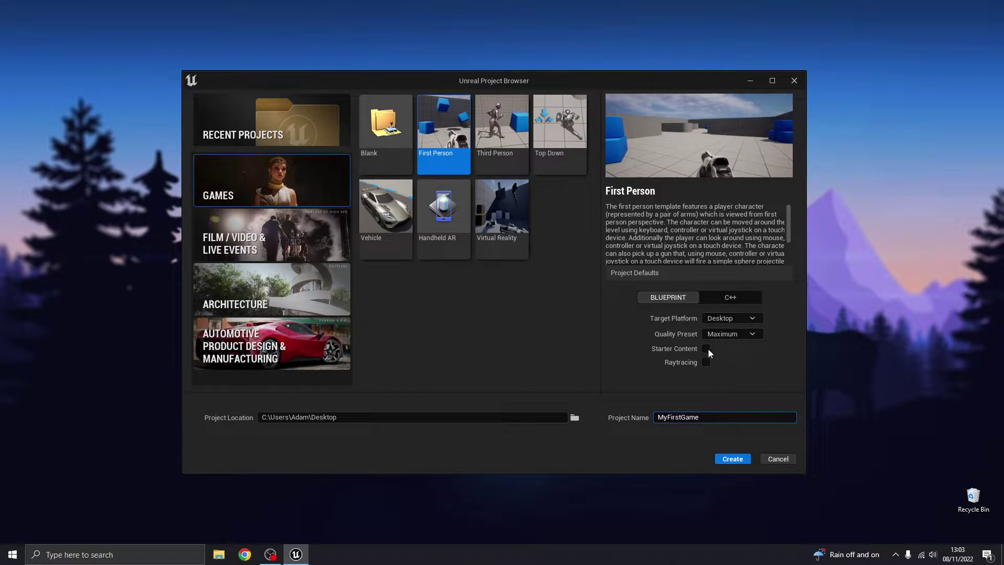
Step: Create the project with Blueprint, the Desktop target platform and Starter Content enabled
{"action": "left_click", "coordinate": [659, 297]}
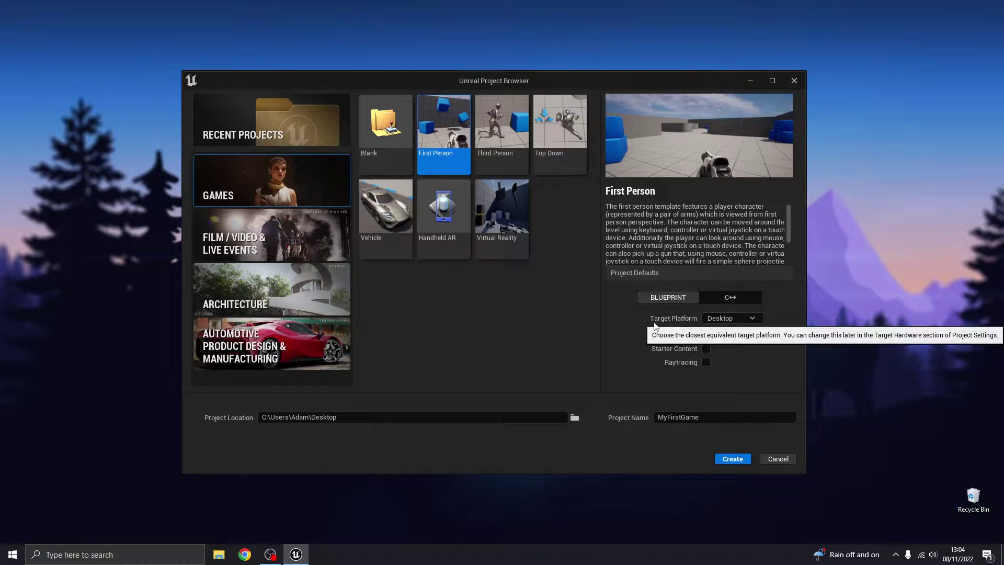
{"action": "left_click", "coordinate": [742, 318]}
{"action": "left_click", "coordinate": [746, 318]}
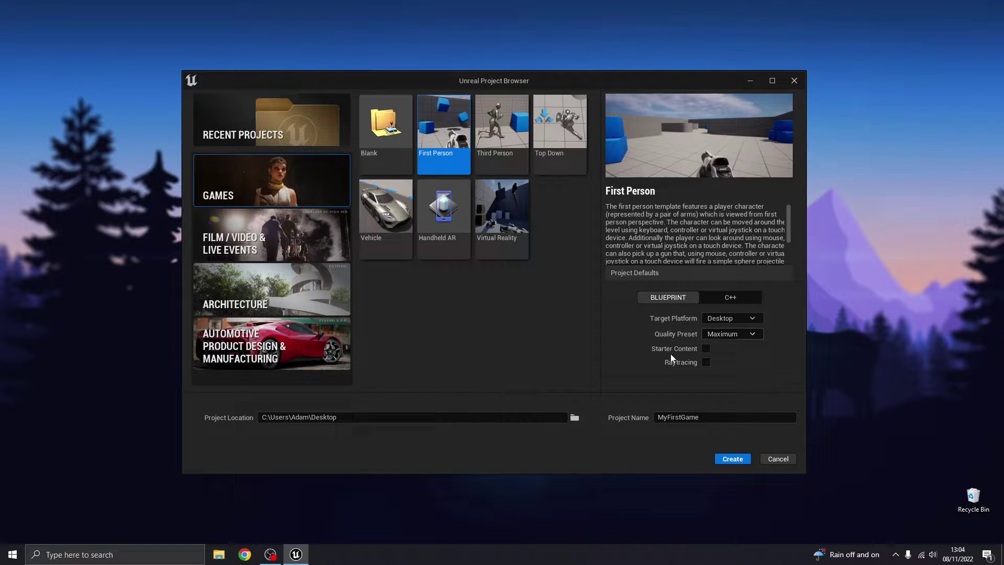
{"action": "left_click", "coordinate": [706, 348]}
{"action": "left_click", "coordinate": [732, 459]}
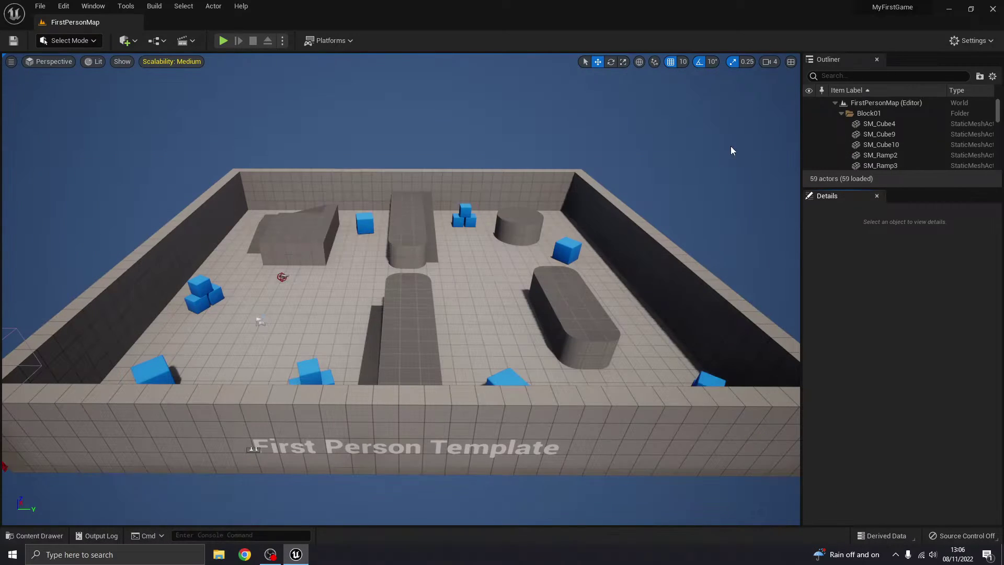
Step: Fly the camera around the First Person map to examine the arena from several angles
{"action": "right_click_drag", "start_coordinate": [430, 312], "coordinate": [453, 301]}
{"action": "key", "text": "a"}
{"action": "key", "text": "w"}
{"action": "key", "text": "s"}
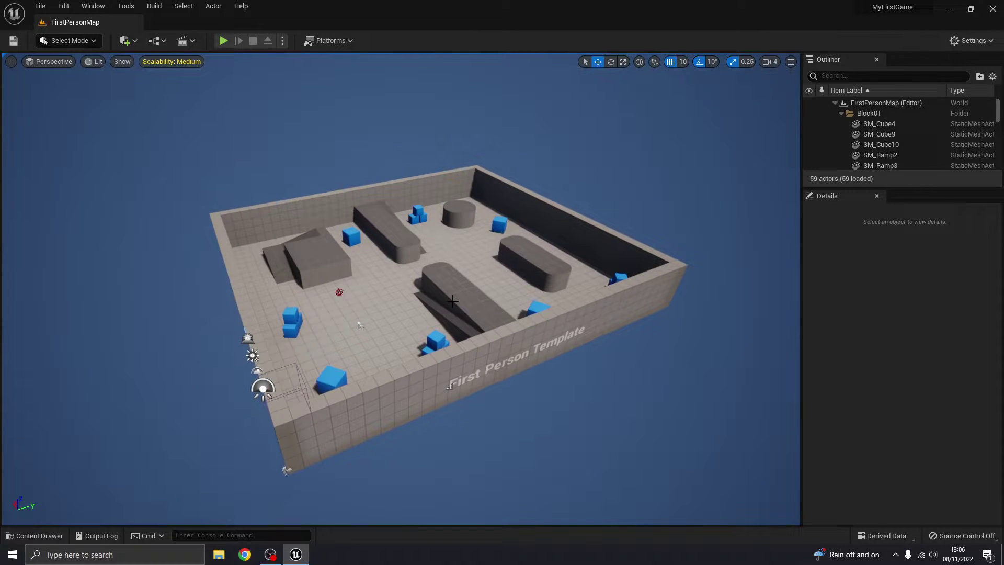
{"action": "mouse_move", "coordinate": [540, 305]}
{"action": "right_mouse_down"}
{"action": "mouse_move", "coordinate": [528, 329]}
{"action": "mouse_move", "coordinate": [540, 305]}
{"action": "right_mouse_up"}
{"action": "key", "text": "w"}
{"action": "key", "text": "d"}
{"action": "key", "text": "s"}
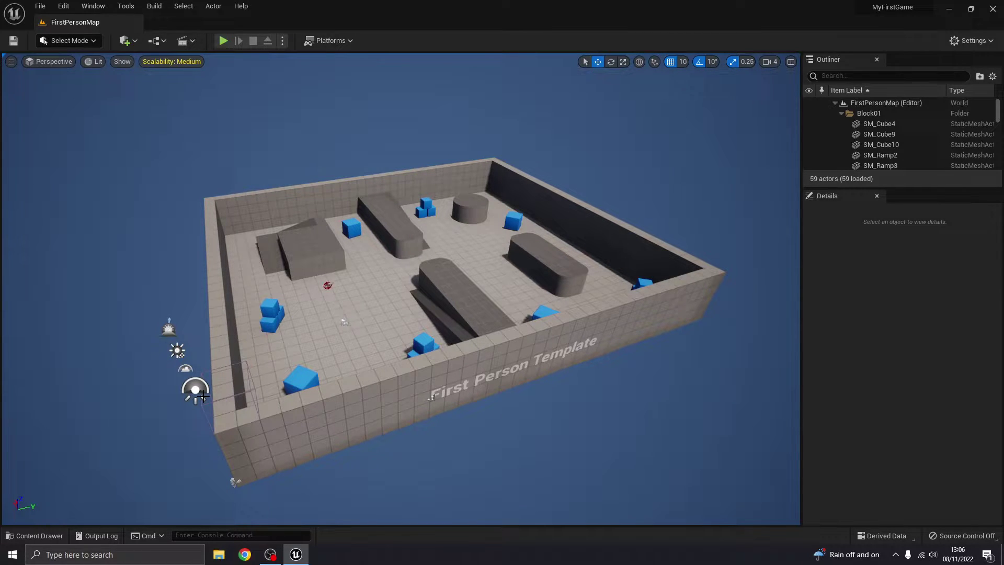
{"action": "mouse_move", "coordinate": [297, 340]}
{"action": "right_mouse_down"}
{"action": "mouse_move", "coordinate": [299, 328]}
{"action": "mouse_move", "coordinate": [301, 356]}
{"action": "right_mouse_up"}
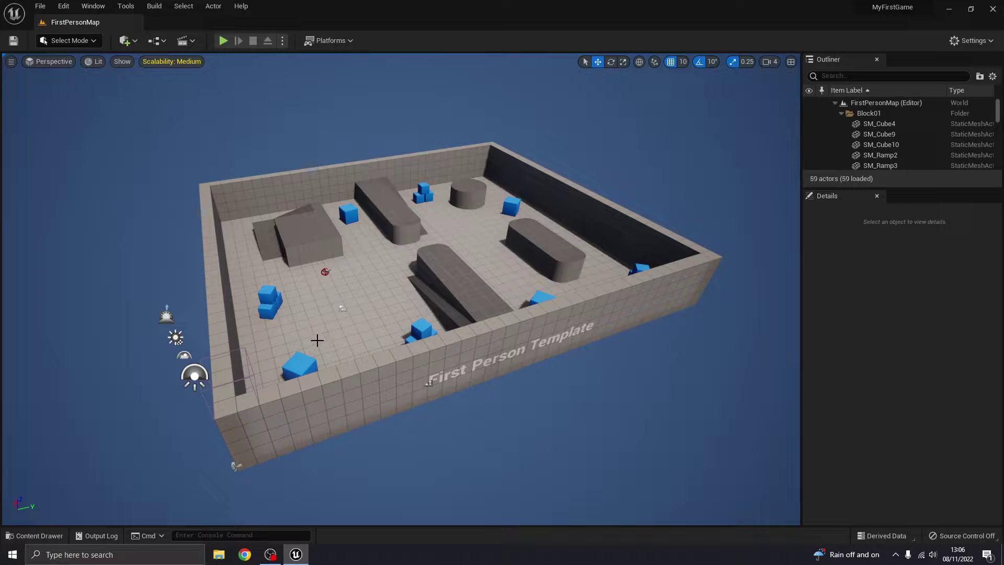
{"action": "mouse_move", "coordinate": [384, 260]}
{"action": "right_mouse_down"}
{"action": "mouse_move", "coordinate": [366, 266]}
{"action": "mouse_move", "coordinate": [392, 277]}
{"action": "mouse_move", "coordinate": [384, 260]}
{"action": "right_mouse_up"}
{"action": "right_click_drag", "start_coordinate": [628, 277], "coordinate": [646, 263]}
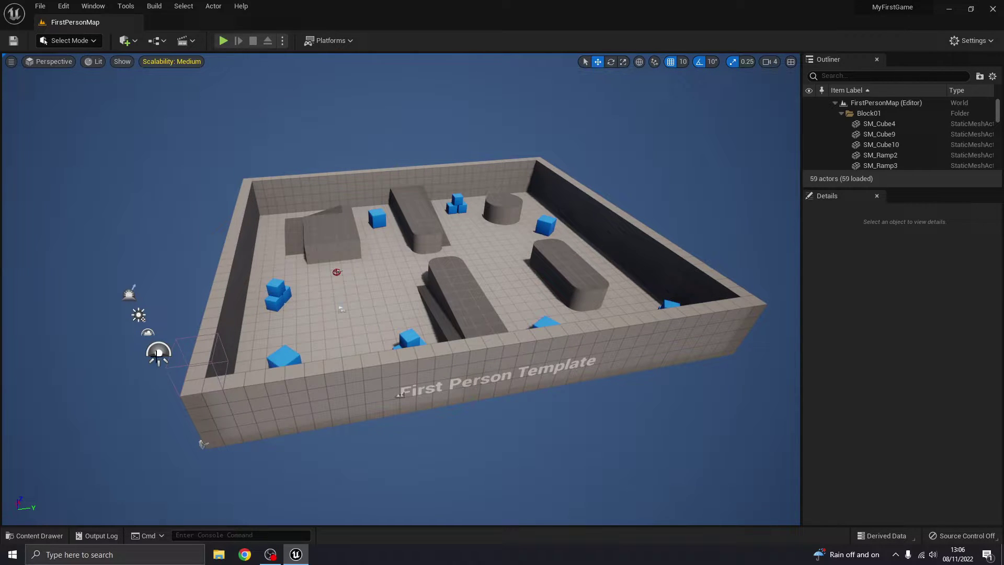
{"action": "right_click_drag", "start_coordinate": [386, 402], "coordinate": [441, 316]}
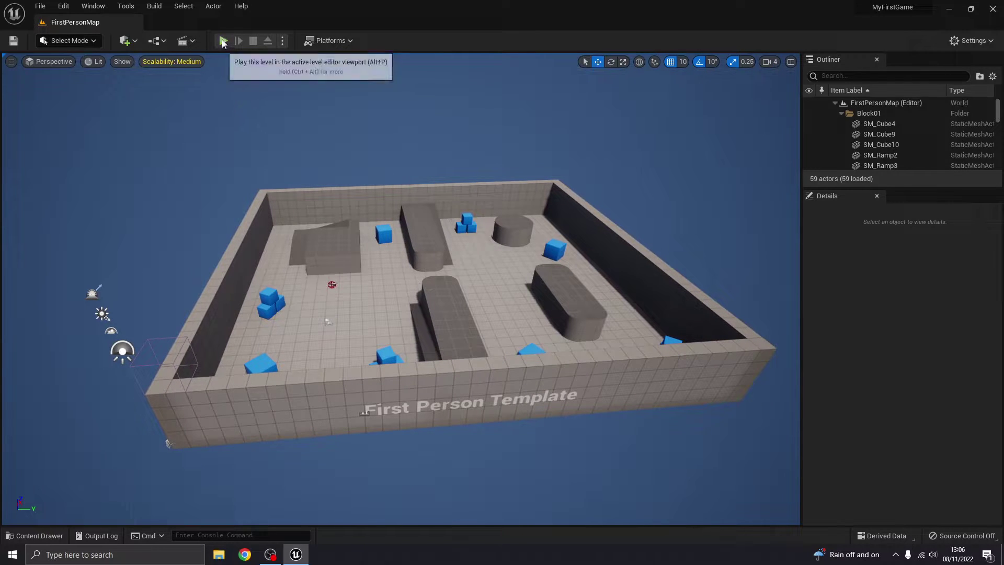
Step: Play-test the level in the viewport by walking, jumping and picking up the rifle, and stop the session
{"action": "left_click", "coordinate": [223, 41]}
{"action": "key", "text": "w"}
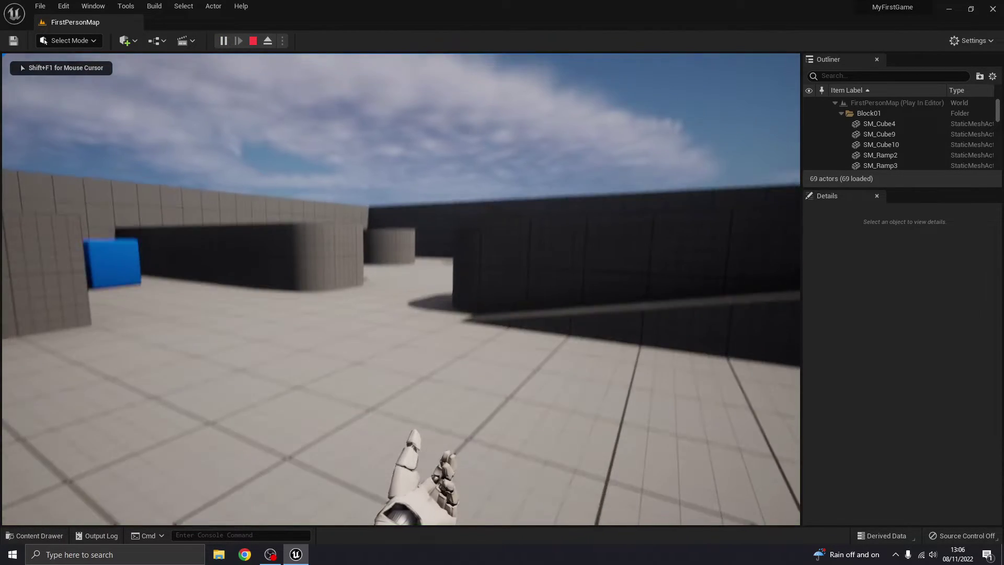
{"action": "key", "text": "w"}
{"action": "key", "text": "space"}
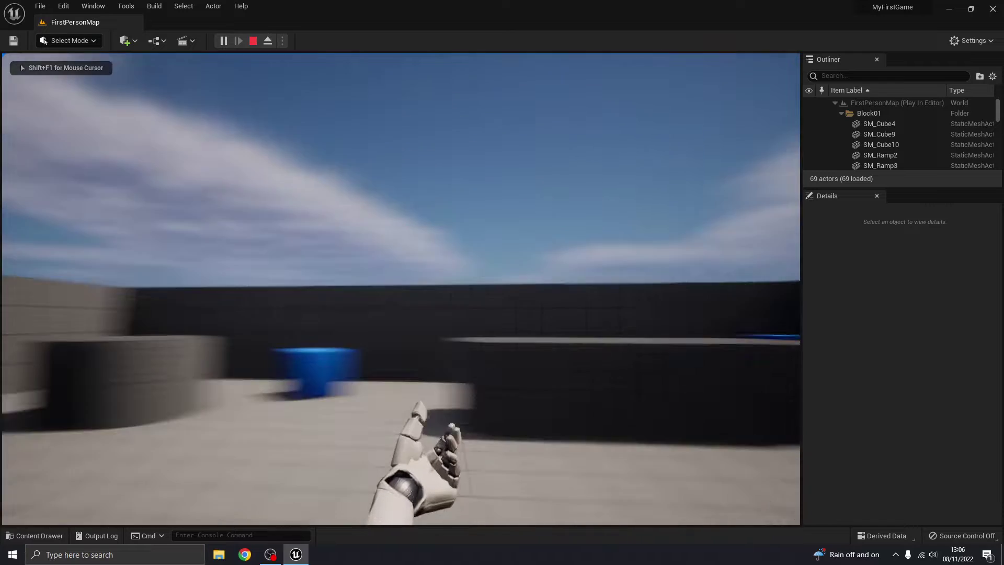
{"action": "key", "text": "w"}
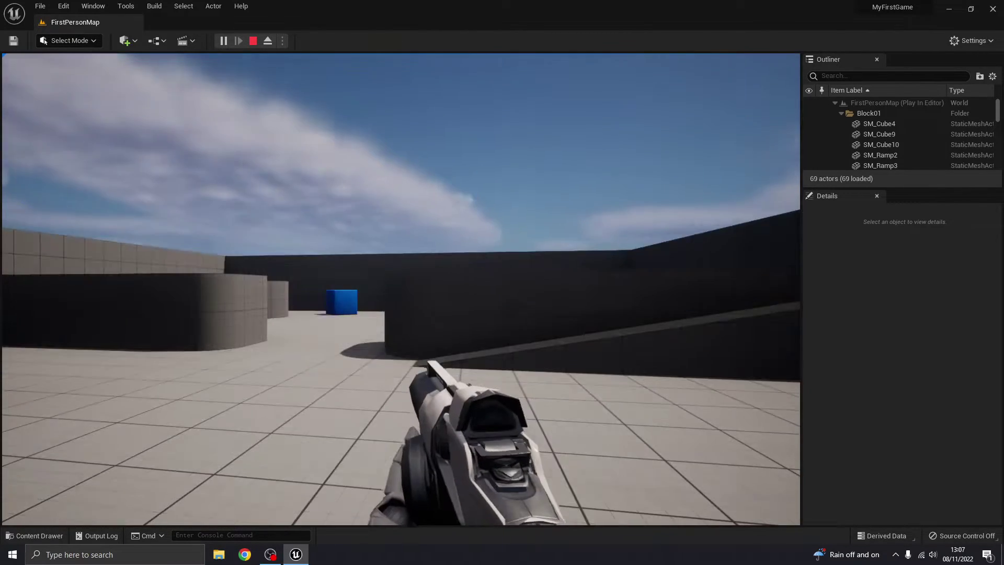
{"action": "key", "text": "Escape"}
Step: Delete the four outer walls of the arena one after another
{"action": "key", "text": "s"}
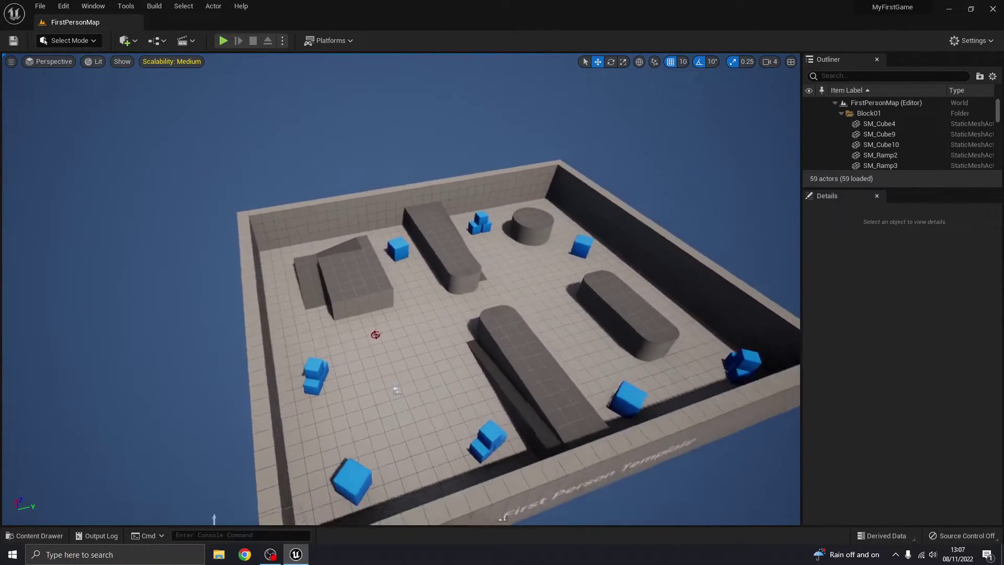
{"action": "key", "text": "s+d"}
{"action": "right_click_drag", "start_coordinate": [292, 243], "coordinate": [224, 243]}
{"action": "left_click", "coordinate": [291, 239]}
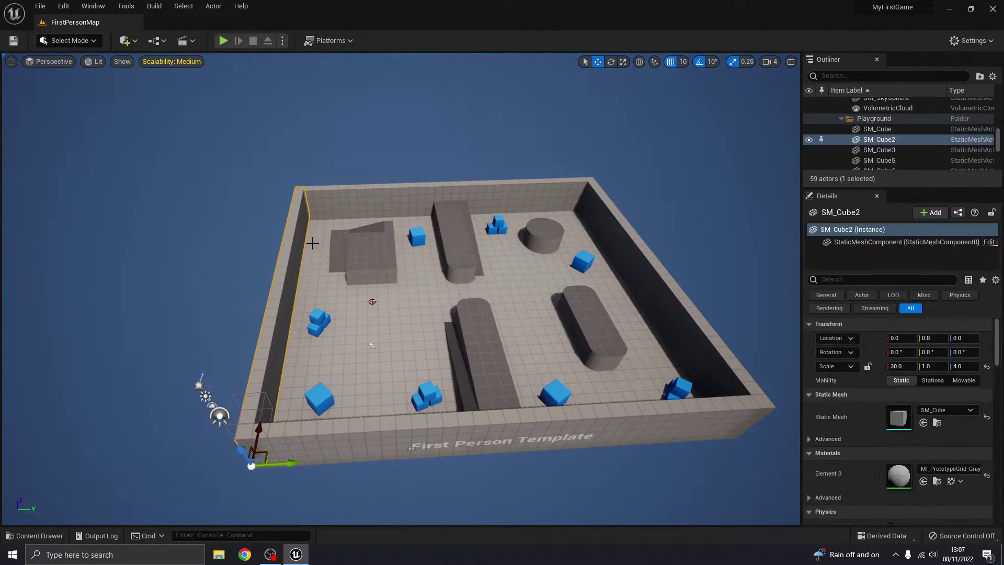
{"action": "key", "text": "Delete"}
{"action": "left_click", "coordinate": [360, 200]}
{"action": "key", "text": "Delete"}
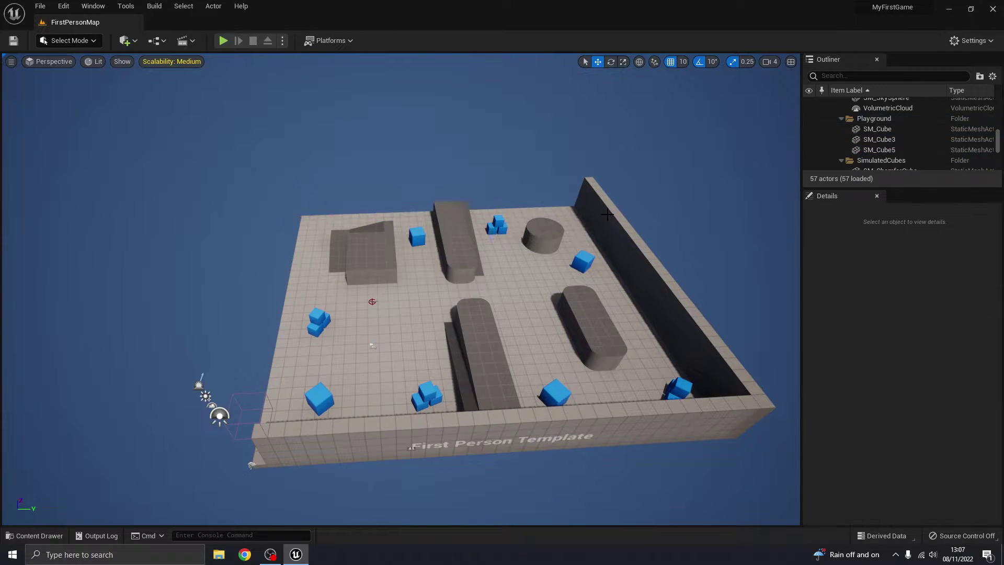
{"action": "left_click", "coordinate": [614, 228]}
{"action": "key", "text": "Delete"}
{"action": "left_click", "coordinate": [624, 410]}
{"action": "key", "text": "Delete"}
Step: Delete the "First Person Template" text at the arena's front edge
{"action": "left_click", "coordinate": [572, 437]}
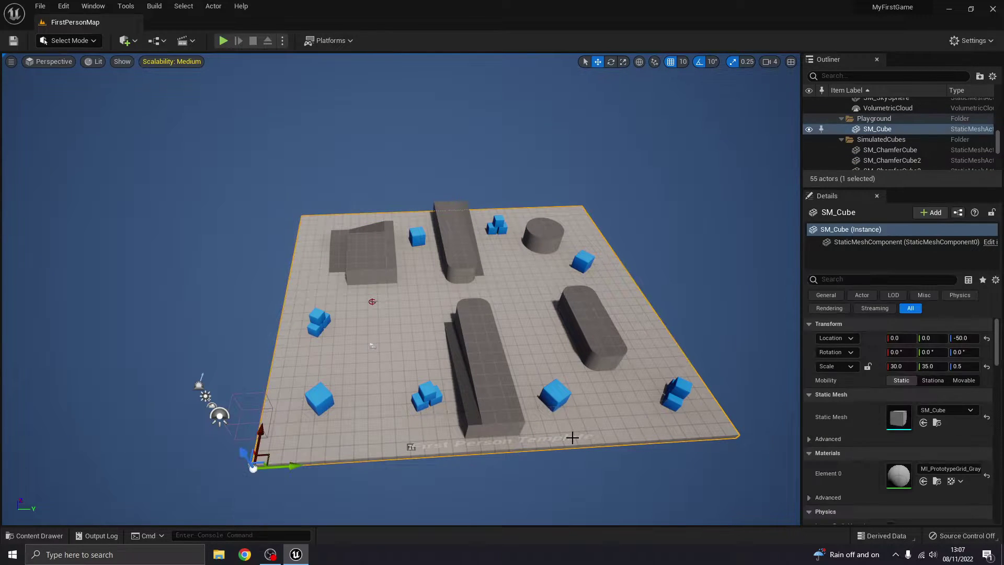
{"action": "left_click", "coordinate": [572, 435]}
{"action": "key", "text": "Delete"}
Step: Try deleting the sky sphere and undo the deletion
{"action": "right_click_drag", "start_coordinate": [443, 312], "coordinate": [366, 285]}
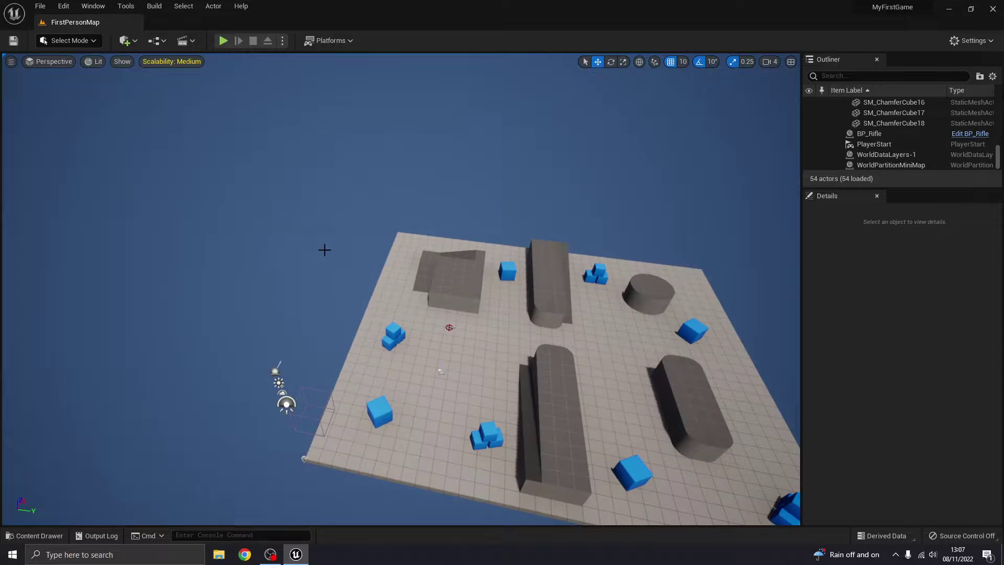
{"action": "left_click", "coordinate": [321, 230]}
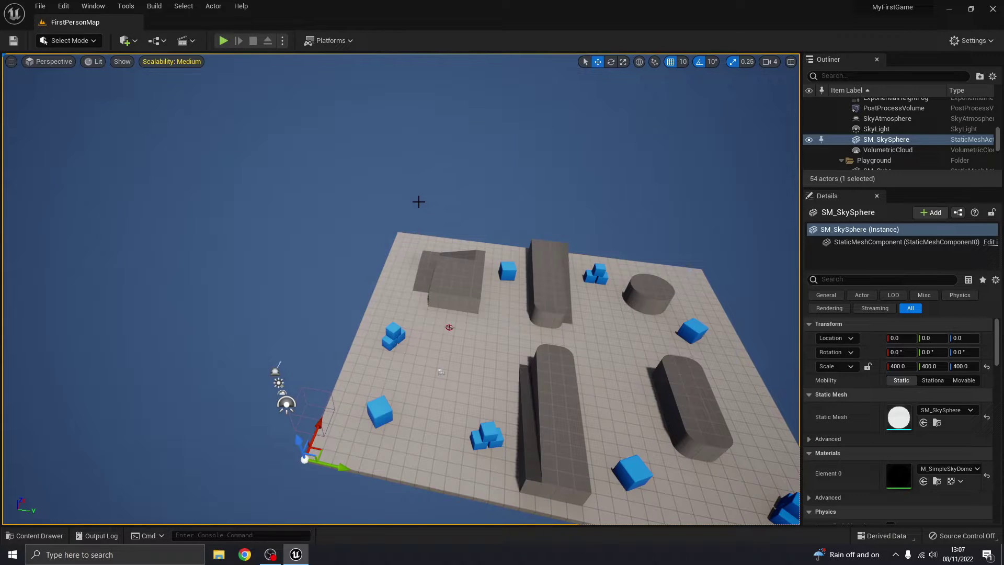
{"action": "key", "text": "Delete"}
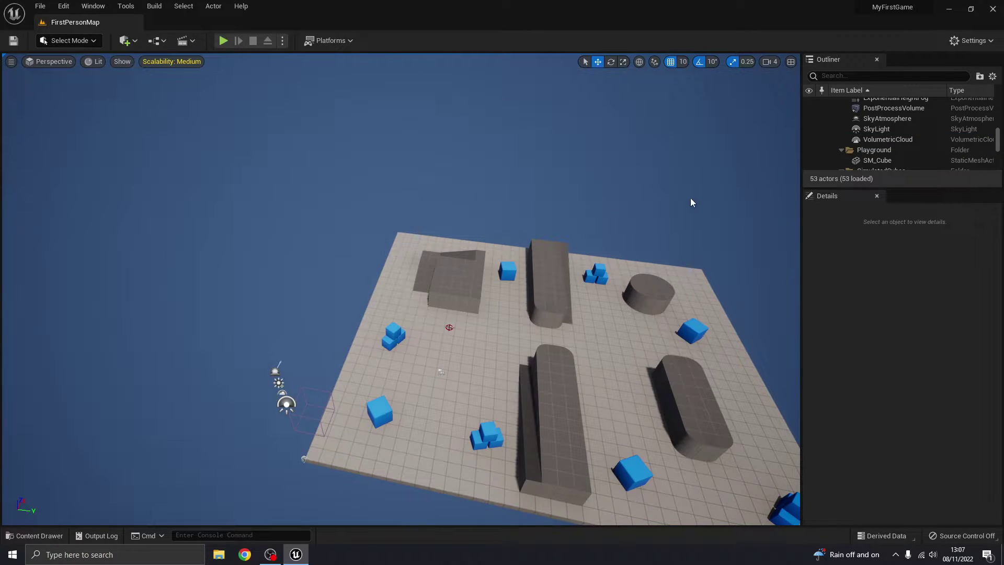
{"action": "key", "text": "ctrl+z"}
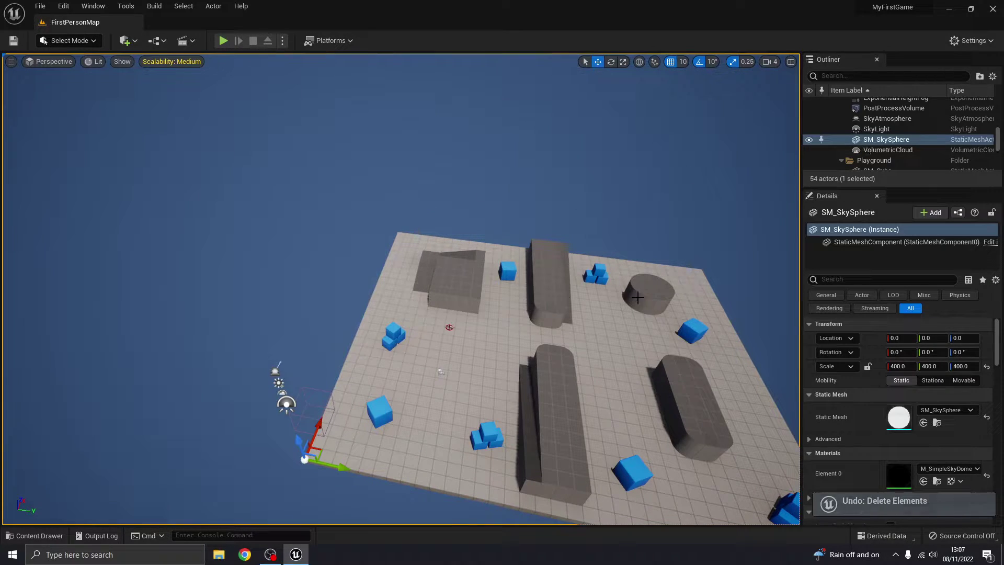
Step: Delete the floor slab of the arena
{"action": "left_click", "coordinate": [531, 332]}
{"action": "right_click_drag", "start_coordinate": [531, 331], "coordinate": [575, 336]}
{"action": "key", "text": "Delete"}
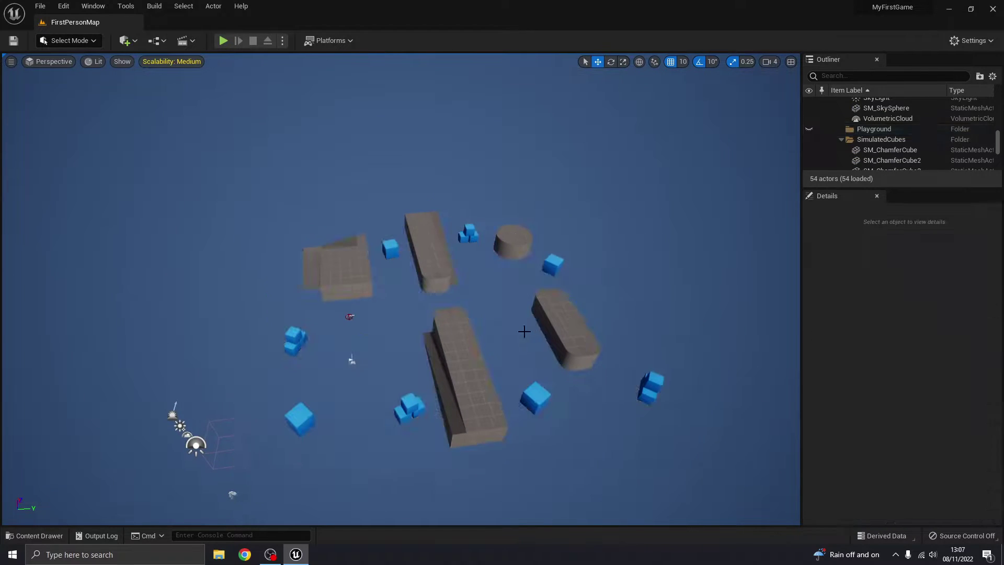
Step: Delete all pieces of the long rounded block at the far middle of the map
{"action": "left_click", "coordinate": [434, 251]}
{"action": "key", "text": "Delete"}
{"action": "left_click", "coordinate": [435, 264]}
{"action": "key", "text": "Delete"}
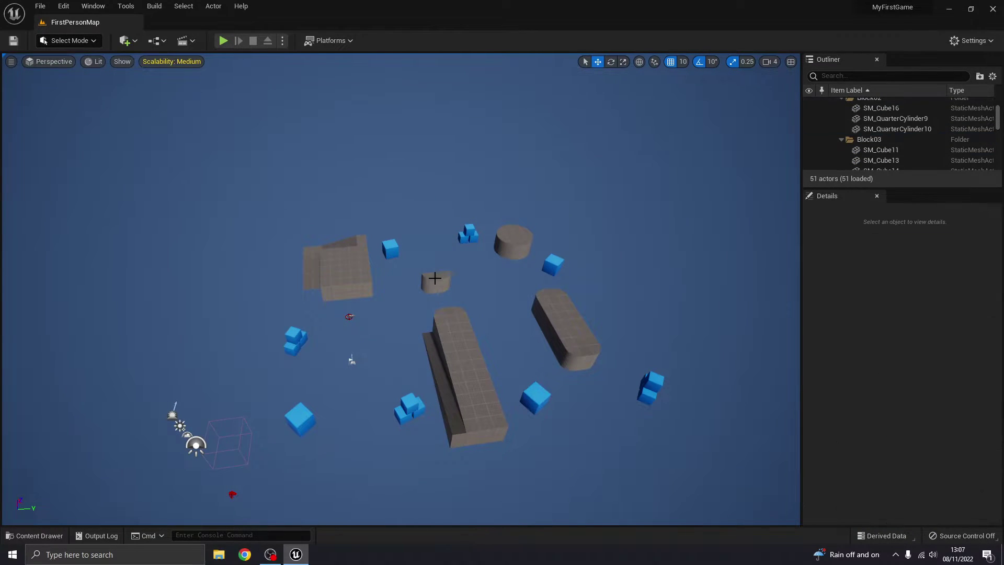
{"action": "left_click", "coordinate": [433, 285]}
{"action": "key", "text": "Delete"}
{"action": "left_click", "coordinate": [430, 284]}
{"action": "key", "text": "Delete"}
{"action": "left_click", "coordinate": [445, 280]}
{"action": "key", "text": "Delete"}
Step: Delete the cubes and ramps that form the stepped block at the map's far-left corner
{"action": "left_click", "coordinate": [356, 273]}
{"action": "key", "text": "Delete"}
{"action": "left_click", "coordinate": [316, 265]}
{"action": "key", "text": "Delete"}
{"action": "left_click", "coordinate": [315, 256]}
{"action": "key", "text": "Delete"}
{"action": "left_click", "coordinate": [333, 255]}
{"action": "key", "text": "Delete"}
{"action": "left_click", "coordinate": [356, 245]}
{"action": "key", "text": "Delete"}
Step: Delete the single blue cube and the stack of three blue cubes along the map's far side
{"action": "left_click", "coordinate": [390, 249]}
{"action": "key", "text": "Delete"}
{"action": "left_click", "coordinate": [464, 242]}
{"action": "key", "text": "Delete"}
{"action": "left_click", "coordinate": [467, 233]}
{"action": "key", "text": "Delete"}
{"action": "left_click", "coordinate": [471, 232]}
{"action": "key", "text": "Delete"}
Step: Delete the quarter pieces of the round cylinder and the blue cube beside it
{"action": "left_click", "coordinate": [503, 237]}
{"action": "key", "text": "Delete"}
{"action": "left_click", "coordinate": [506, 237]}
{"action": "key", "text": "Delete"}
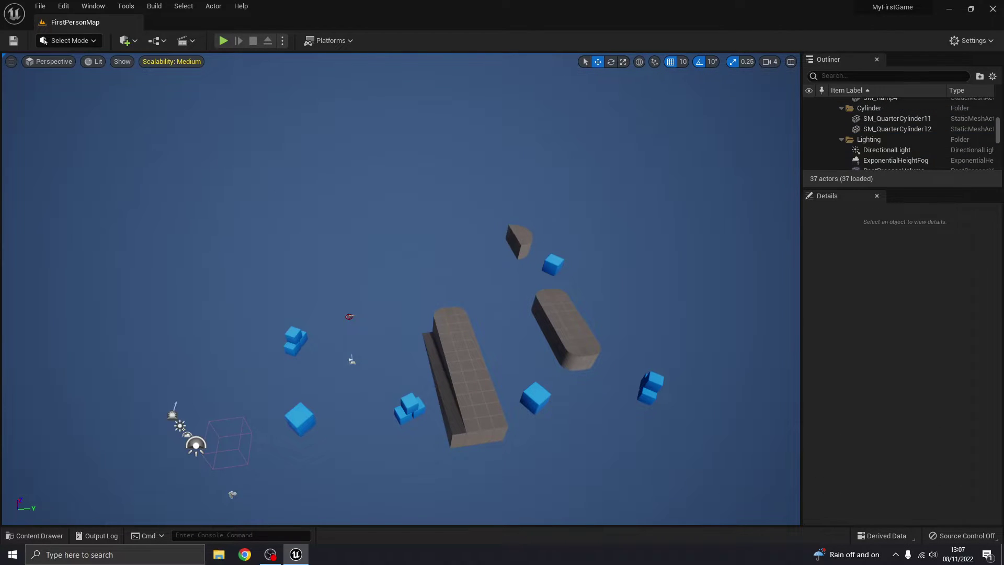
{"action": "left_click", "coordinate": [514, 236]}
{"action": "key", "text": "Delete"}
{"action": "left_click", "coordinate": [517, 244]}
{"action": "key", "text": "Delete"}
{"action": "left_click", "coordinate": [551, 256]}
{"action": "key", "text": "Delete"}
Step: Delete every cube and quarter-cylinder piece of the rounded block on the map's right side
{"action": "left_click", "coordinate": [559, 306]}
{"action": "key", "text": "Delete"}
{"action": "left_click", "coordinate": [548, 301]}
{"action": "key", "text": "Delete"}
{"action": "left_click", "coordinate": [542, 301]}
{"action": "key", "text": "Delete"}
{"action": "left_click", "coordinate": [556, 298]}
{"action": "key", "text": "Delete"}
{"action": "left_click", "coordinate": [569, 355]}
{"action": "key", "text": "Delete"}
{"action": "left_click", "coordinate": [580, 349]}
{"action": "key", "text": "Delete"}
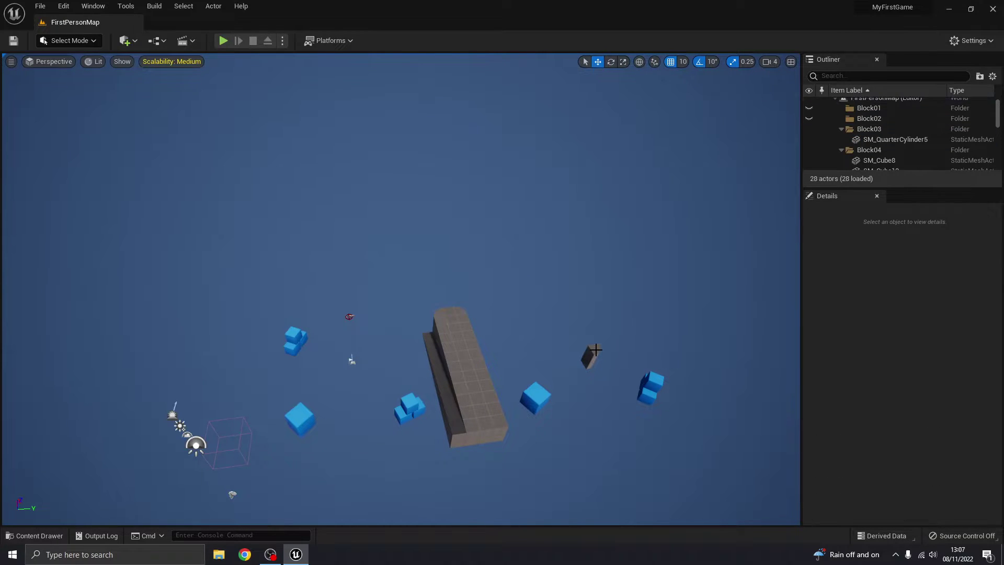
{"action": "left_click", "coordinate": [588, 350]}
{"action": "key", "text": "Delete"}
Step: Delete the stack of three blue cubes at the map's near right and the single blue cube next to the long ramp
{"action": "left_click", "coordinate": [657, 378]}
{"action": "key", "text": "Delete"}
{"action": "left_click", "coordinate": [652, 386]}
{"action": "key", "text": "Delete"}
{"action": "left_click", "coordinate": [649, 394]}
{"action": "key", "text": "Delete"}
{"action": "left_click", "coordinate": [544, 394]}
{"action": "key", "text": "Delete"}
Step: Delete the cubes and quarter-cylinder pieces of the long grey block in the map's centre, including the ramp along its side
{"action": "left_click", "coordinate": [480, 394]}
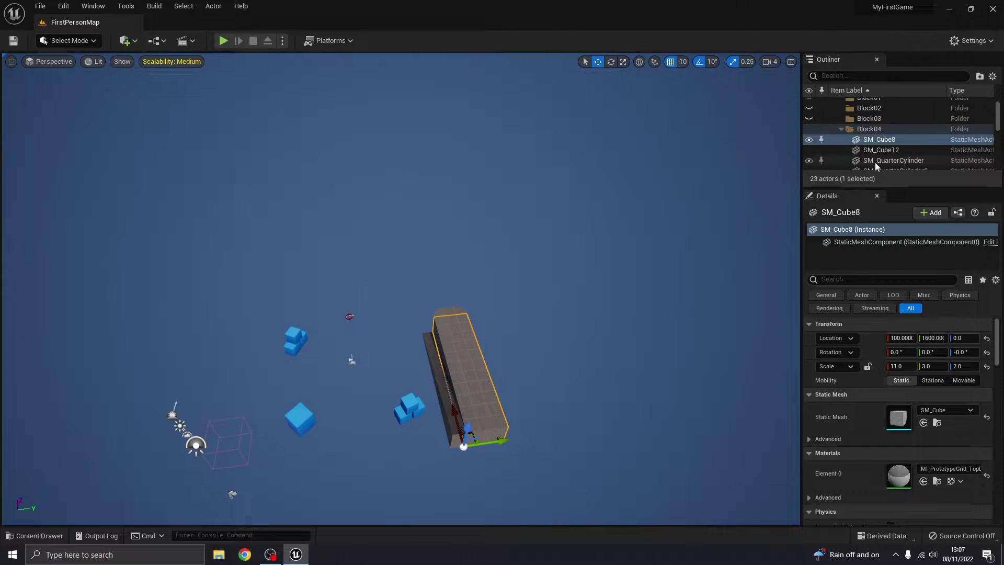
{"action": "key", "text": "Delete"}
{"action": "left_click", "coordinate": [450, 319]}
{"action": "key", "text": "Delete"}
{"action": "left_click", "coordinate": [453, 316]}
{"action": "key", "text": "Delete"}
{"action": "left_click", "coordinate": [439, 320]}
{"action": "key", "text": "Delete"}
{"action": "left_click", "coordinate": [430, 368]}
{"action": "key", "text": "Delete"}
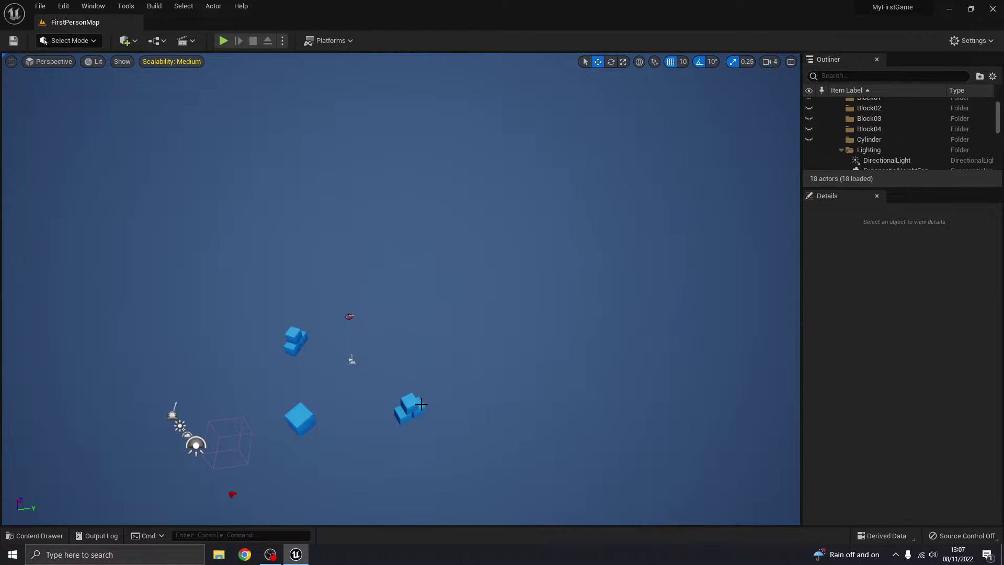
Step: Delete the stack of three blue cubes beside the removed block and the large single blue cube near the lights
{"action": "left_click", "coordinate": [414, 403]}
{"action": "key", "text": "Delete"}
{"action": "left_click", "coordinate": [413, 408]}
{"action": "key", "text": "Delete"}
{"action": "left_click", "coordinate": [412, 408]}
{"action": "key", "text": "Delete"}
{"action": "left_click", "coordinate": [300, 419]}
{"action": "key", "text": "Delete"}
Step: Delete the last remaining stack of three blue cubes
{"action": "left_click", "coordinate": [293, 350]}
{"action": "key", "text": "Delete"}
{"action": "left_click", "coordinate": [299, 336]}
{"action": "key", "text": "Delete"}
{"action": "left_click", "coordinate": [298, 336]}
{"action": "key", "text": "Delete"}
Step: Examine the remaining level actors from several angles, including the lighting actors, the player start and the rifle pickup
{"action": "right_click_drag", "start_coordinate": [299, 336], "coordinate": [105, 374]}
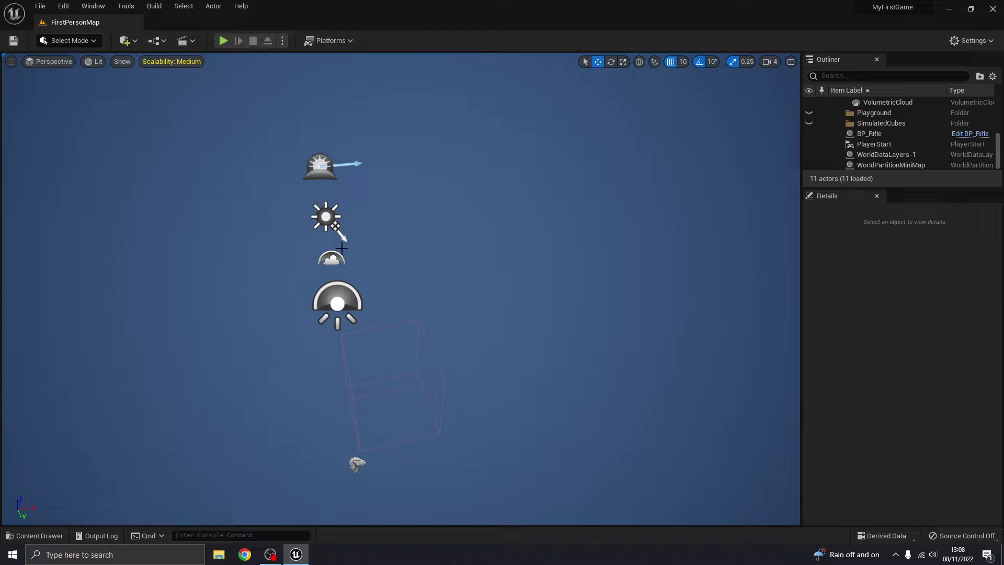
{"action": "mouse_move", "coordinate": [353, 367]}
{"action": "right_mouse_down"}
{"action": "mouse_move", "coordinate": [349, 351]}
{"action": "mouse_move", "coordinate": [407, 390]}
{"action": "mouse_move", "coordinate": [332, 368]}
{"action": "mouse_move", "coordinate": [352, 366]}
{"action": "right_mouse_up"}
{"action": "right_click_drag", "start_coordinate": [302, 284], "coordinate": [302, 285]}
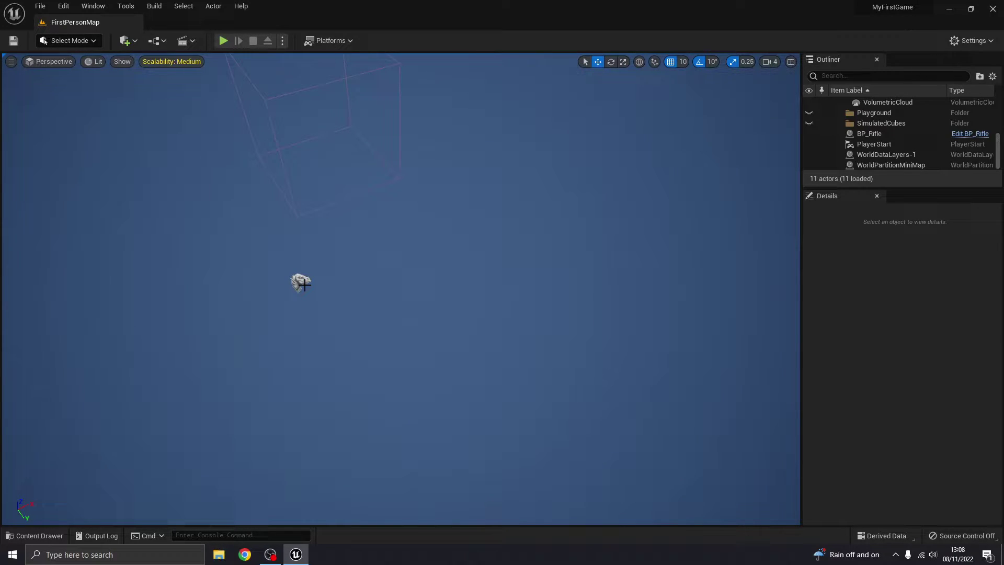
{"action": "right_click_drag", "start_coordinate": [338, 285], "coordinate": [338, 285]}
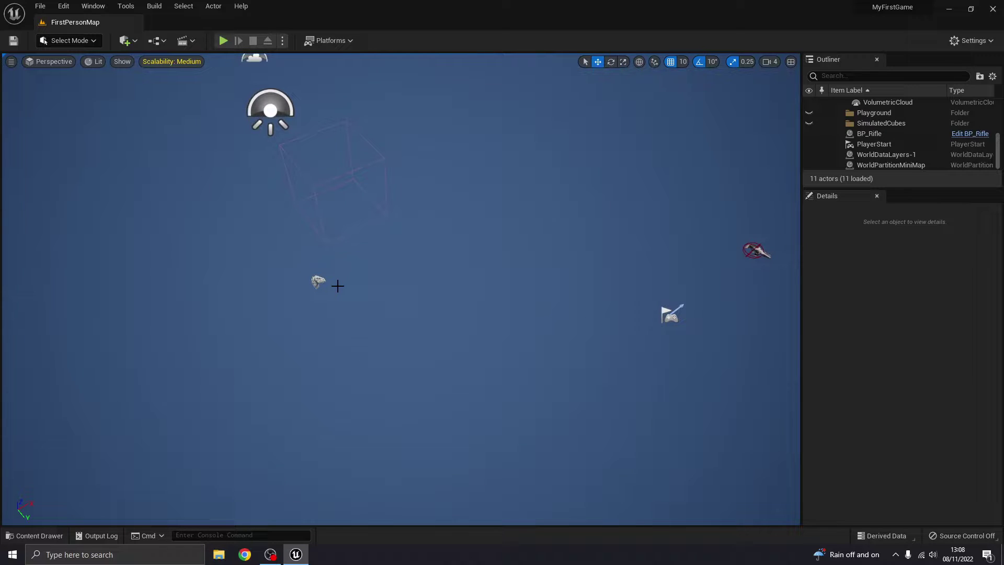
{"action": "right_click_drag", "start_coordinate": [424, 361], "coordinate": [428, 370]}
{"action": "left_click", "coordinate": [420, 340]}
{"action": "right_click_drag", "start_coordinate": [472, 312], "coordinate": [491, 304]}
{"action": "left_click", "coordinate": [602, 260]}
{"action": "right_click_drag", "start_coordinate": [564, 307], "coordinate": [564, 307]}
{"action": "right_click_drag", "start_coordinate": [473, 331], "coordinate": [473, 332]}
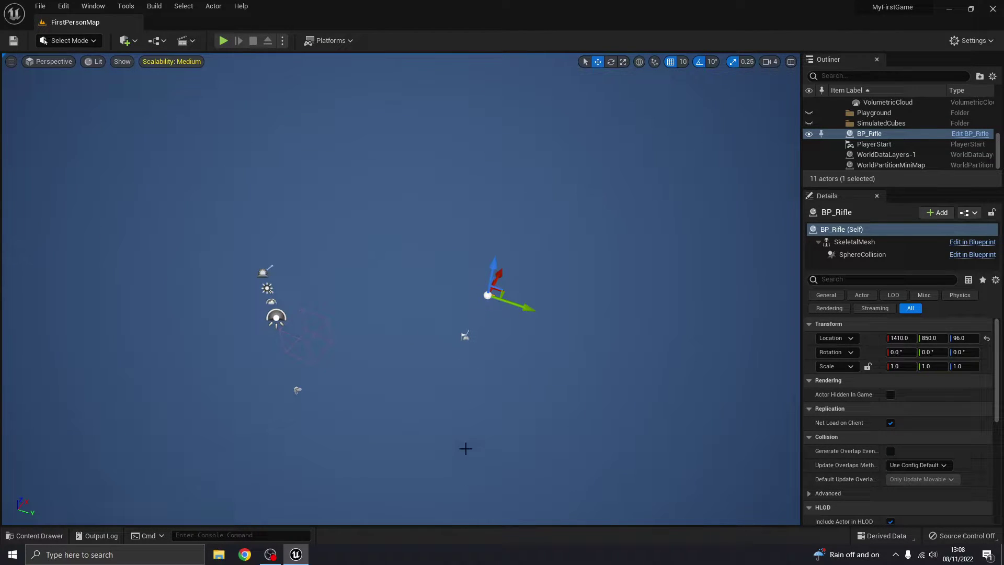
{"action": "right_click_drag", "start_coordinate": [455, 384], "coordinate": [445, 375]}
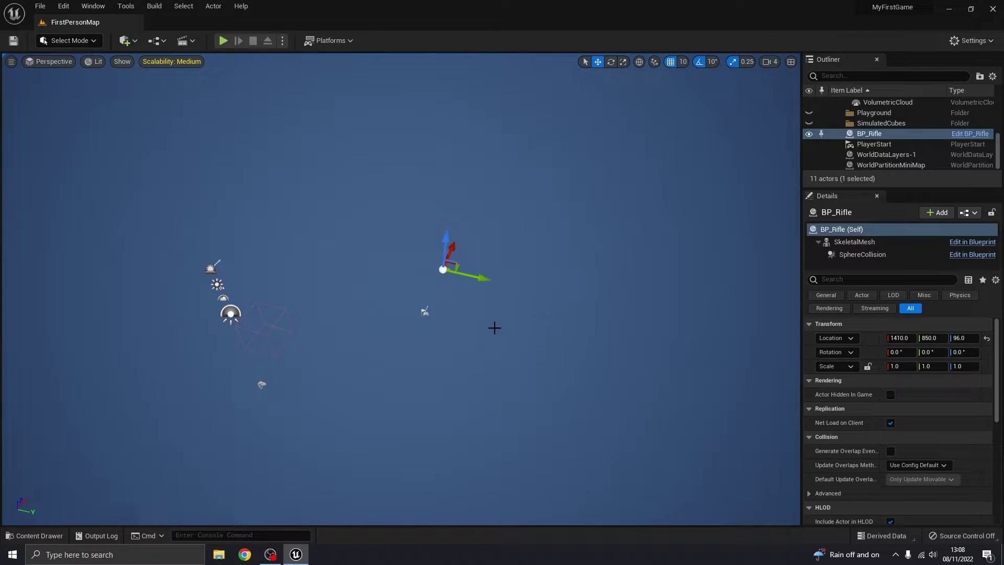
Step: Switch to Landscape mode and set the new landscape's section size to 31×31 Quads
{"action": "left_click", "coordinate": [70, 41]}
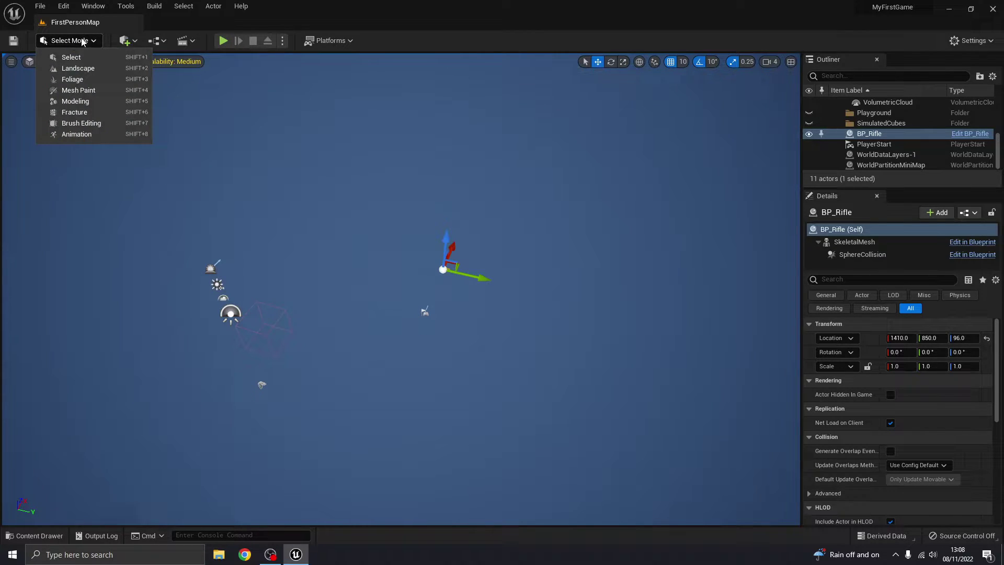
{"action": "left_click", "coordinate": [81, 71]}
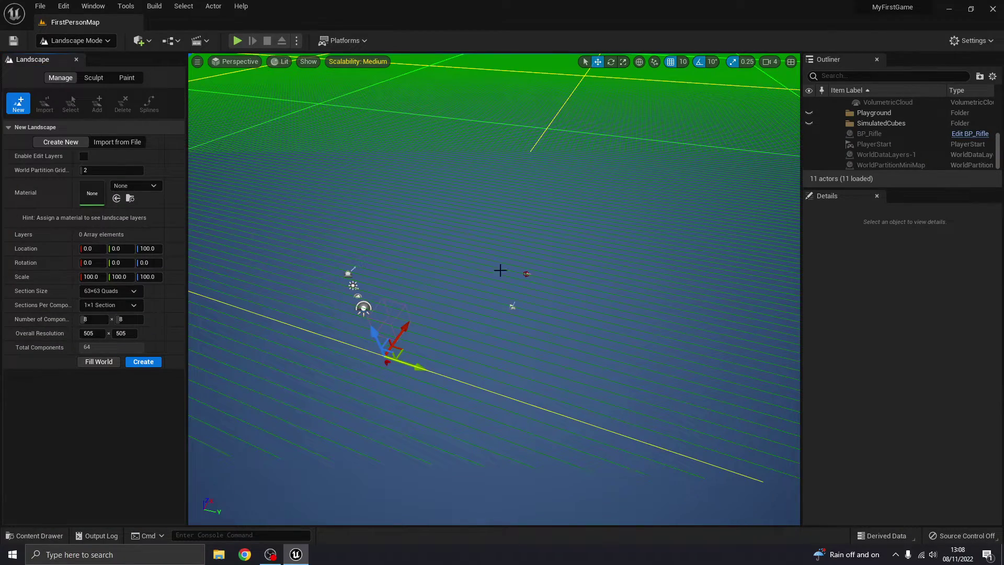
{"action": "right_click_drag", "start_coordinate": [501, 269], "coordinate": [528, 269]}
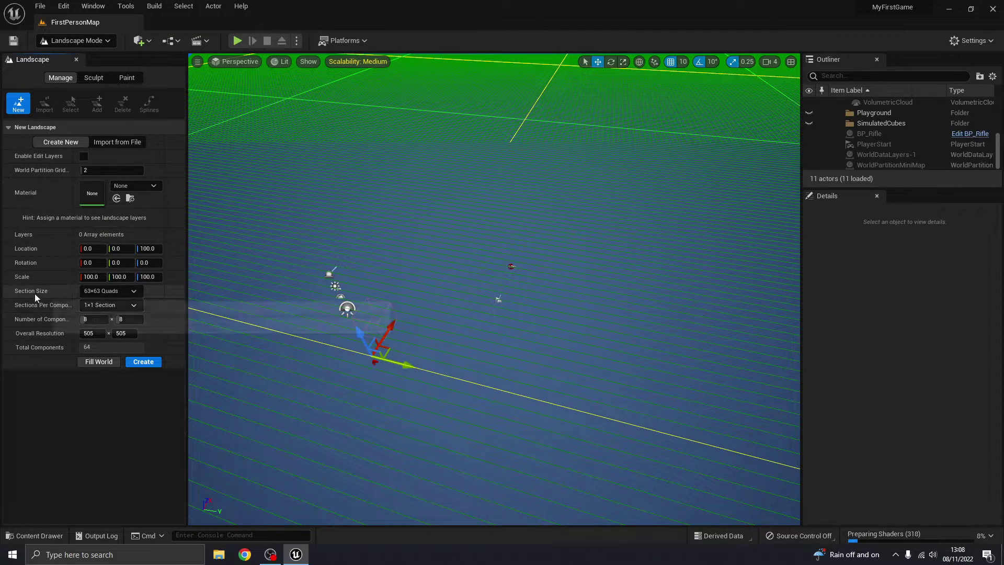
{"action": "left_click", "coordinate": [104, 293]}
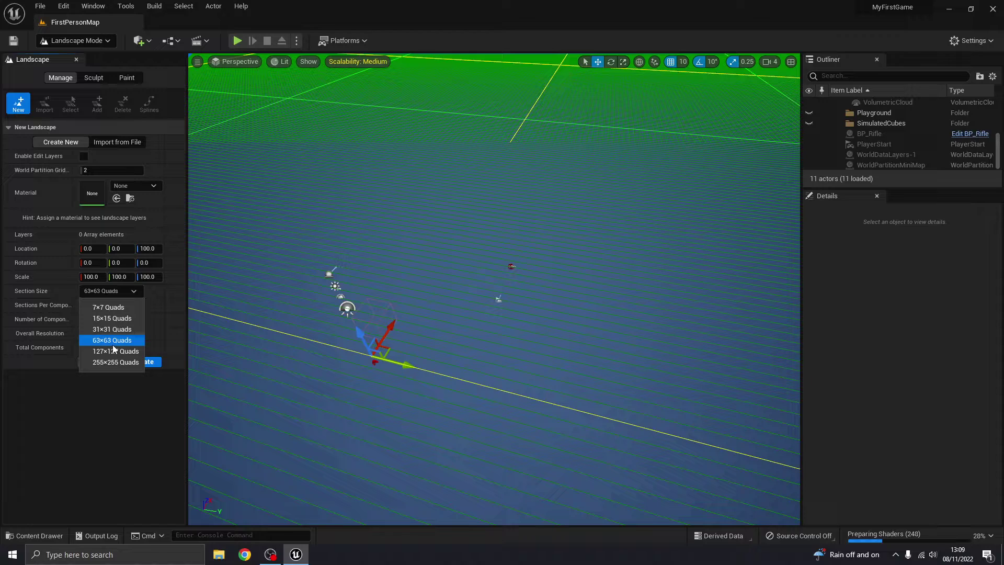
{"action": "left_click", "coordinate": [99, 329]}
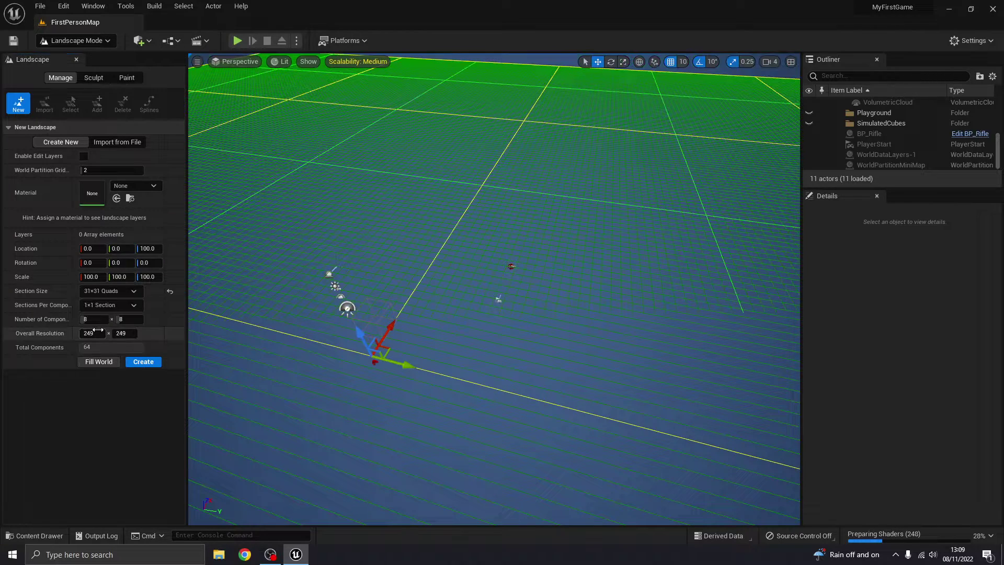
Step: Check the landscape's preview grid around the player start and create the new landscape
{"action": "right_click_drag", "start_coordinate": [428, 271], "coordinate": [439, 242]}
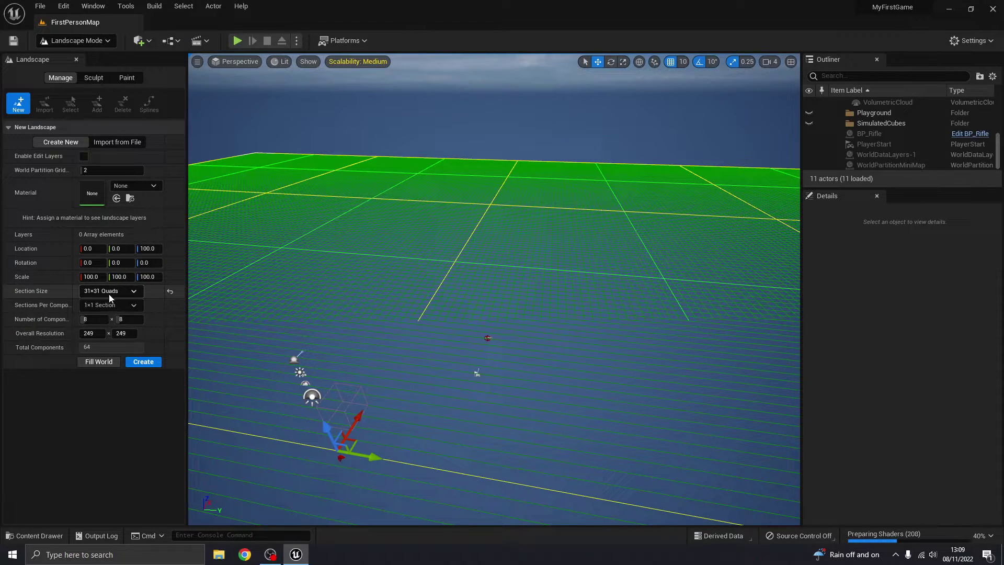
{"action": "mouse_move", "coordinate": [543, 347]}
{"action": "right_mouse_down"}
{"action": "mouse_move", "coordinate": [574, 359]}
{"action": "mouse_move", "coordinate": [504, 412]}
{"action": "mouse_move", "coordinate": [541, 376]}
{"action": "mouse_move", "coordinate": [540, 339]}
{"action": "right_mouse_up"}
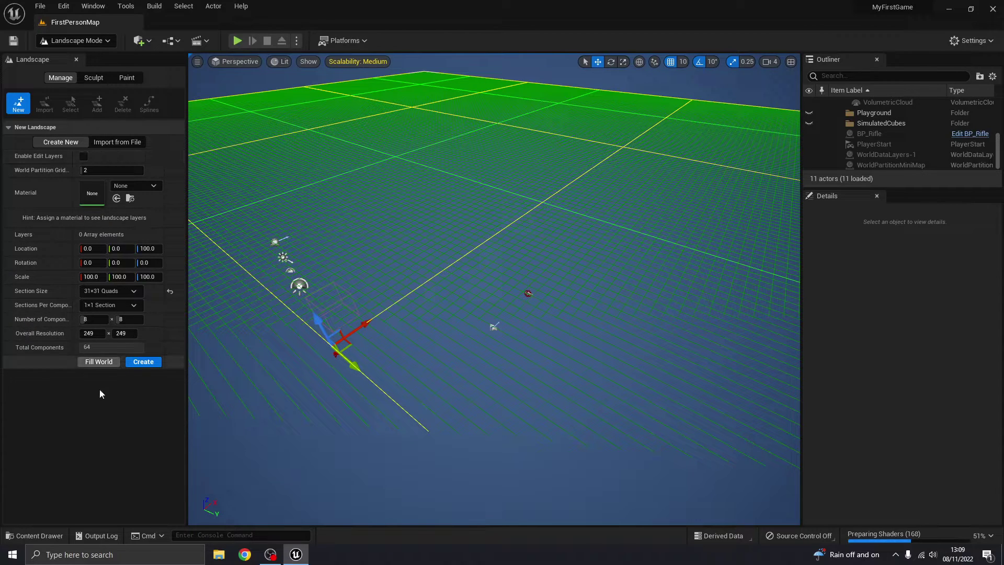
{"action": "left_click", "coordinate": [143, 362]}
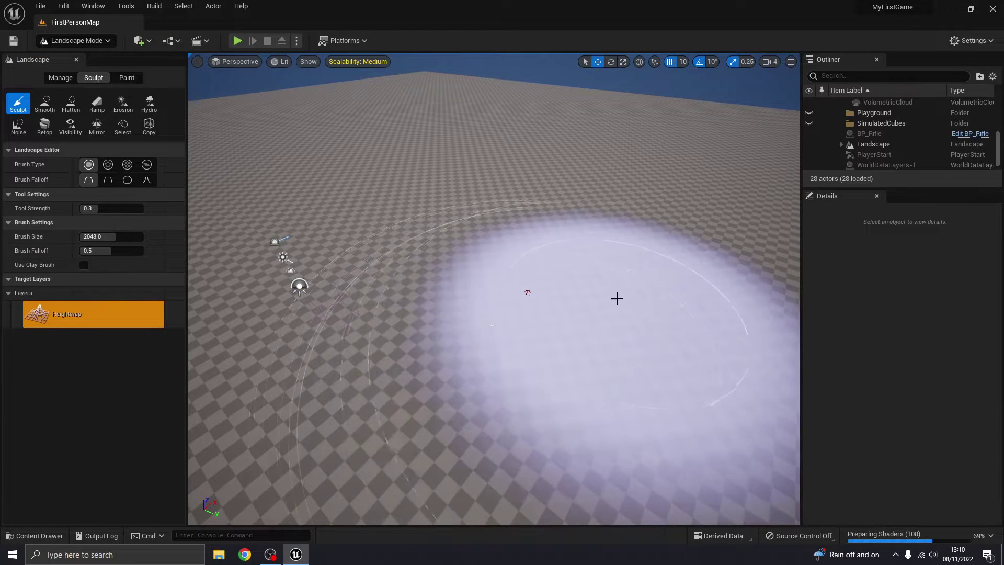
Step: Return to Select mode and raise PlayerStart and BP_Rifle together until both sit clear above the landscape
{"action": "right_click_drag", "start_coordinate": [595, 297], "coordinate": [594, 272]}
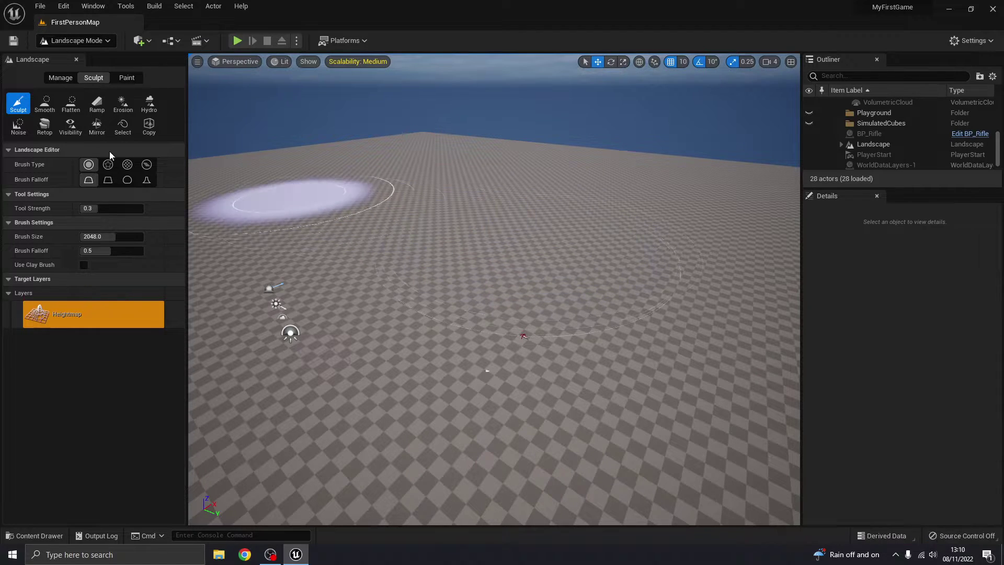
{"action": "left_click", "coordinate": [65, 41]}
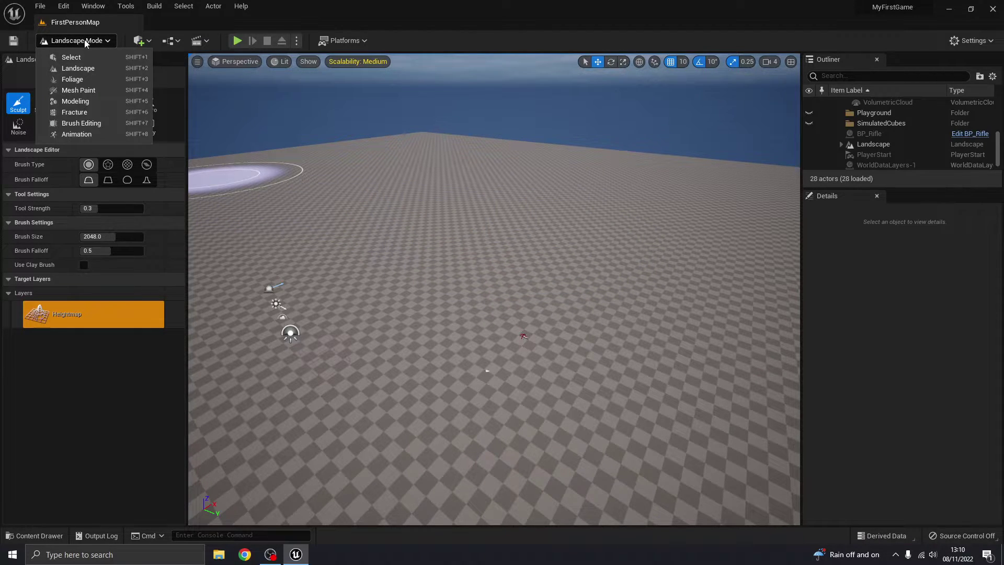
{"action": "left_click", "coordinate": [68, 58]}
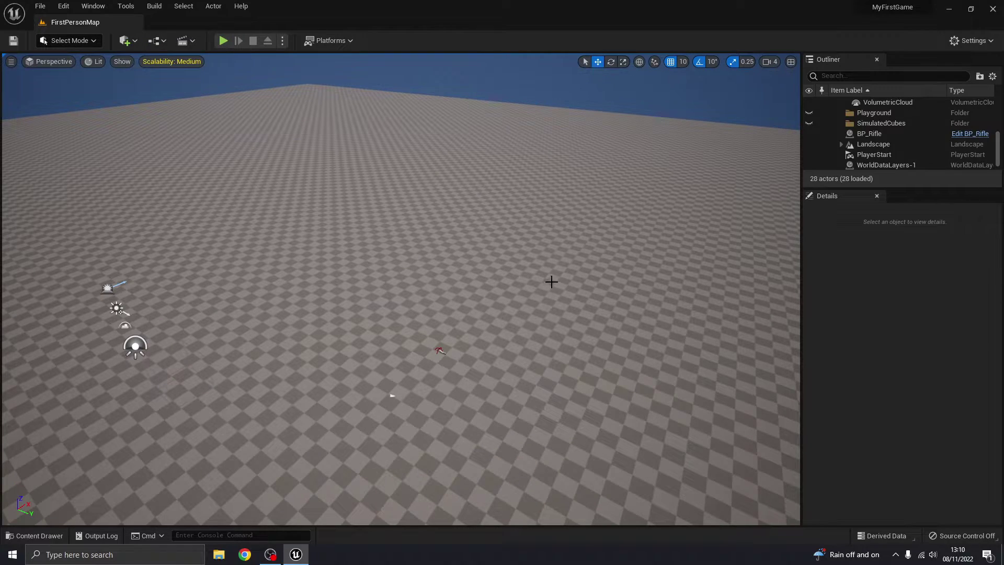
{"action": "right_click_drag", "start_coordinate": [401, 289], "coordinate": [495, 307]}
{"action": "key", "text": "w"}
{"action": "left_click", "coordinate": [347, 321]}
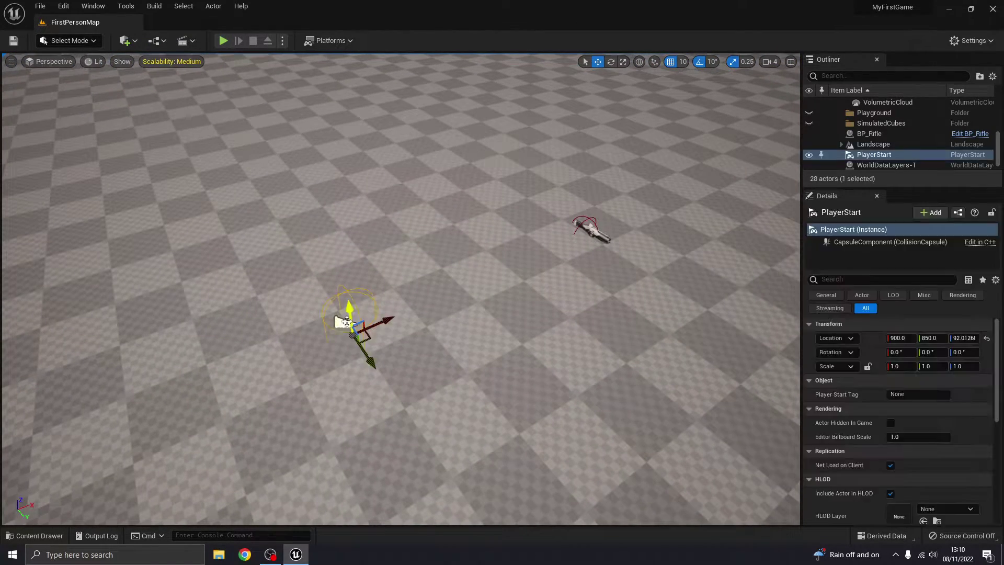
{"action": "left_click", "coordinate": [589, 229]}
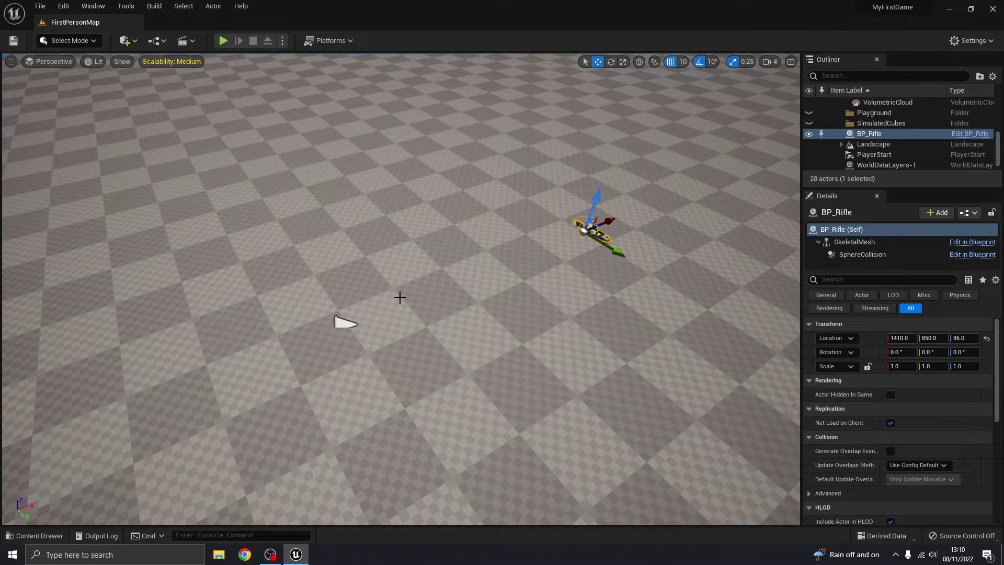
{"action": "left_click", "coordinate": [332, 322]}
{"action": "right_click_drag", "start_coordinate": [425, 359], "coordinate": [612, 372]}
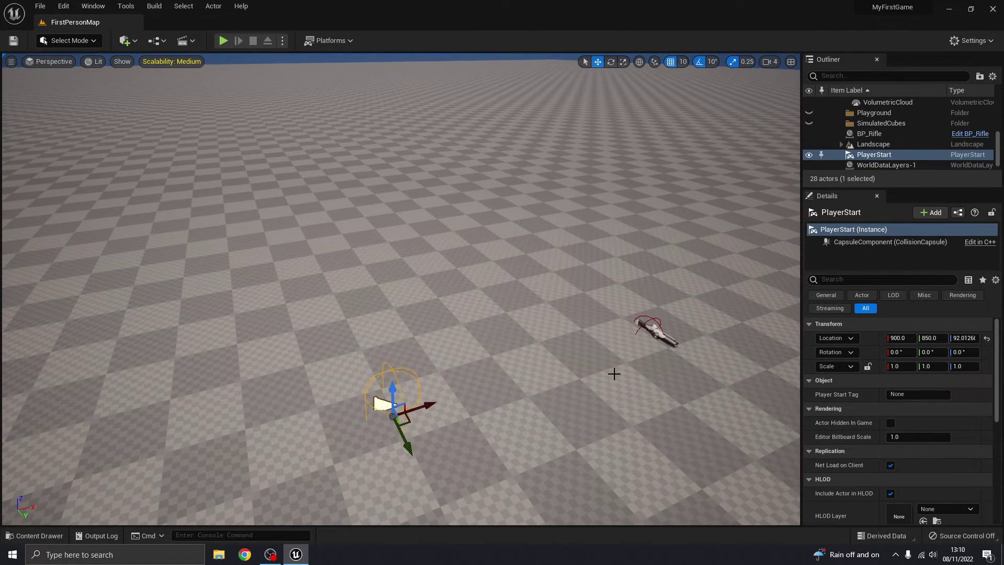
{"action": "left_click", "coordinate": [654, 328], "text": "ctrl"}
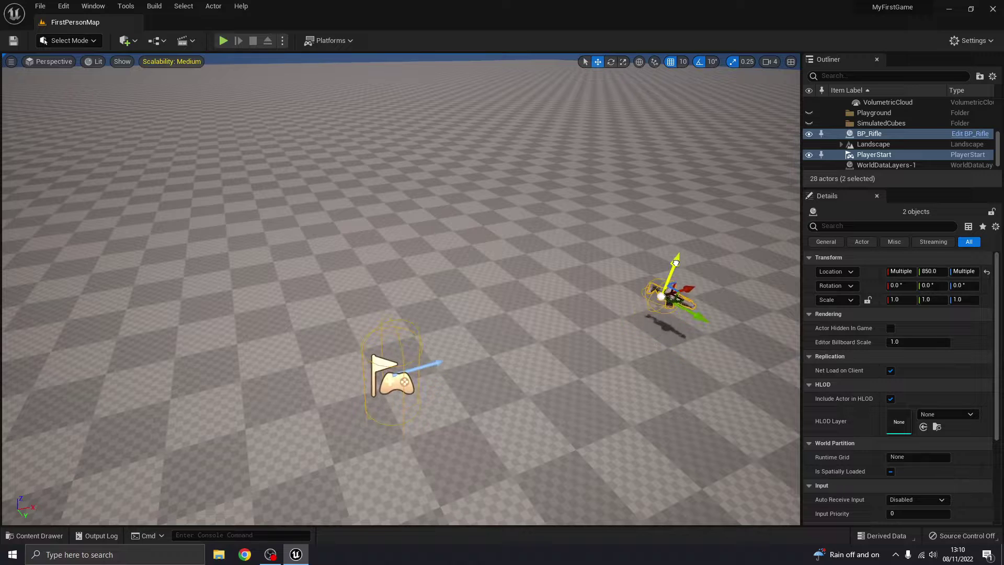
{"action": "left_click_drag", "start_coordinate": [678, 257], "coordinate": [693, 220]}
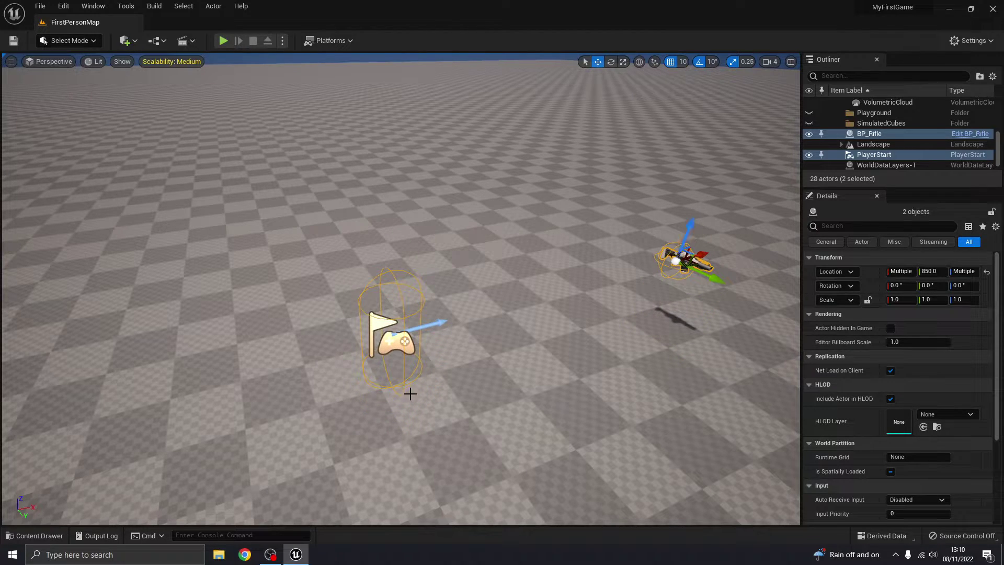
Step: Play test the level, walking forward to pick up the rifle and across the landscape, then end the session
{"action": "right_click_drag", "start_coordinate": [403, 396], "coordinate": [539, 382]}
{"action": "right_click_drag", "start_coordinate": [403, 366], "coordinate": [179, 157]}
{"action": "left_click", "coordinate": [224, 46]}
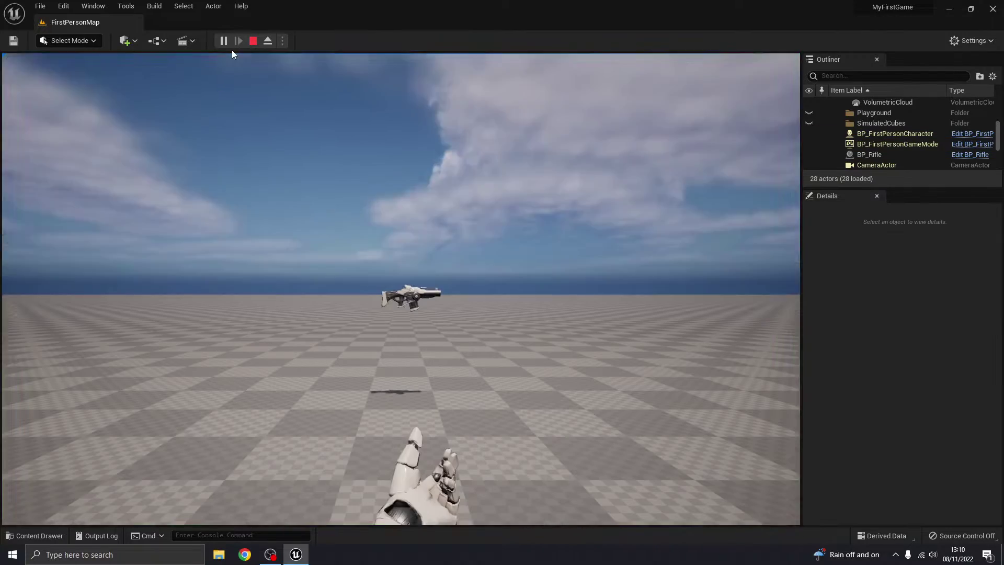
{"action": "left_click", "coordinate": [460, 261]}
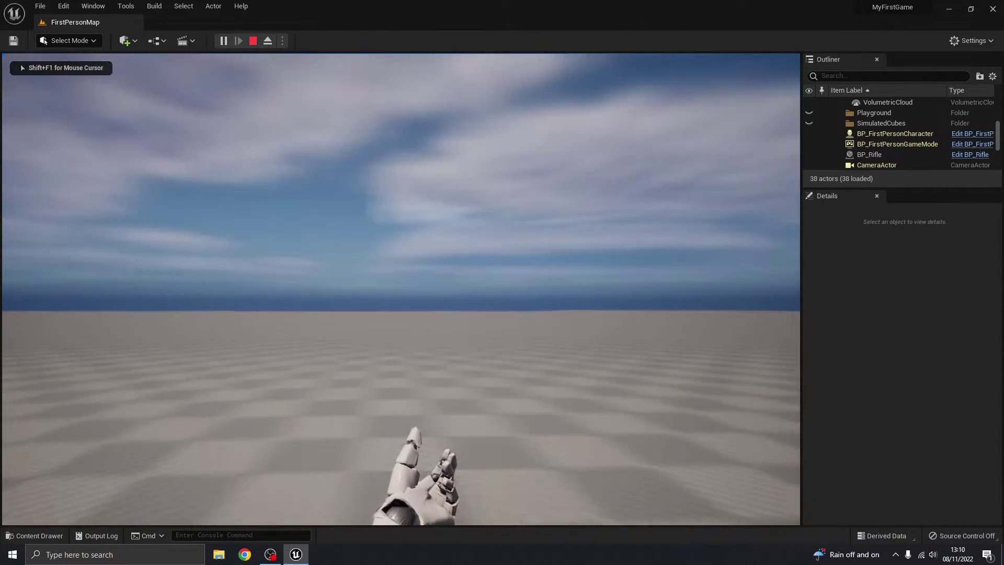
{"action": "key", "text": "w"}
{"action": "key", "text": "w"}
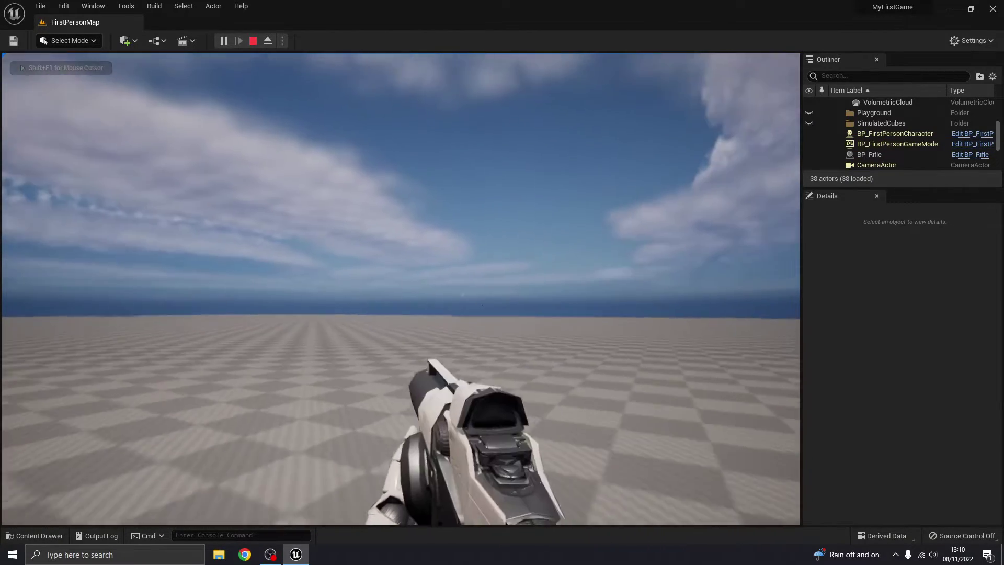
{"action": "key", "text": "w"}
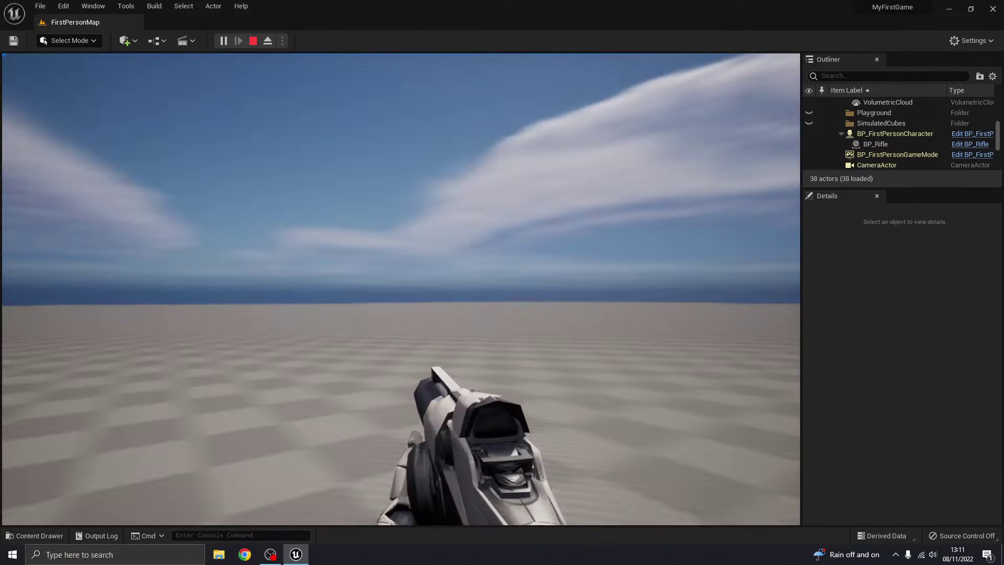
{"action": "key", "text": "Escape"}
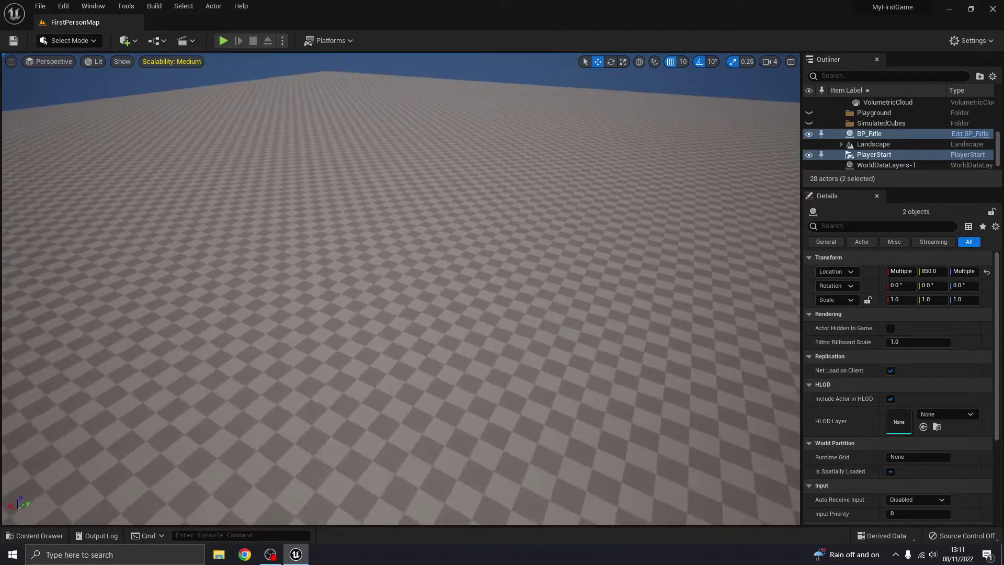
Step: Open the project's content drawer and dock it in the editor layout
{"action": "right_click_drag", "start_coordinate": [449, 198], "coordinate": [483, 274]}
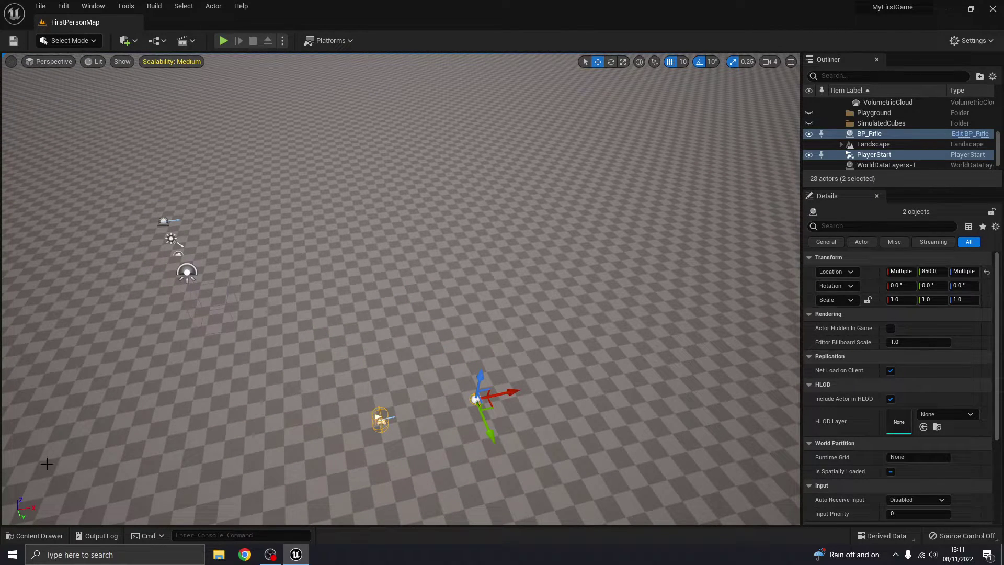
{"action": "left_click", "coordinate": [35, 538]}
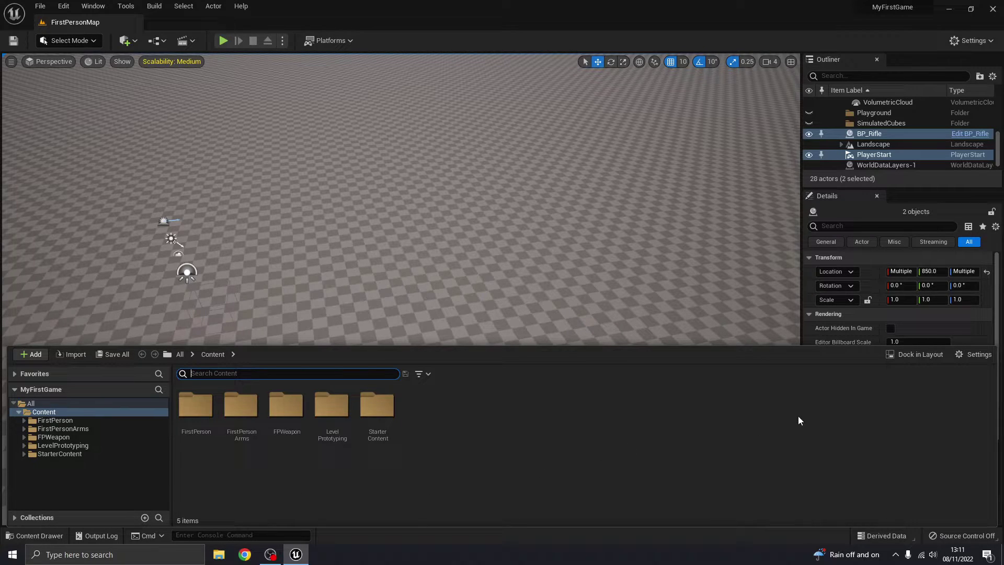
{"action": "left_click", "coordinate": [917, 355]}
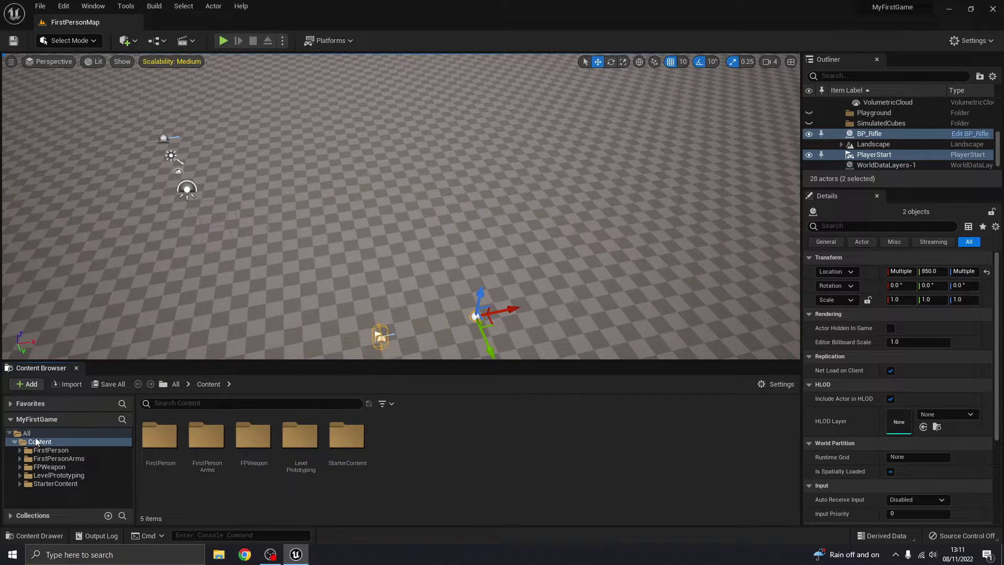
Step: Look through the FirstPerson, FPWeapon, FirstPersonArms and LevelPrototyping content folders
{"action": "left_click", "coordinate": [68, 452]}
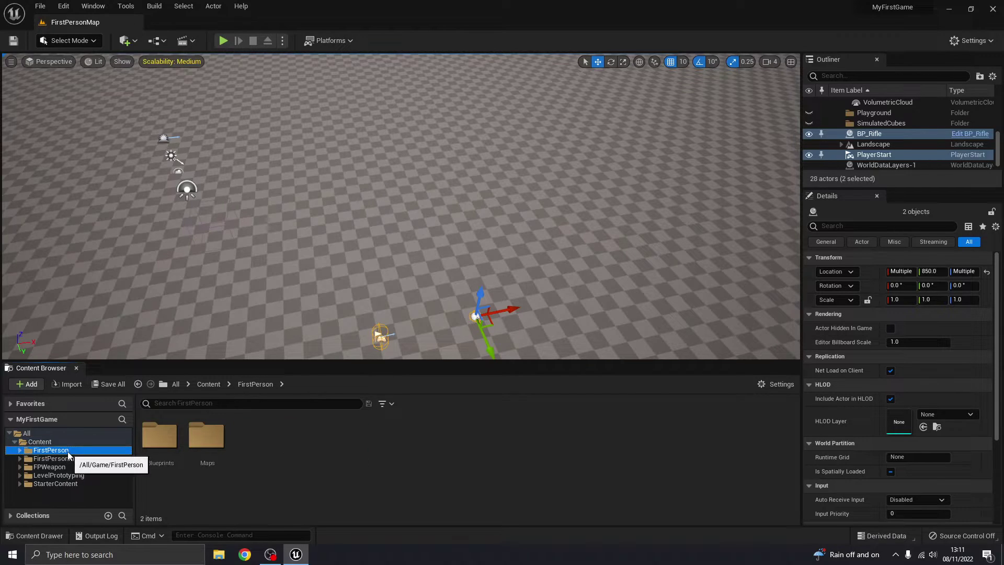
{"action": "left_click", "coordinate": [52, 466]}
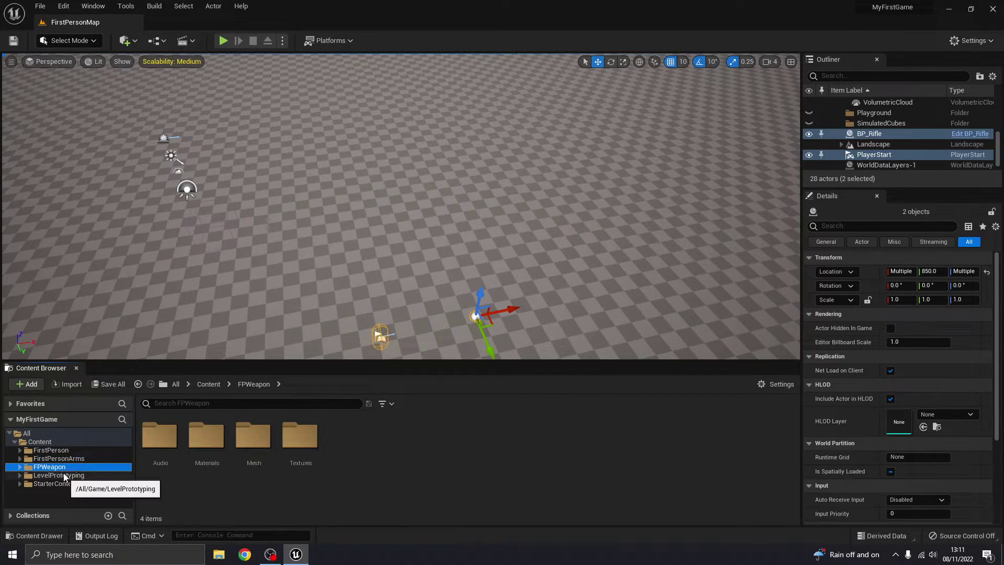
{"action": "left_click", "coordinate": [59, 458]}
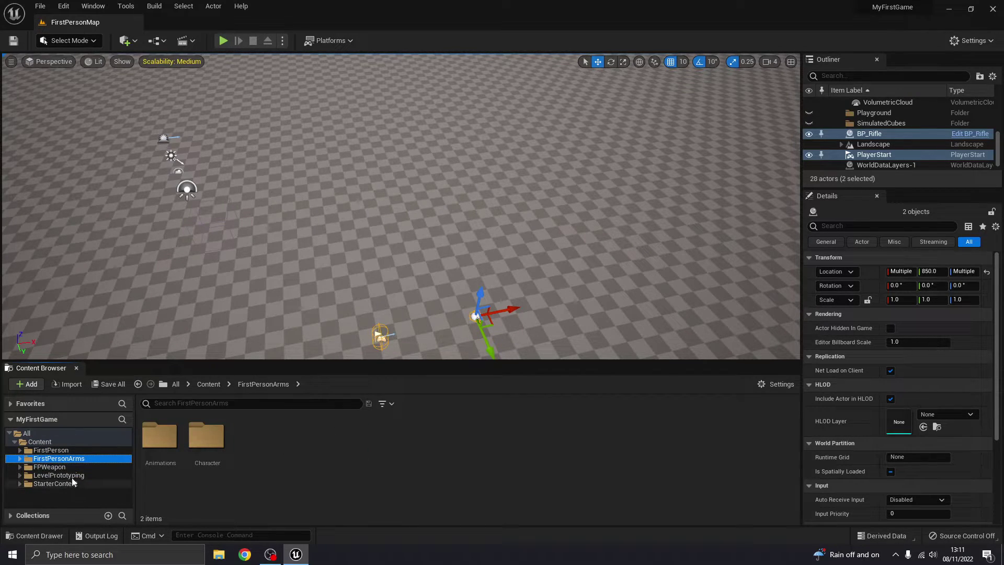
{"action": "left_click", "coordinate": [71, 476]}
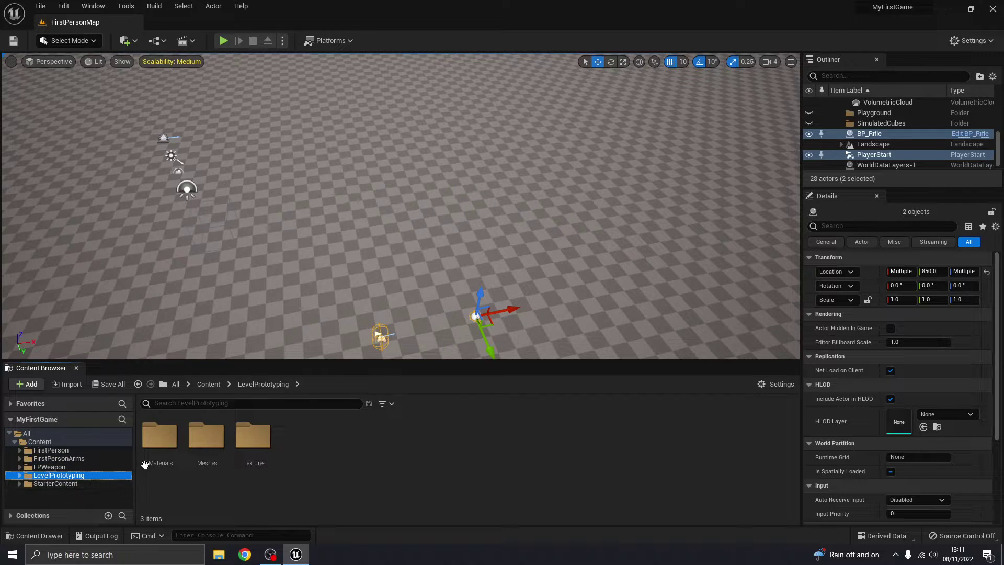
Step: Check the StarterContent folder and create a new folder named CityModels in the project's Content folder
{"action": "left_click", "coordinate": [57, 483]}
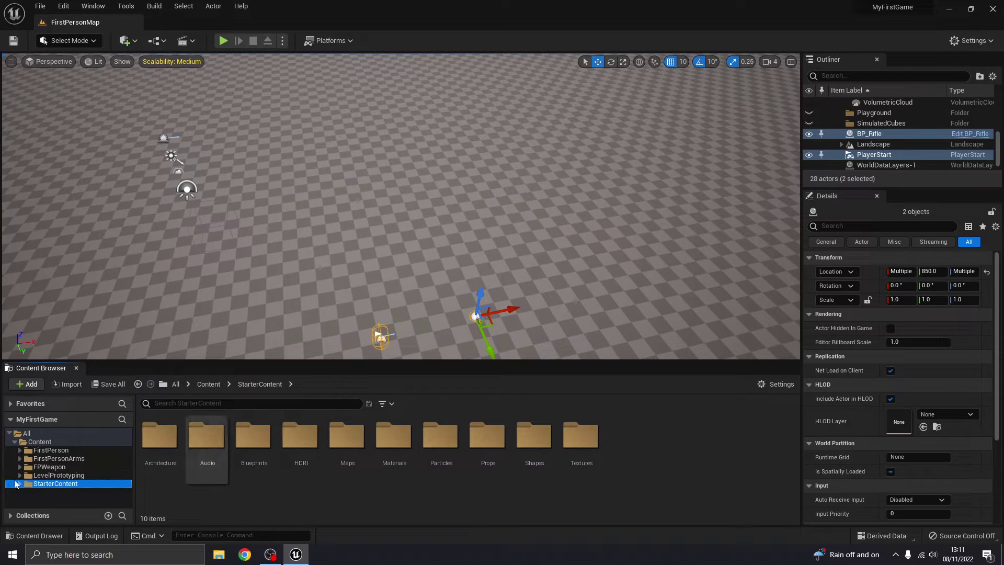
{"action": "left_click", "coordinate": [37, 442]}
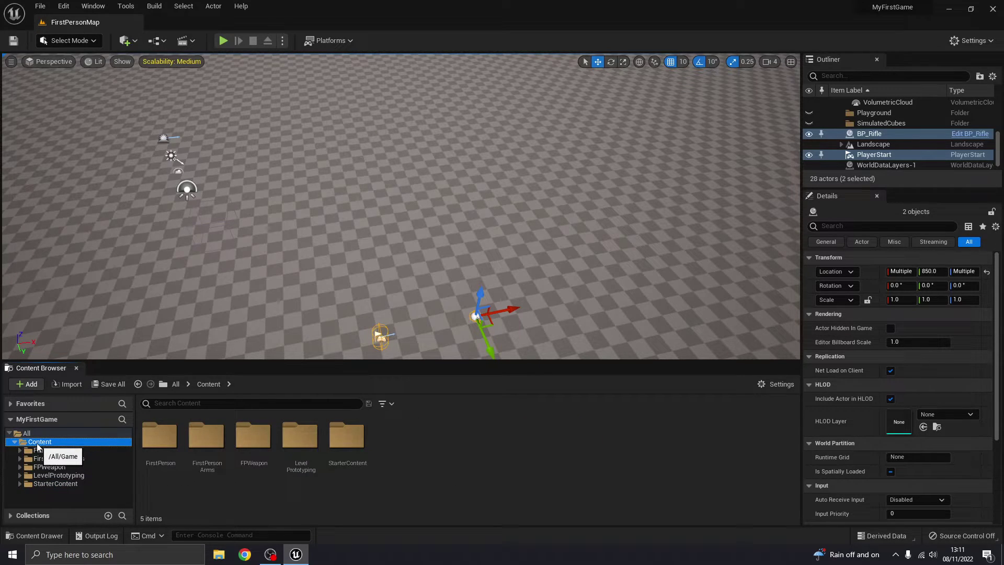
{"action": "right_click", "coordinate": [429, 460]}
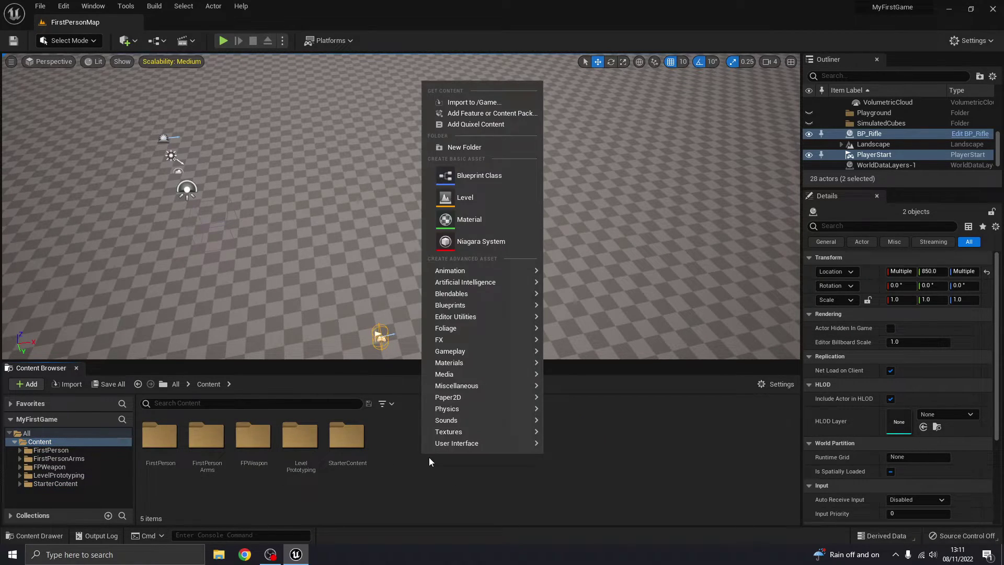
{"action": "left_click", "coordinate": [478, 148]}
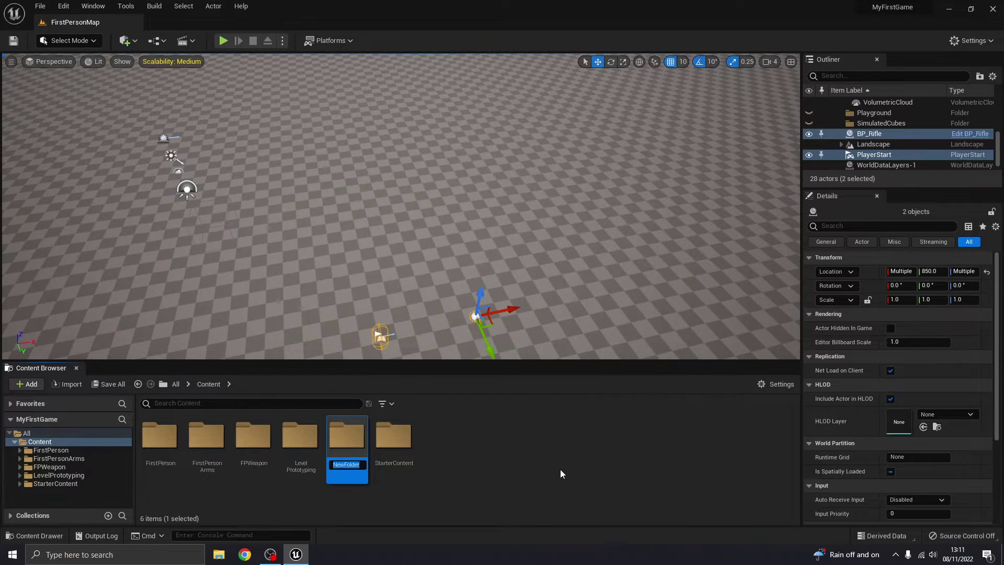
{"action": "type", "text": "CityModels"}
{"action": "key", "text": "Return"}
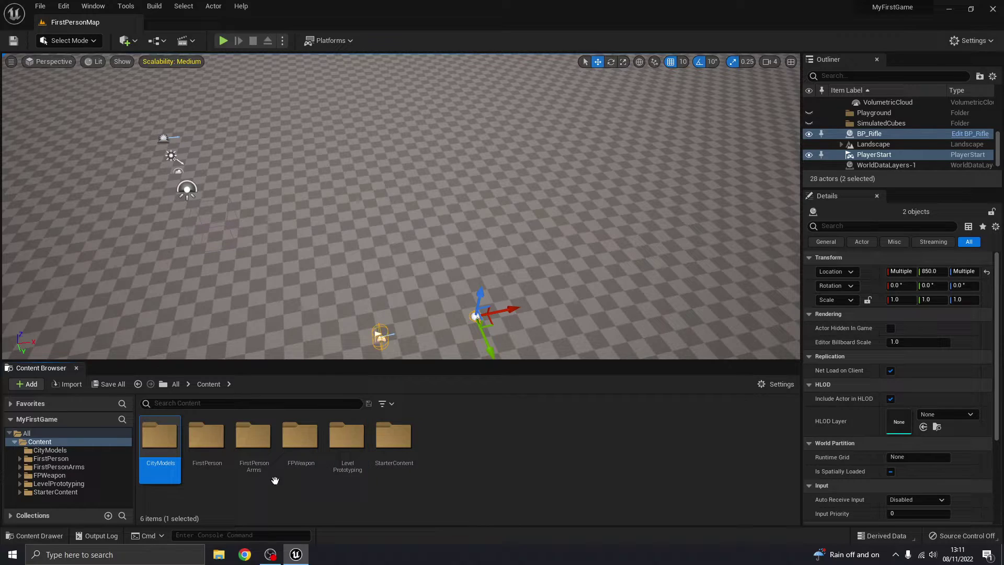
Step: Import everything from the city model in the Desktop's model exports folder into CityModels, keeping the default FBX import options
{"action": "double_click", "coordinate": [159, 444]}
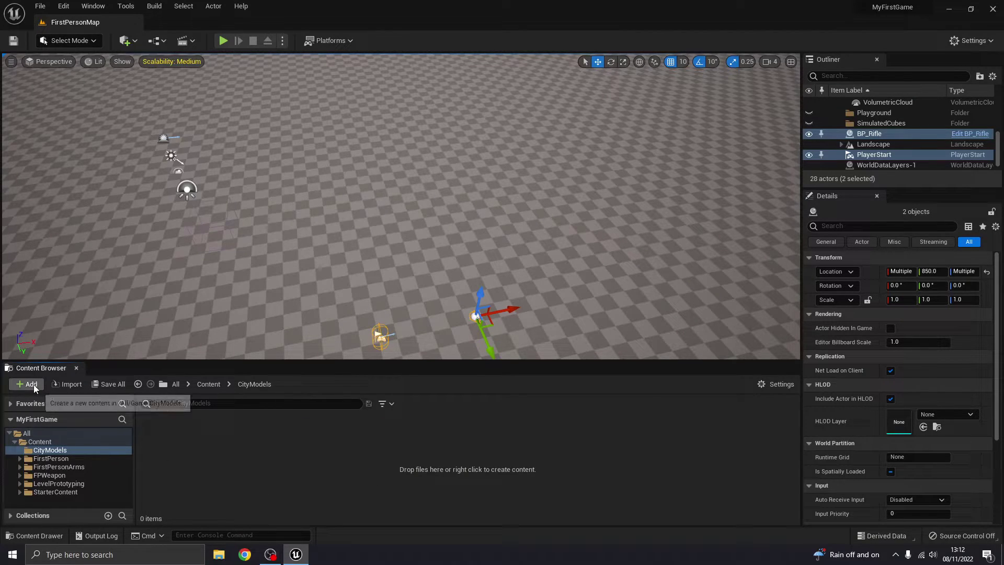
{"action": "left_click", "coordinate": [70, 385]}
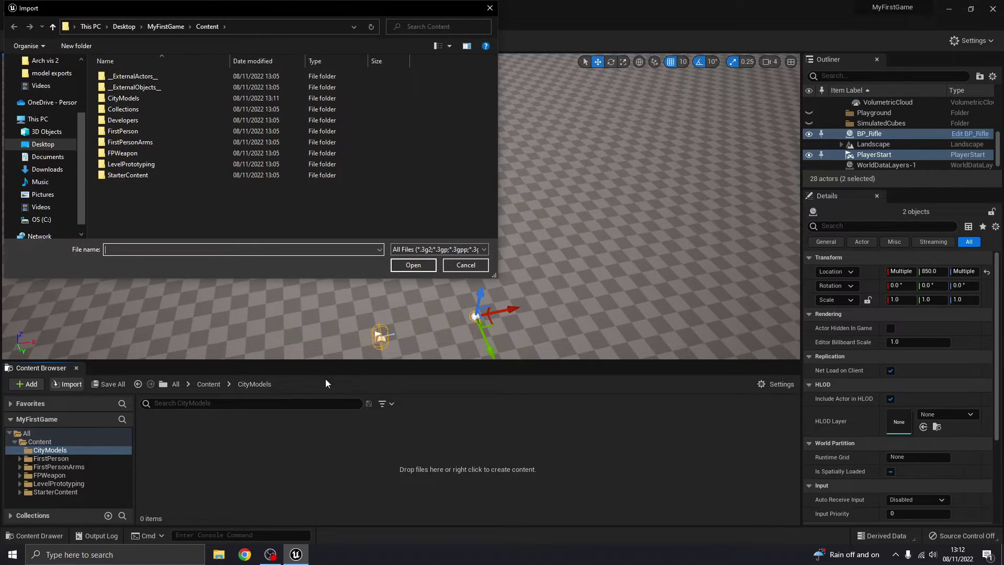
{"action": "scroll", "coordinate": [58, 99], "scroll_direction": "up", "scroll_amount": 3}
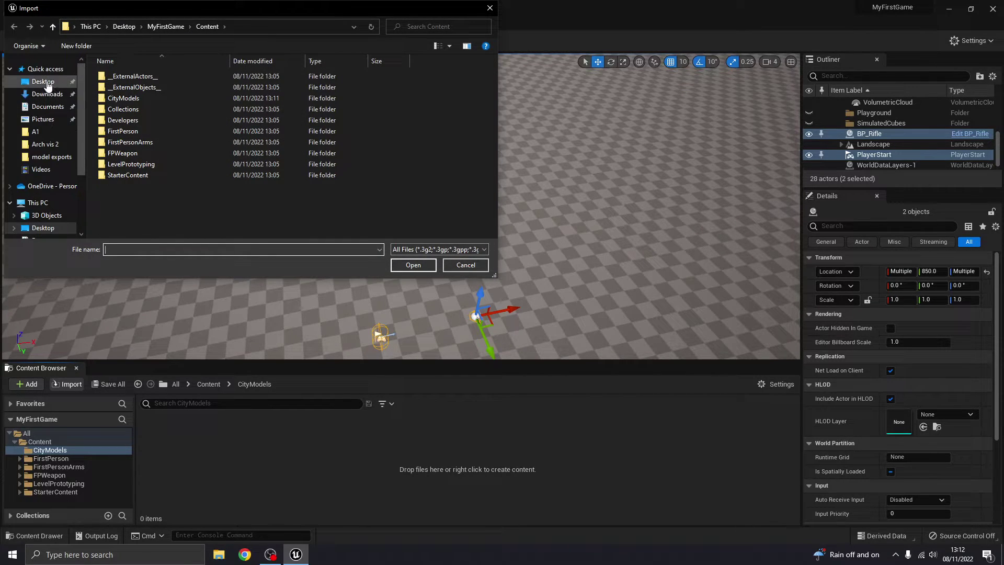
{"action": "left_click", "coordinate": [45, 83]}
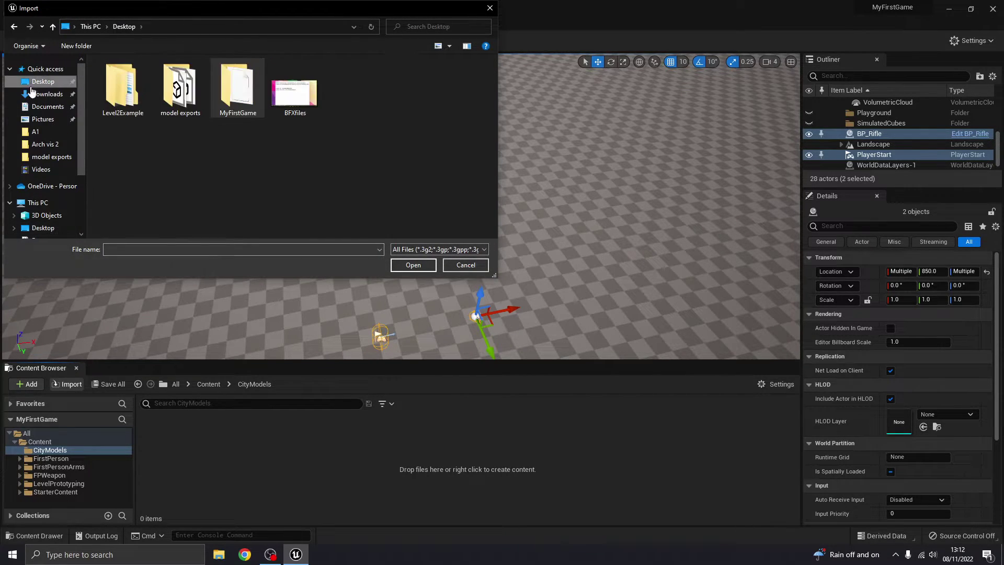
{"action": "double_click", "coordinate": [182, 89]}
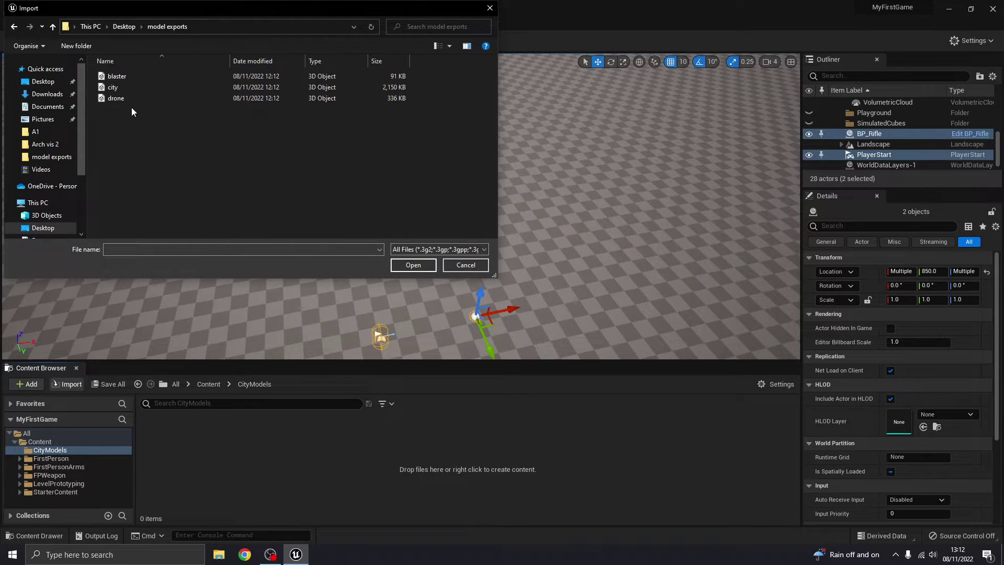
{"action": "left_click", "coordinate": [116, 90]}
{"action": "left_click", "coordinate": [411, 264]}
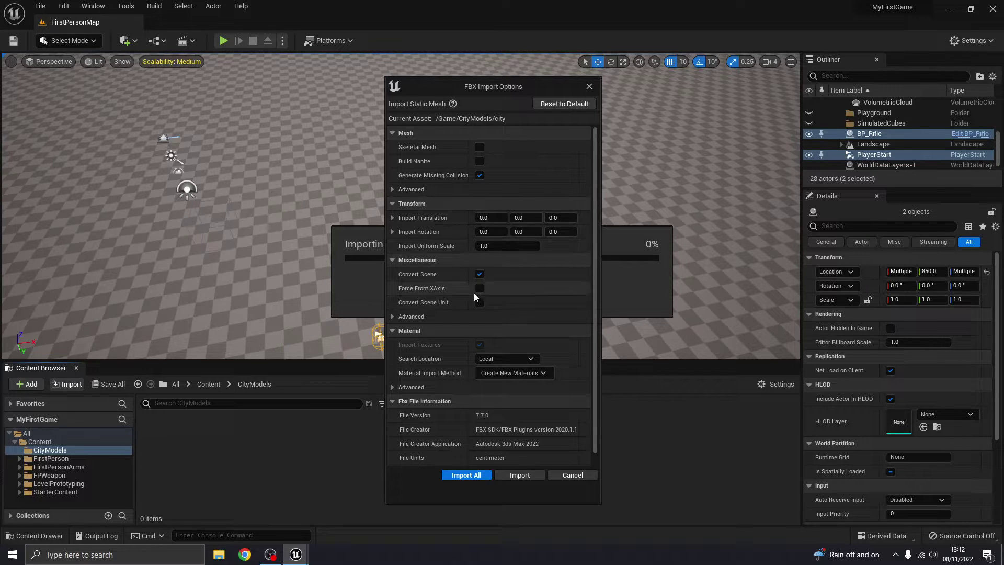
{"action": "scroll", "coordinate": [578, 304], "scroll_direction": "down", "scroll_amount": 1}
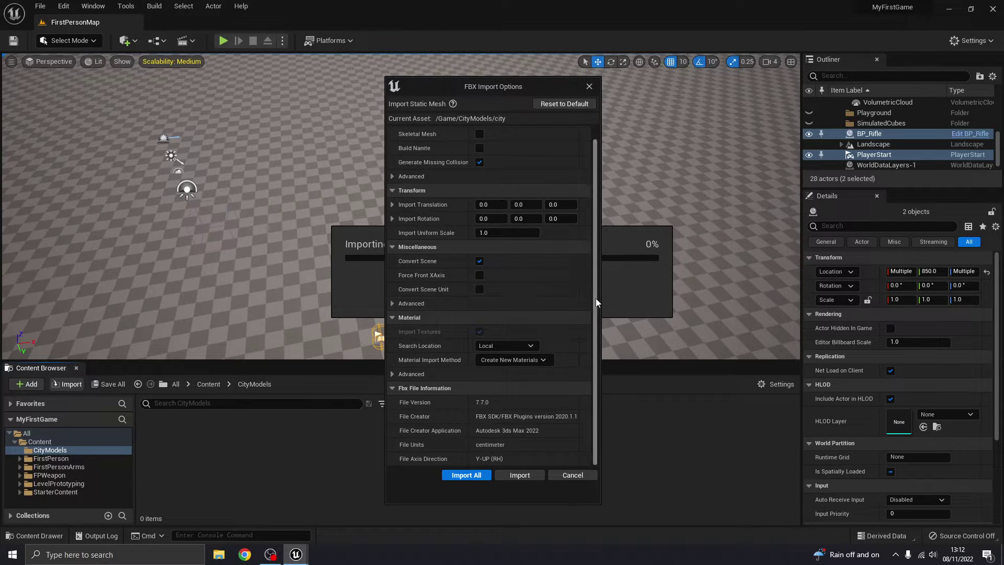
{"action": "left_click", "coordinate": [466, 475]}
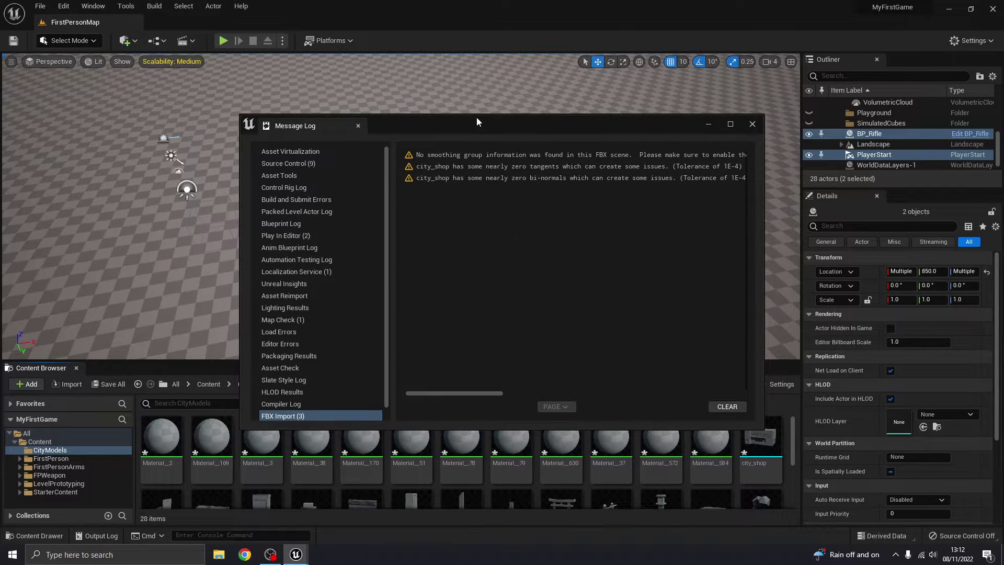
Step: Review the FBX import warnings in the Message Log, clear them and close the log
{"action": "left_click_drag", "start_coordinate": [477, 121], "coordinate": [434, 102]}
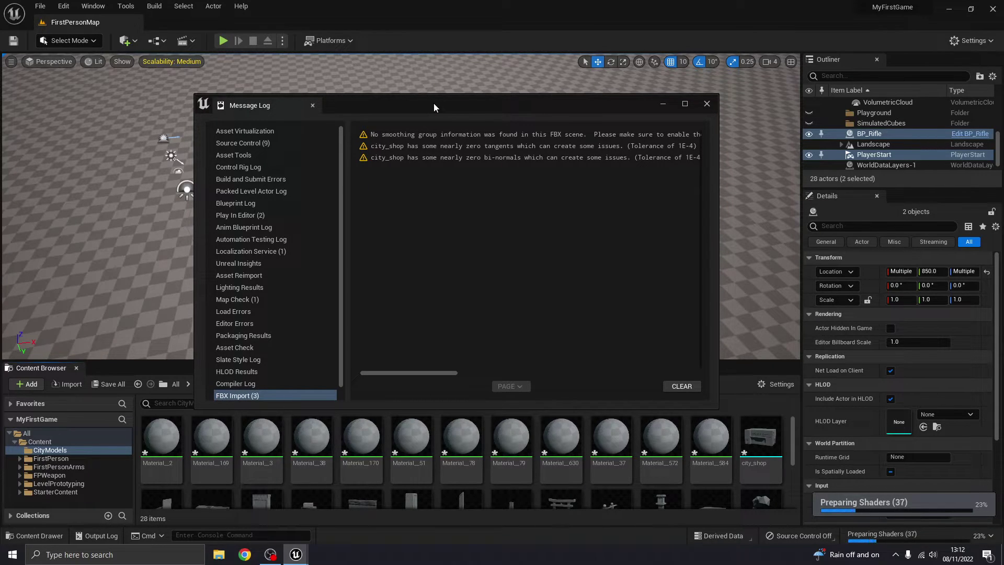
{"action": "left_click", "coordinate": [412, 137]}
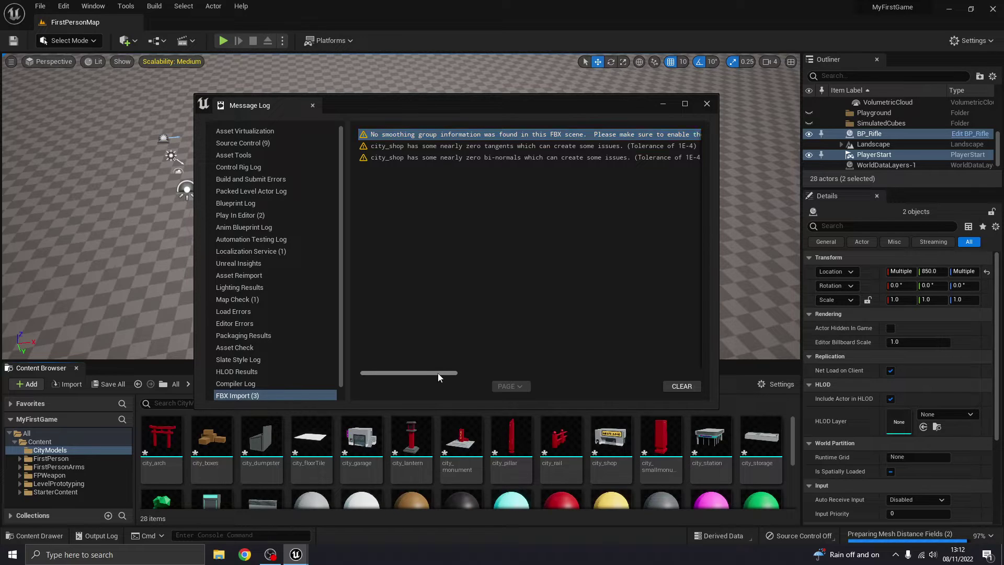
{"action": "mouse_move", "coordinate": [438, 372]}
{"action": "left_mouse_down"}
{"action": "mouse_move", "coordinate": [456, 371]}
{"action": "mouse_move", "coordinate": [438, 370]}
{"action": "left_mouse_up"}
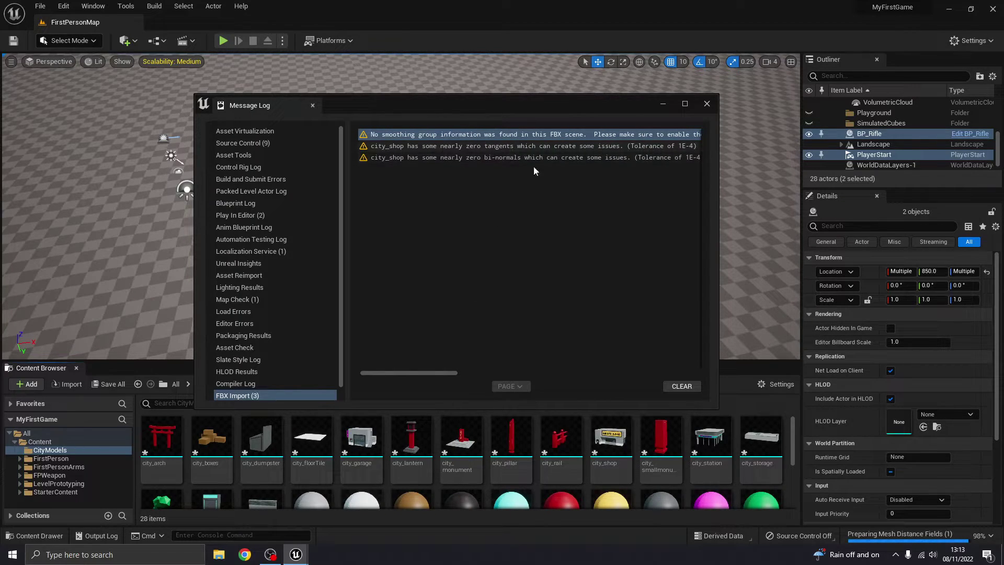
{"action": "left_click", "coordinate": [452, 222]}
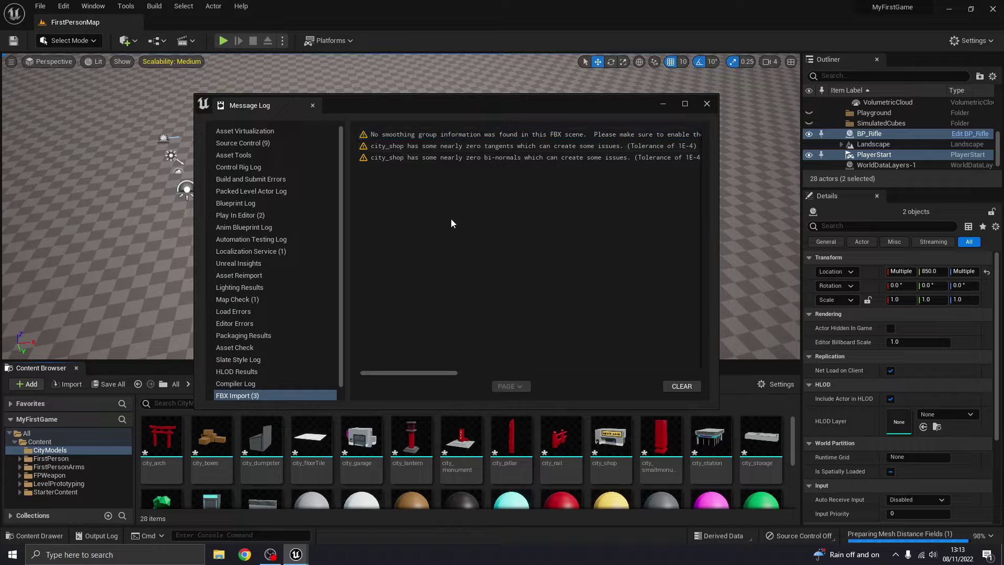
{"action": "left_click", "coordinate": [673, 388]}
{"action": "left_click", "coordinate": [707, 103]}
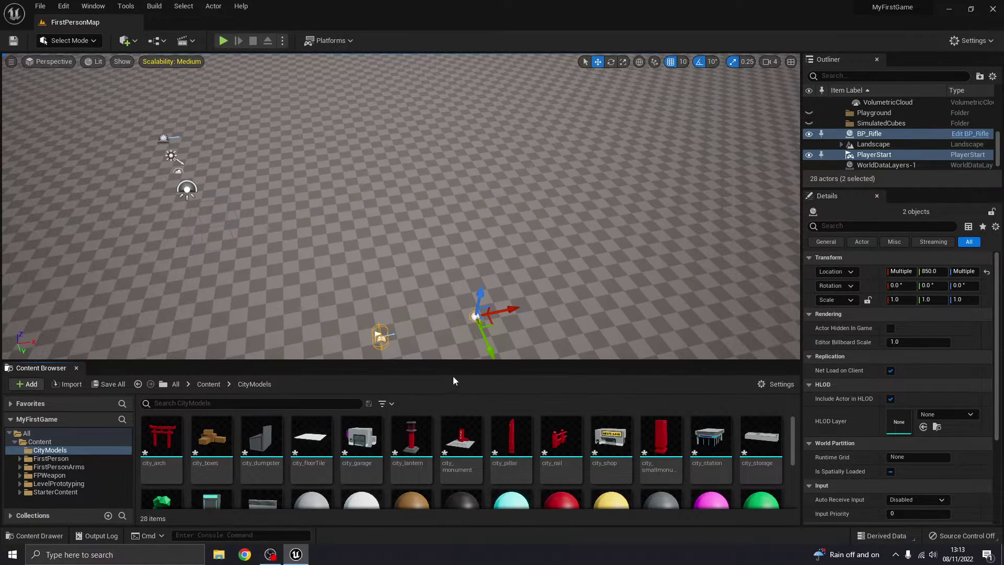
Step: Enlarge the content browser and look through the imported city meshes and materials in CityModels
{"action": "right_click_drag", "start_coordinate": [523, 209], "coordinate": [523, 303]}
{"action": "left_click_drag", "start_coordinate": [365, 360], "coordinate": [365, 316]}
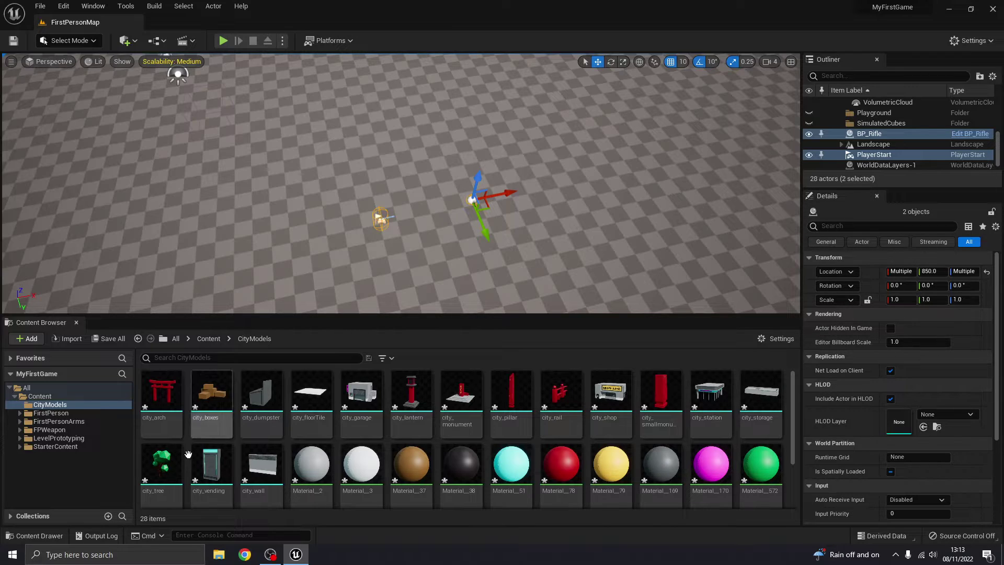
{"action": "mouse_move", "coordinate": [235, 471]}
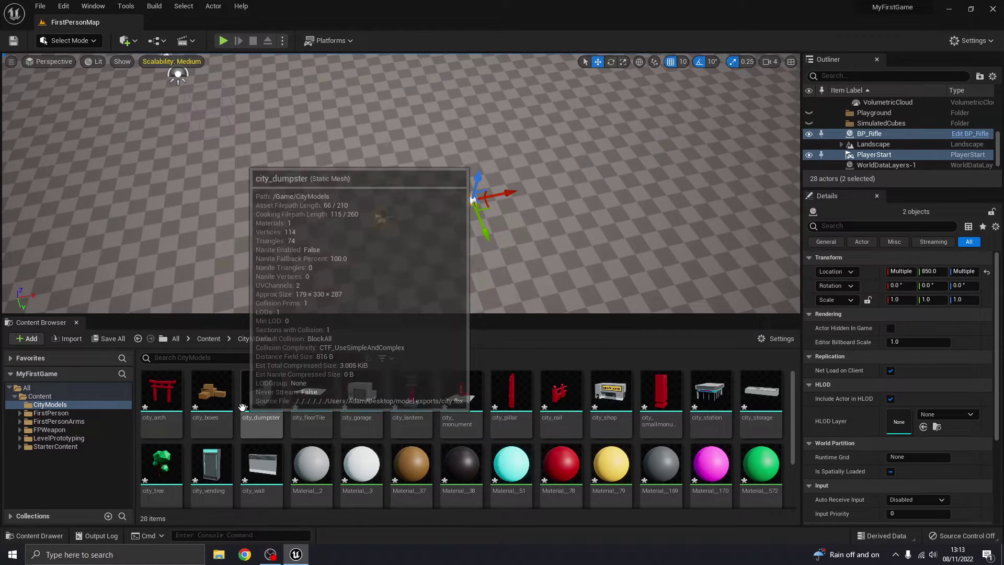
{"action": "scroll", "coordinate": [241, 405], "scroll_direction": "down", "scroll_amount": 1}
{"action": "scroll", "coordinate": [241, 403], "scroll_direction": "down", "scroll_amount": 1}
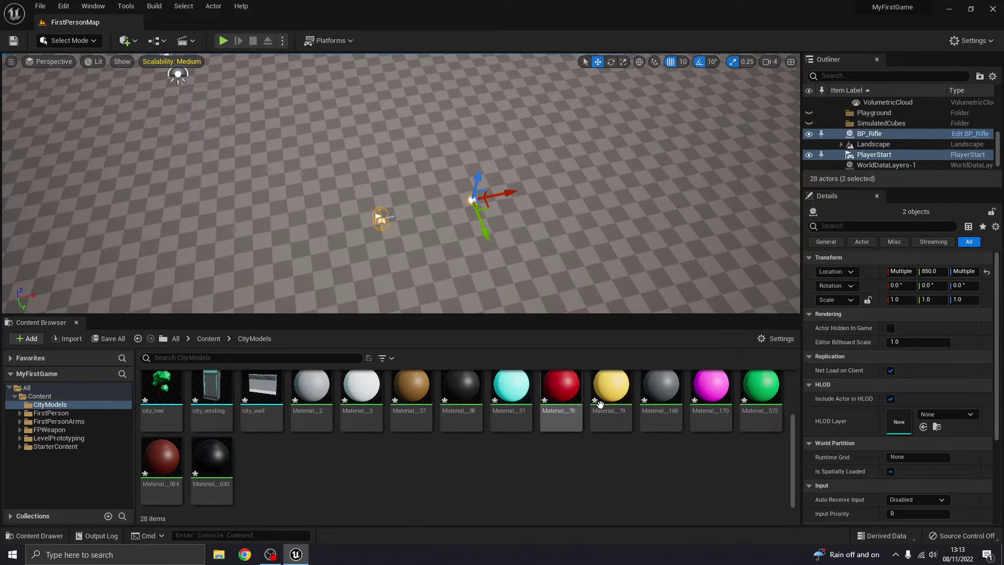
{"action": "scroll", "coordinate": [309, 460], "scroll_direction": "up", "scroll_amount": 2}
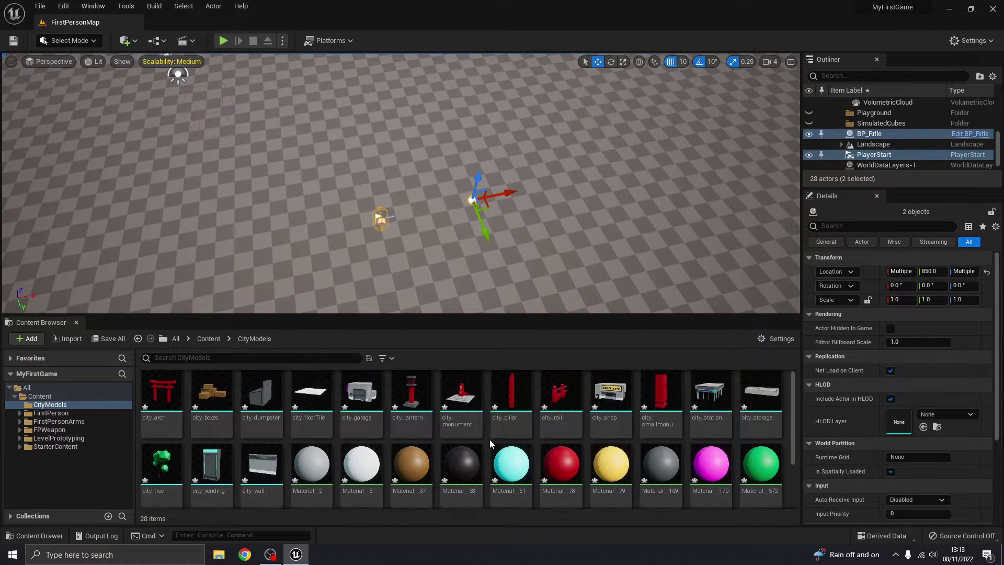
{"action": "scroll", "coordinate": [512, 437], "scroll_direction": "down", "scroll_amount": 1}
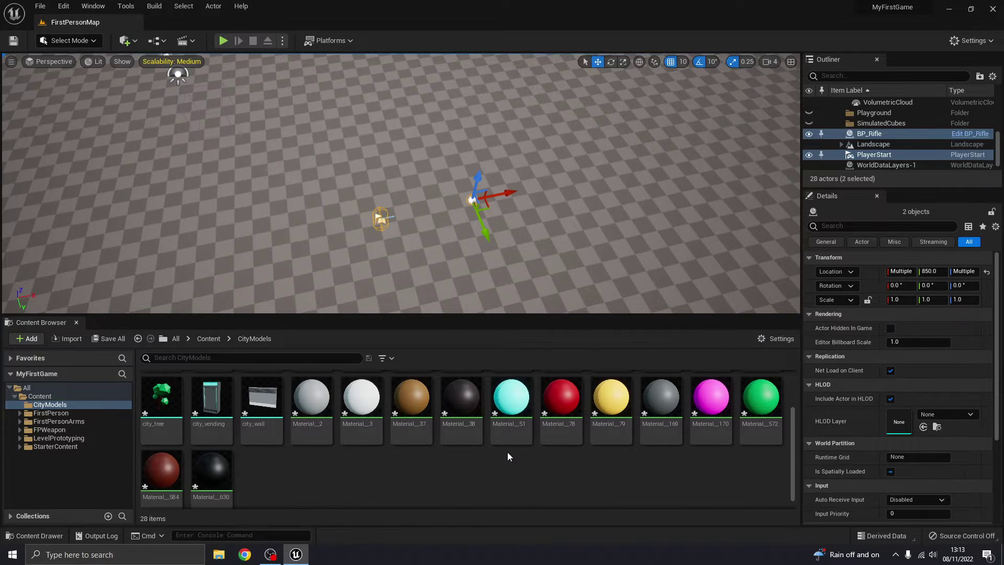
{"action": "scroll", "coordinate": [439, 439], "scroll_direction": "up", "scroll_amount": 2}
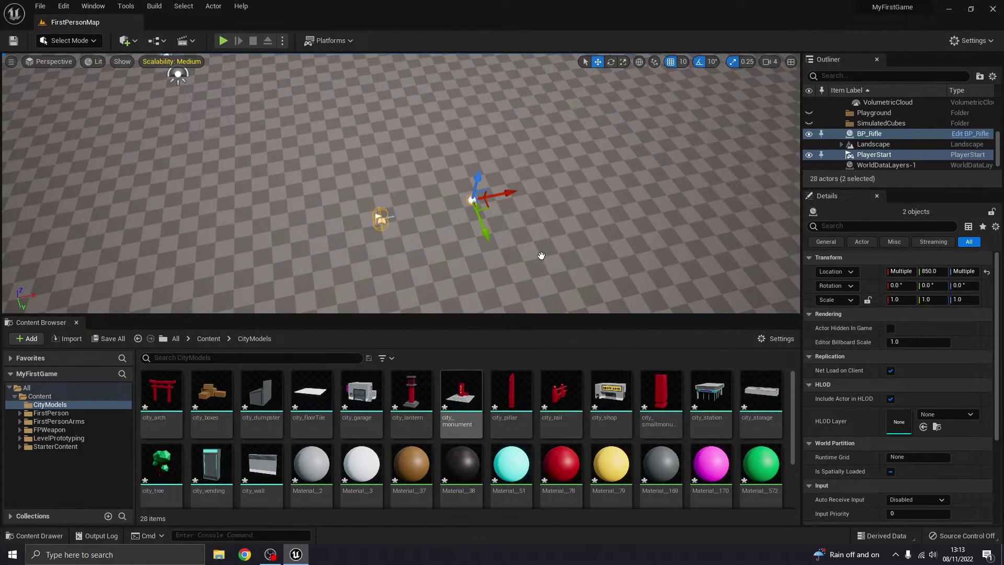
Step: Restore the taller viewport and place city_arch on the landscape near the rifle, at about X 1800, Y 110, Z 100
{"action": "right_click_drag", "start_coordinate": [542, 250], "coordinate": [575, 253]}
{"action": "right_click_drag", "start_coordinate": [464, 301], "coordinate": [549, 301]}
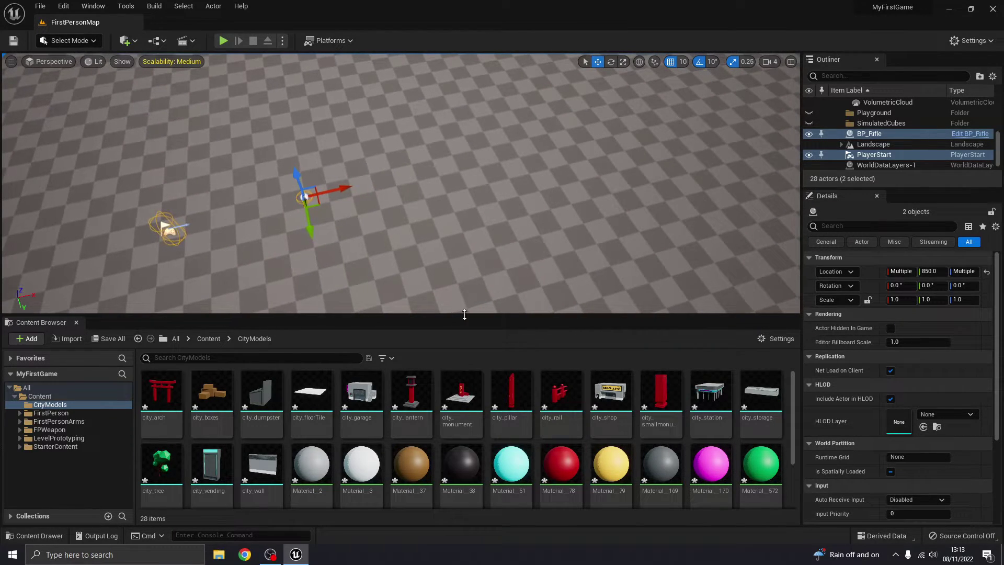
{"action": "left_click_drag", "start_coordinate": [464, 315], "coordinate": [464, 359]}
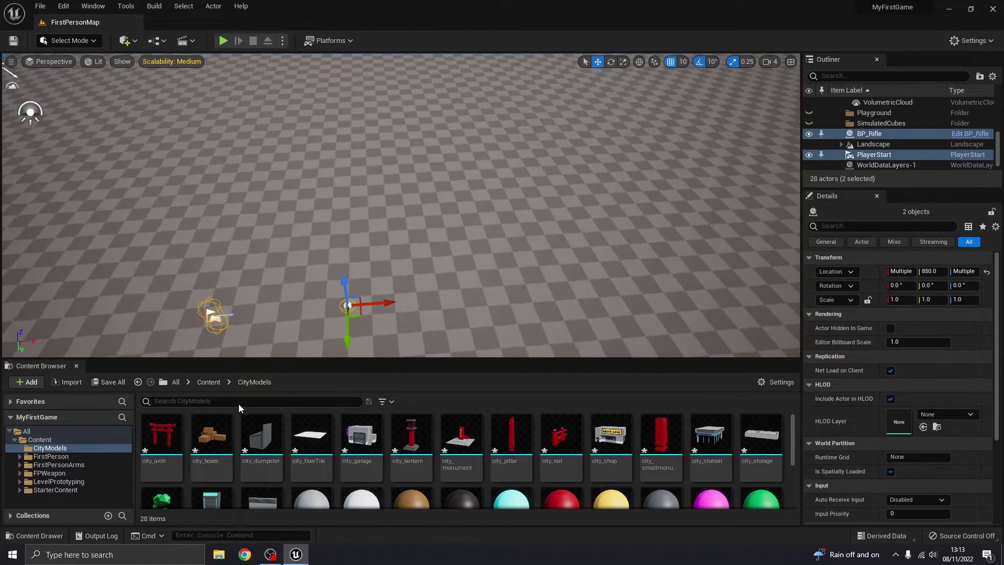
{"action": "left_click_drag", "start_coordinate": [162, 436], "coordinate": [421, 205]}
Step: Play test the level, walking forward to pick up the rifle and view the arch, and end the session
{"action": "right_click_drag", "start_coordinate": [472, 262], "coordinate": [267, 98]}
{"action": "left_click", "coordinate": [223, 40]}
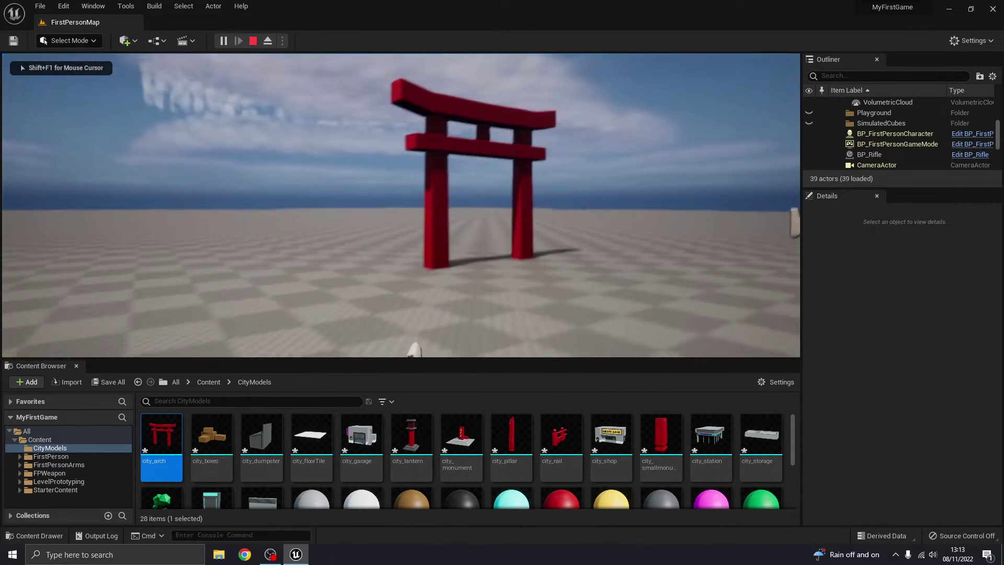
{"action": "key", "text": "w"}
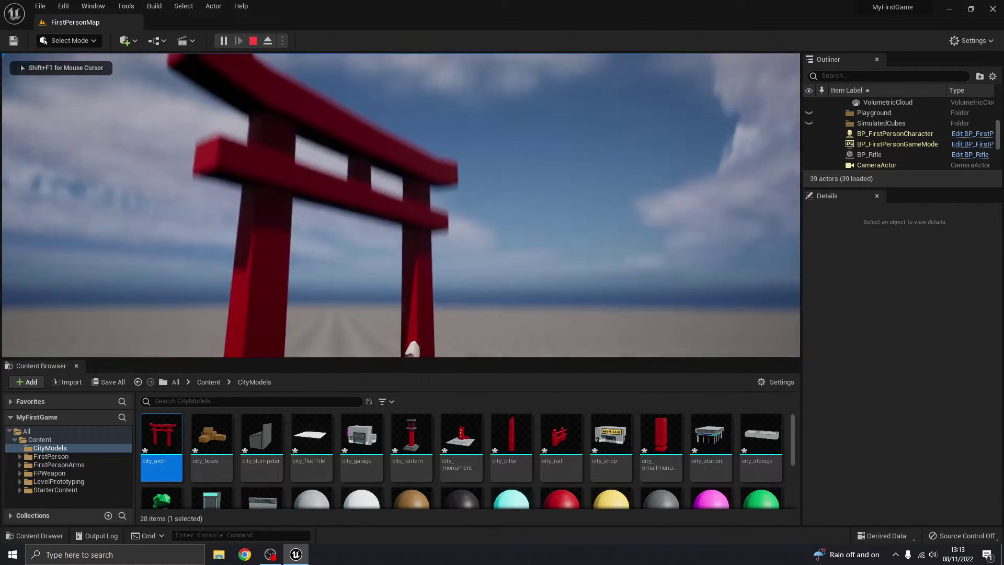
{"action": "key", "text": "w"}
{"action": "key", "text": "s"}
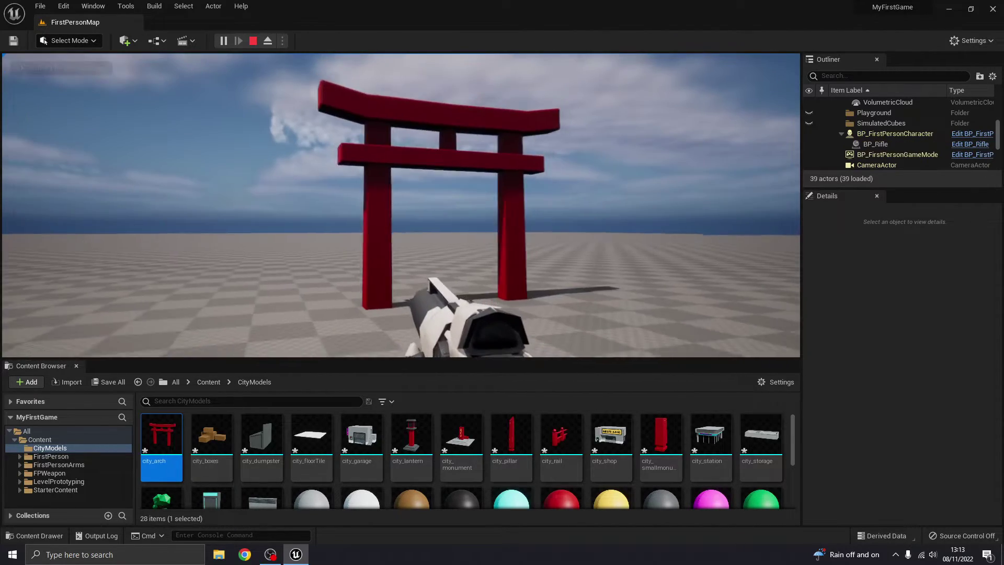
{"action": "key", "text": "shift+F1"}
{"action": "key", "text": "Escape"}
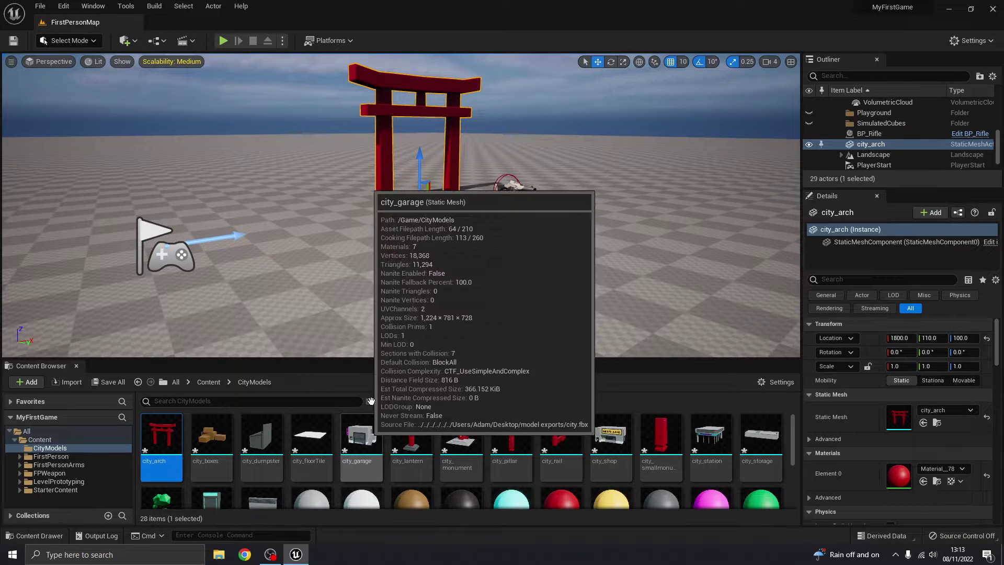
Step: Place city_garage on the landscape behind PlayerStart, at about X 790, Y -400, Z 100, and focus on it
{"action": "left_click_drag", "start_coordinate": [361, 437], "coordinate": [97, 204]}
{"action": "key", "text": "f"}
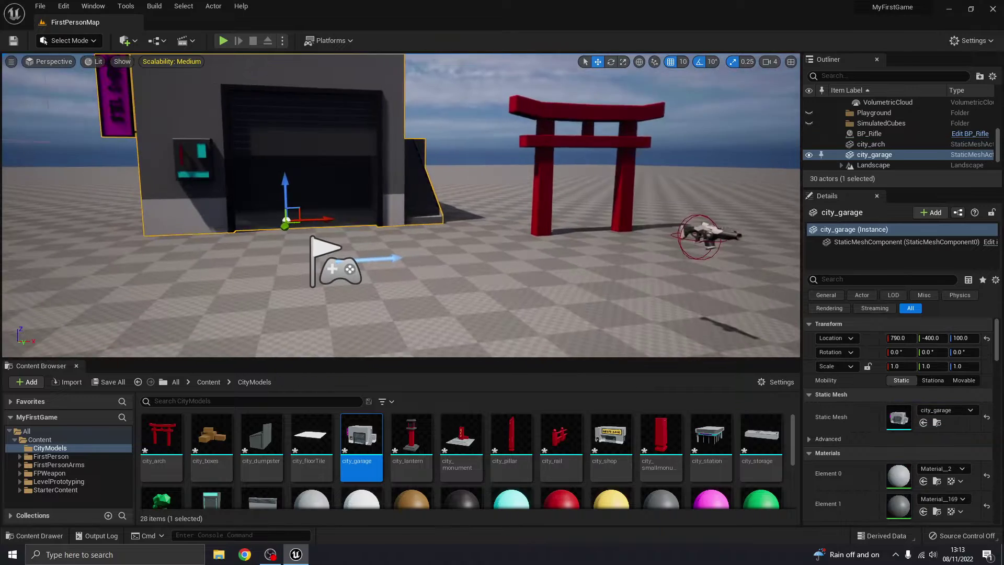
Step: Raise city_garage to Z 130 and lower it back to Z 100, checking its floor against the landscape
{"action": "key", "text": "w"}
{"action": "right_click_drag", "start_coordinate": [401, 205], "coordinate": [360, 249]}
{"action": "key", "text": "w"}
{"action": "key", "text": "w"}
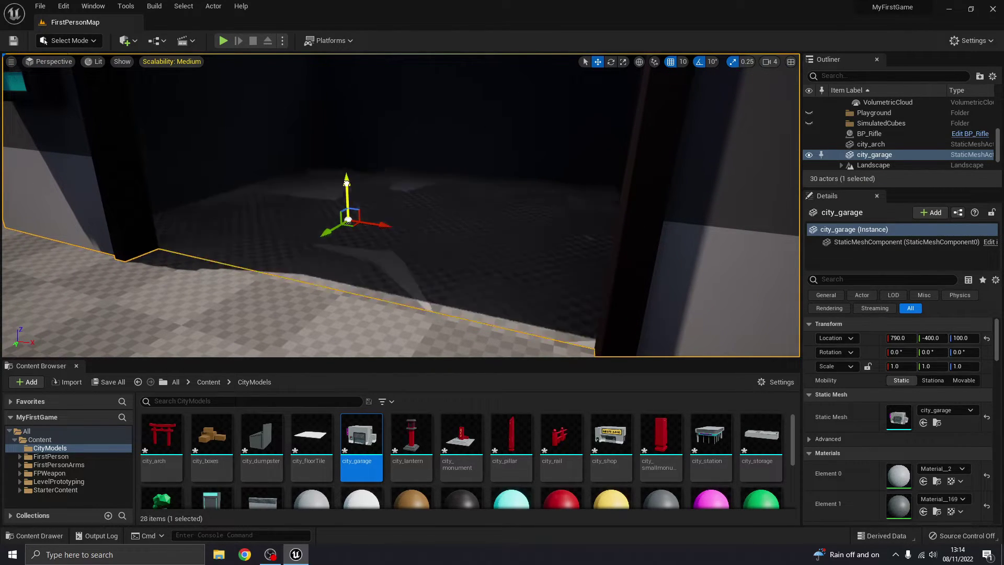
{"action": "left_click_drag", "start_coordinate": [346, 183], "coordinate": [346, 164]}
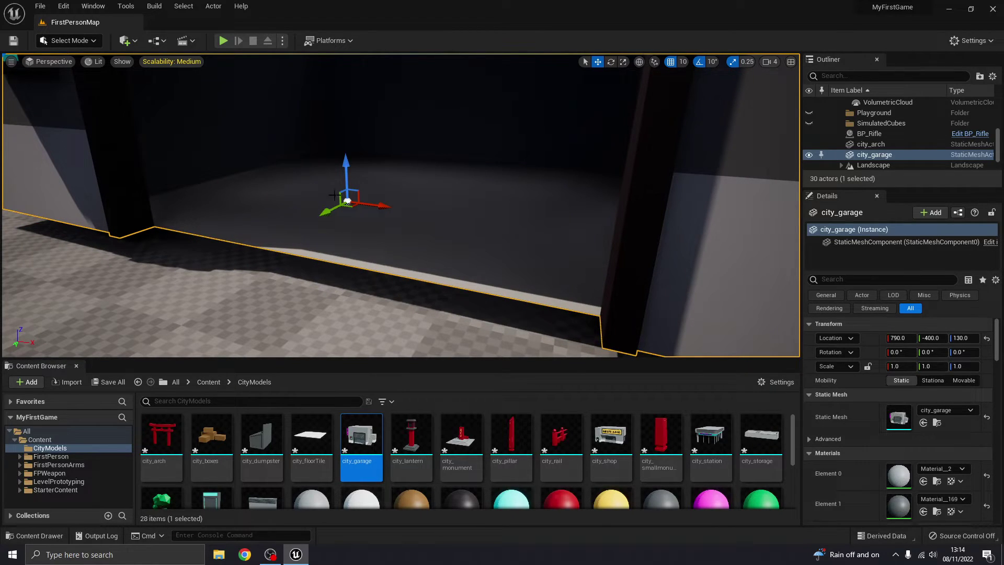
{"action": "left_click_drag", "start_coordinate": [346, 178], "coordinate": [345, 197]}
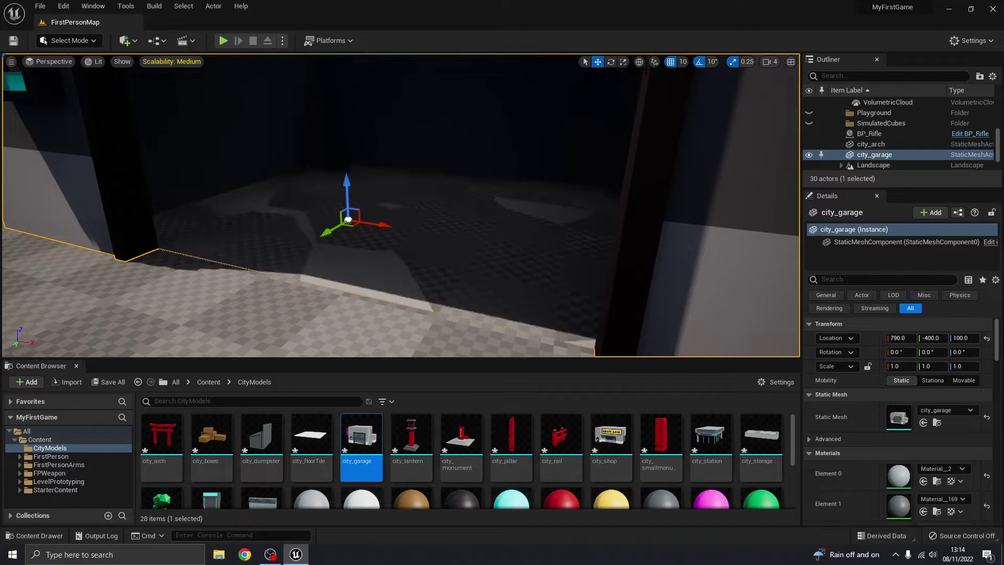
Step: Lower city_garage to about Z 98.02 with location grid snapping off, and switch the snapping back on
{"action": "right_click_drag", "start_coordinate": [400, 205], "coordinate": [396, 165]}
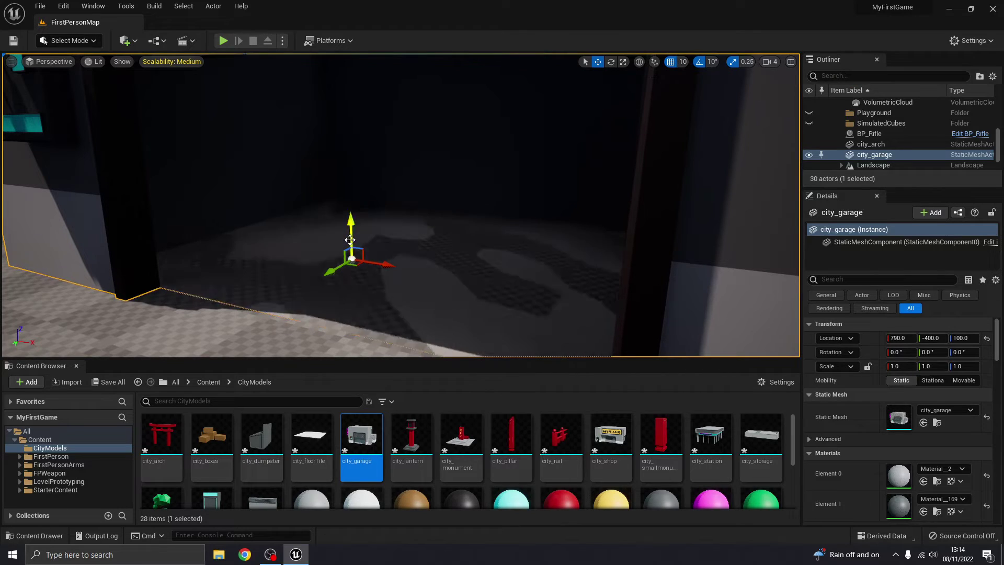
{"action": "mouse_move", "coordinate": [349, 240]}
{"action": "left_mouse_down"}
{"action": "mouse_move", "coordinate": [349, 208]}
{"action": "mouse_move", "coordinate": [346, 241]}
{"action": "left_mouse_up"}
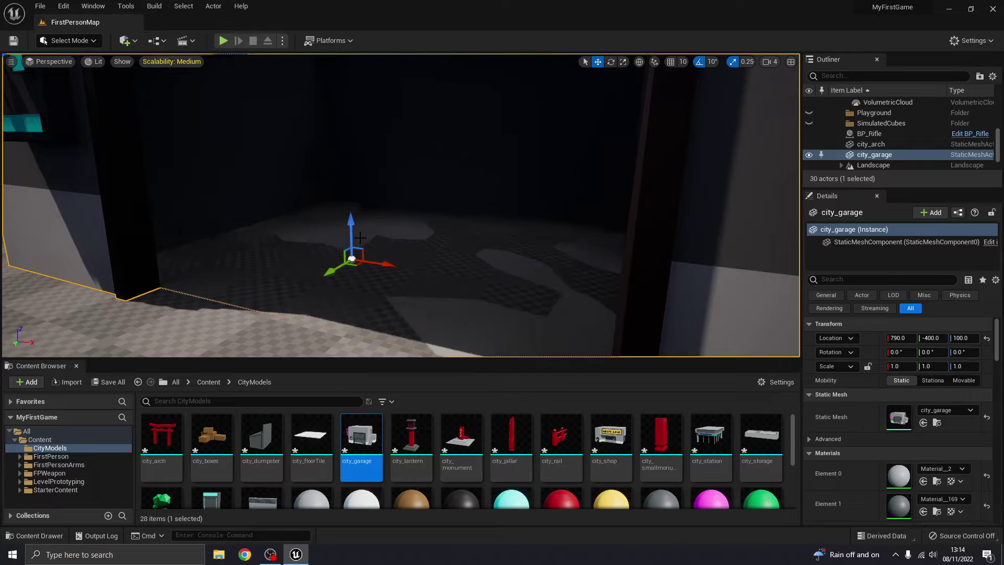
{"action": "left_click_drag", "start_coordinate": [353, 229], "coordinate": [353, 229]}
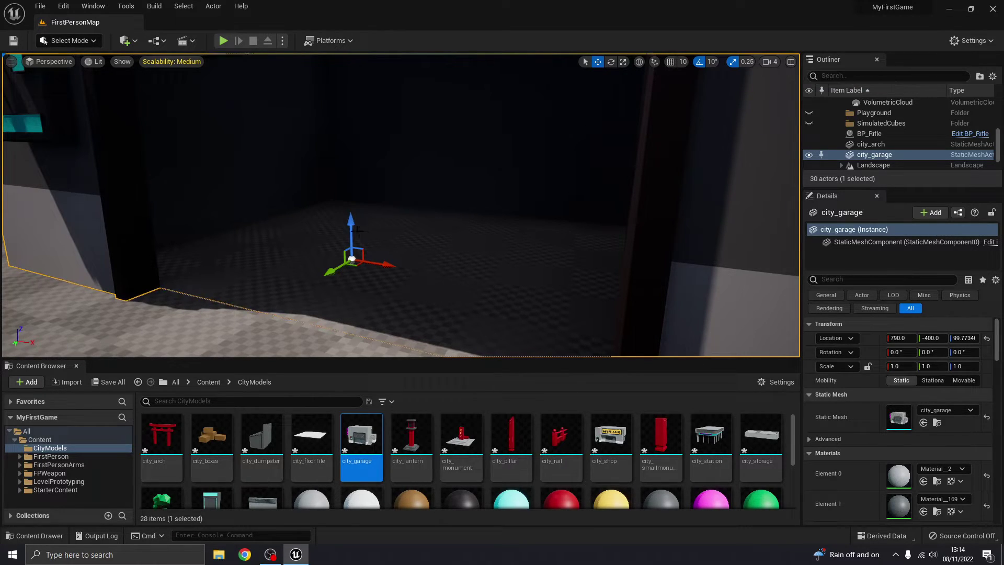
{"action": "left_click_drag", "start_coordinate": [351, 228], "coordinate": [356, 230]}
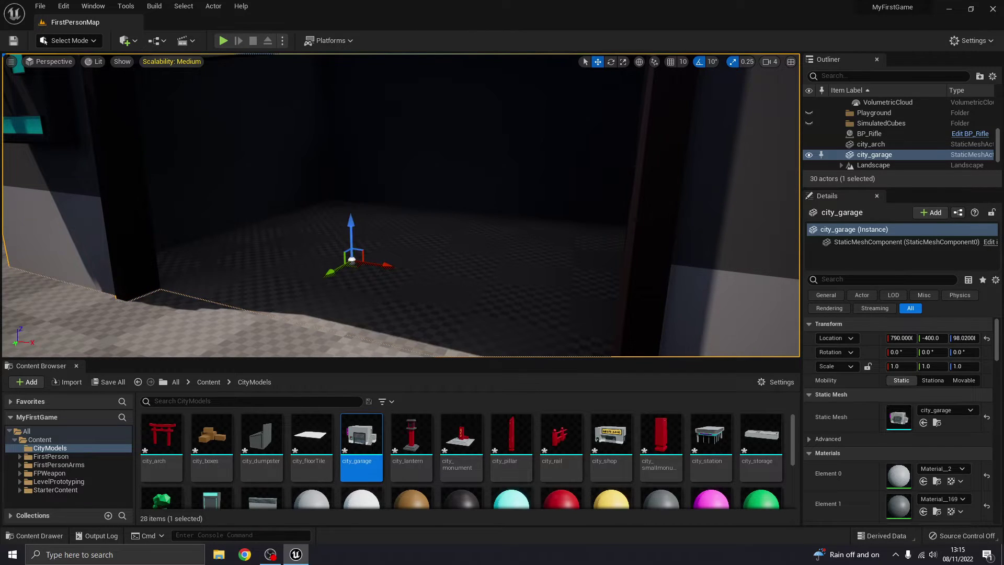
{"action": "left_click", "coordinate": [671, 63]}
Step: Examine the layout of the garage, arch, rifle and player start from farther away
{"action": "right_click_drag", "start_coordinate": [401, 205], "coordinate": [430, 174]}
{"action": "key", "text": "s"}
{"action": "key", "text": "s"}
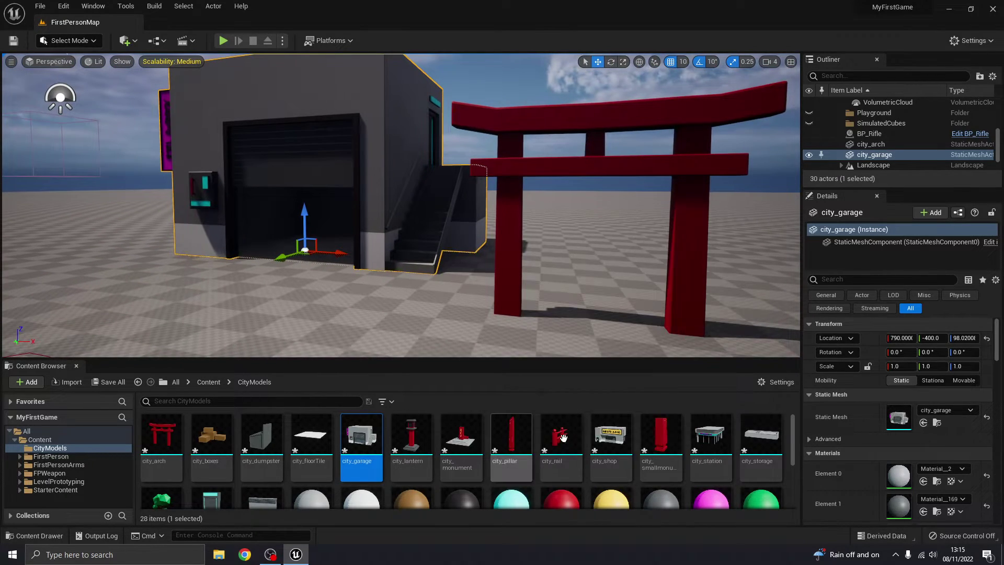
{"action": "mouse_move", "coordinate": [454, 327]}
{"action": "right_mouse_down"}
{"action": "mouse_move", "coordinate": [429, 326]}
{"action": "mouse_move", "coordinate": [444, 333]}
{"action": "right_mouse_up"}
{"action": "key", "text": "s"}
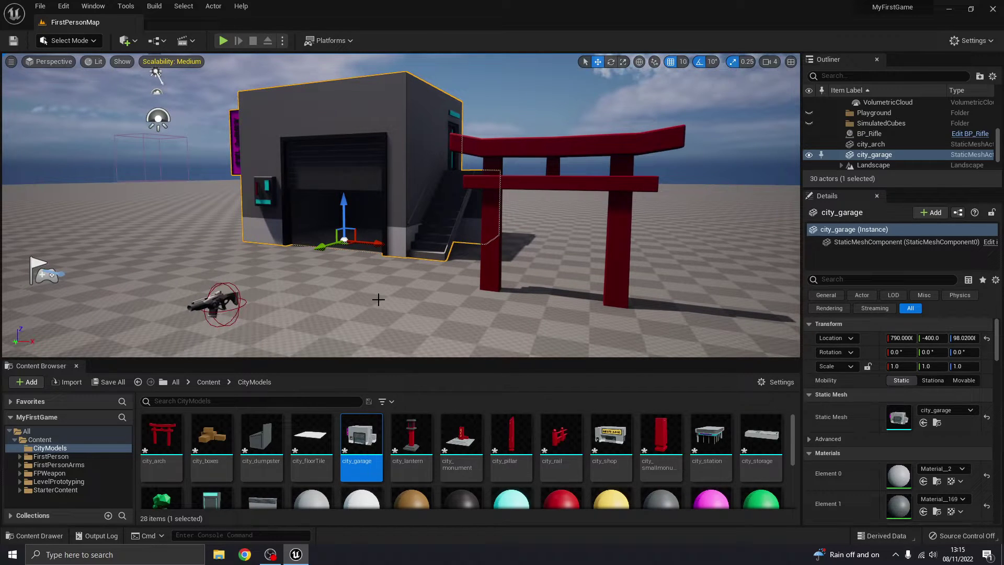
{"action": "right_click_drag", "start_coordinate": [400, 236], "coordinate": [378, 242]}
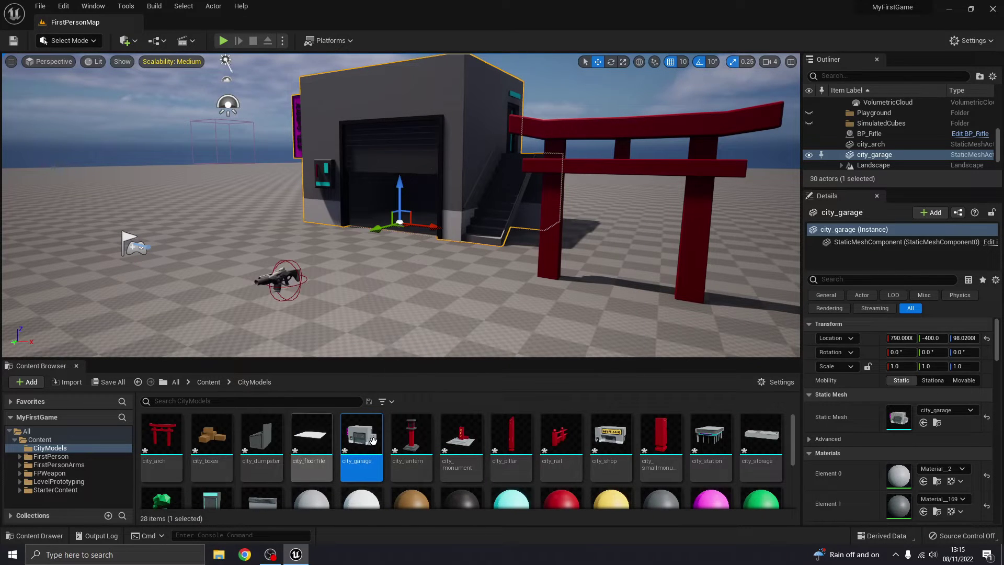
{"action": "right_click_drag", "start_coordinate": [494, 305], "coordinate": [526, 263]}
{"action": "key", "text": "s"}
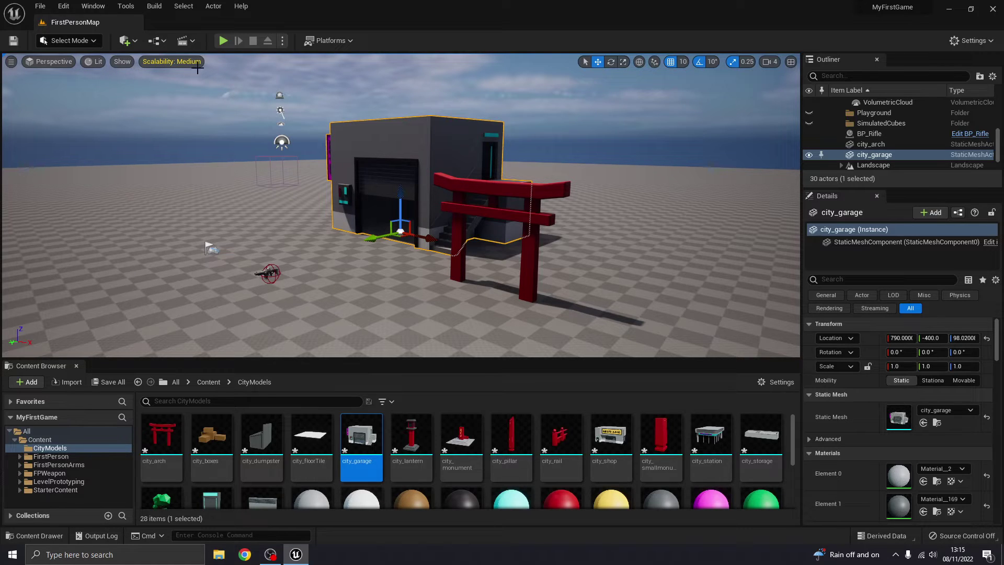
Step: Play test the level, picking up the rifle and walking into the garage and through the arch, and end the session
{"action": "left_click", "coordinate": [222, 40]}
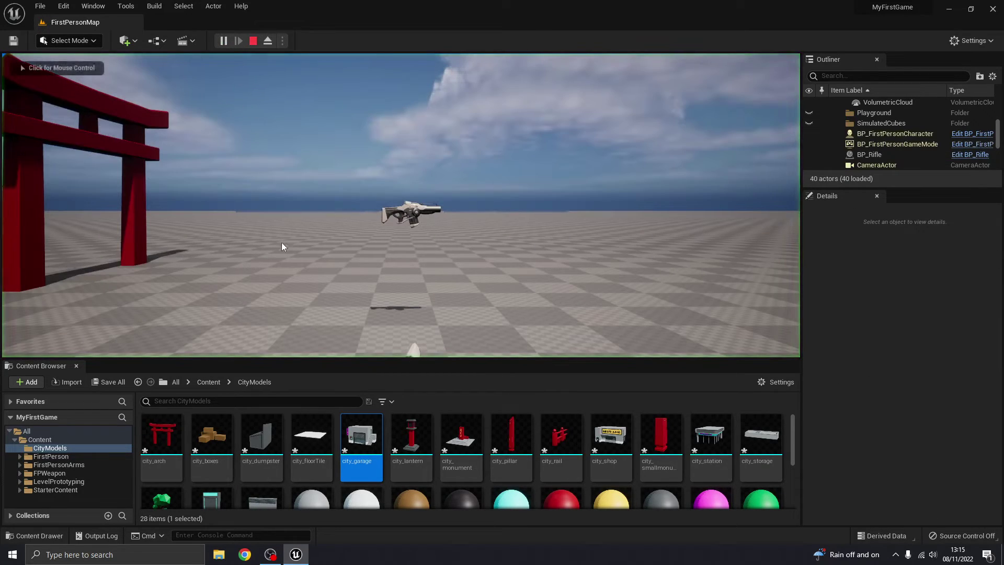
{"action": "key", "text": "w"}
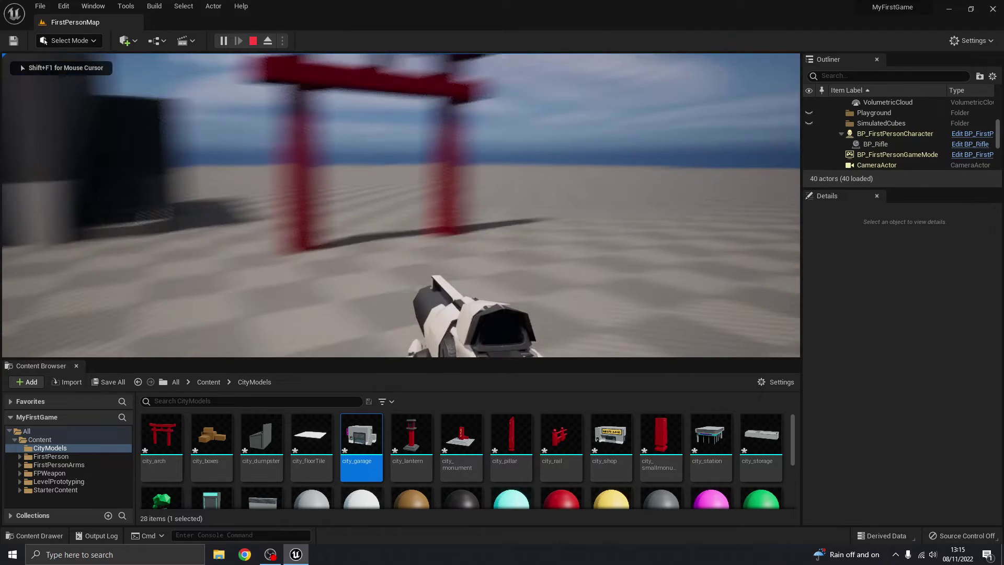
{"action": "key", "text": "w"}
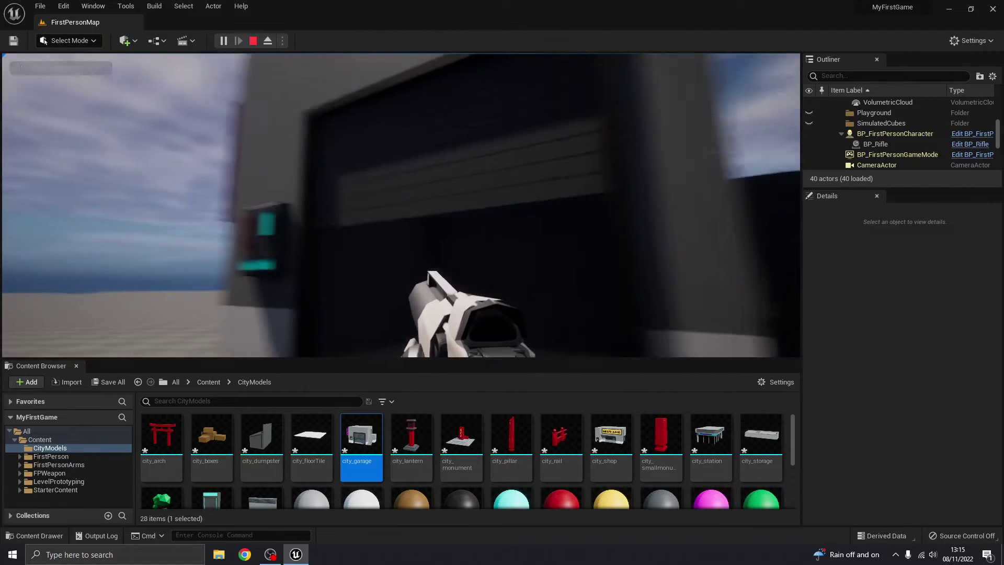
{"action": "key", "text": "w"}
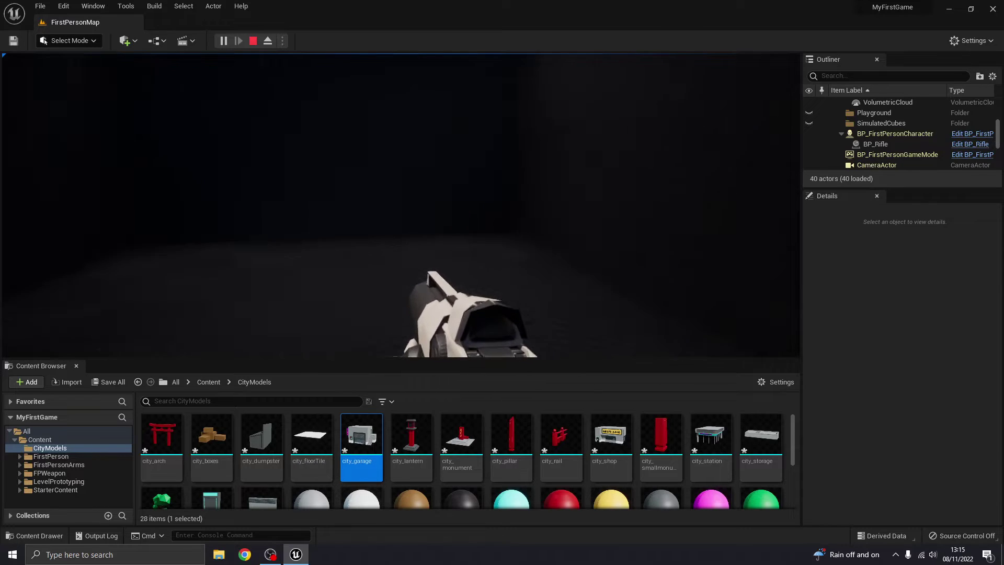
{"action": "key", "text": "w"}
{"action": "key", "text": "w"}
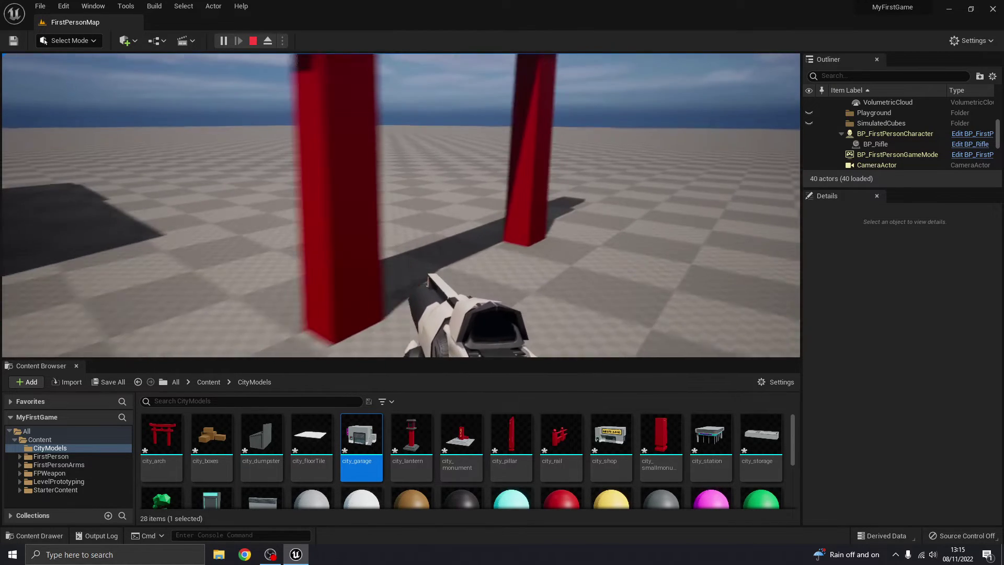
{"action": "key", "text": "w"}
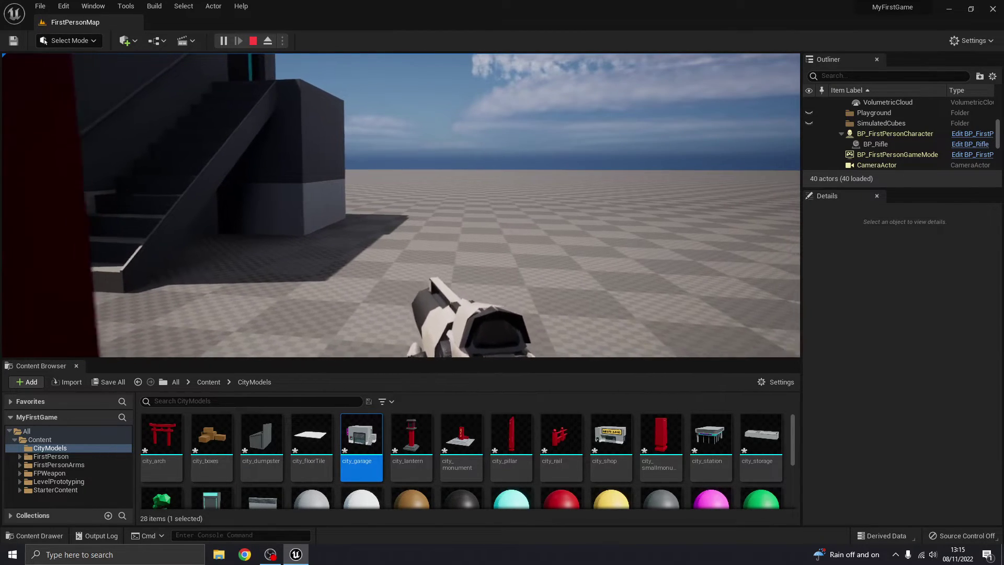
{"action": "key", "text": "s"}
{"action": "key", "text": "s"}
{"action": "key", "text": "Escape"}
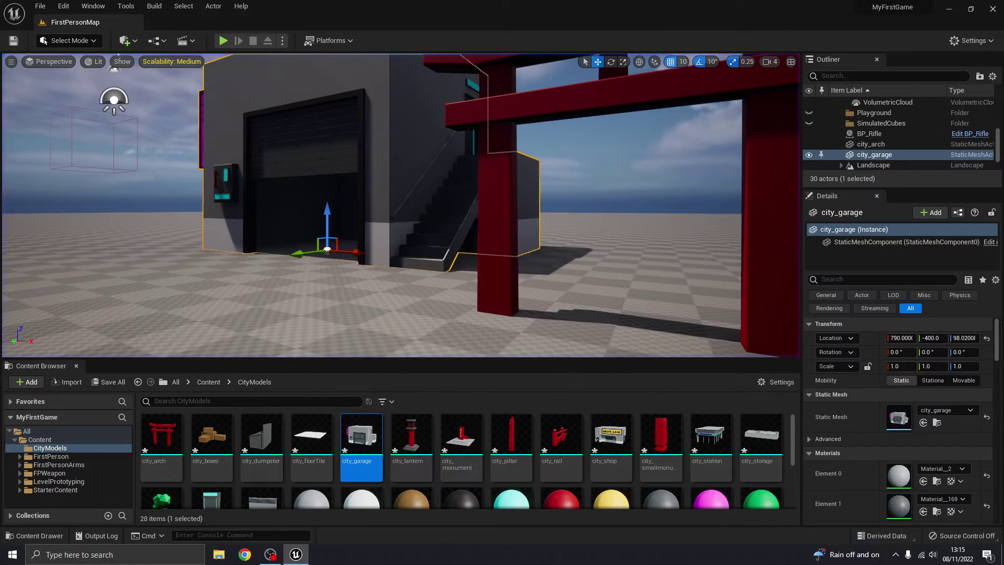
{"action": "right_click_drag", "start_coordinate": [191, 298], "coordinate": [210, 348]}
{"action": "key", "text": "s"}
{"action": "right_click_drag", "start_coordinate": [404, 314], "coordinate": [395, 175]}
{"action": "key", "text": "w"}
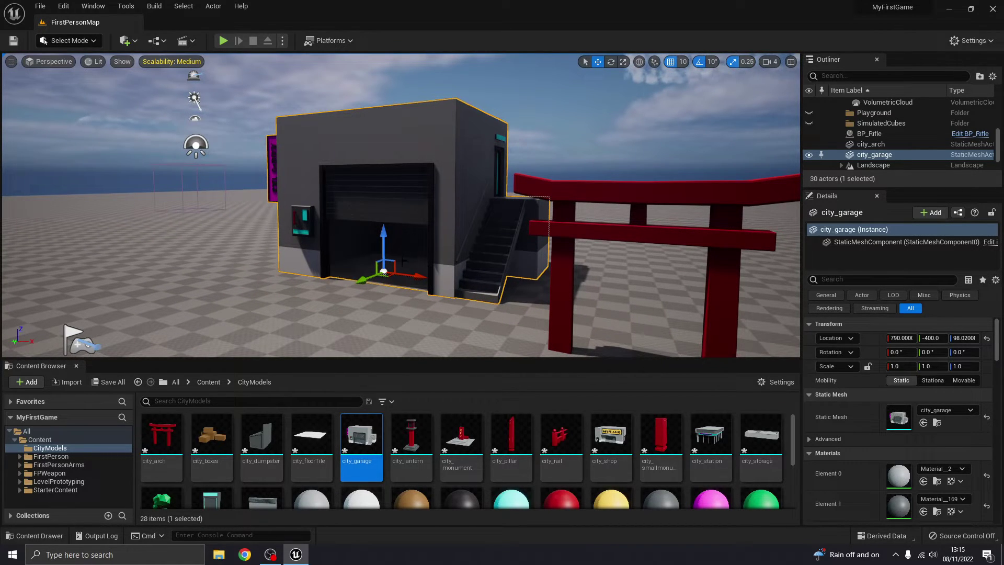
{"action": "right_click_drag", "start_coordinate": [402, 261], "coordinate": [437, 283]}
{"action": "key", "text": "s"}
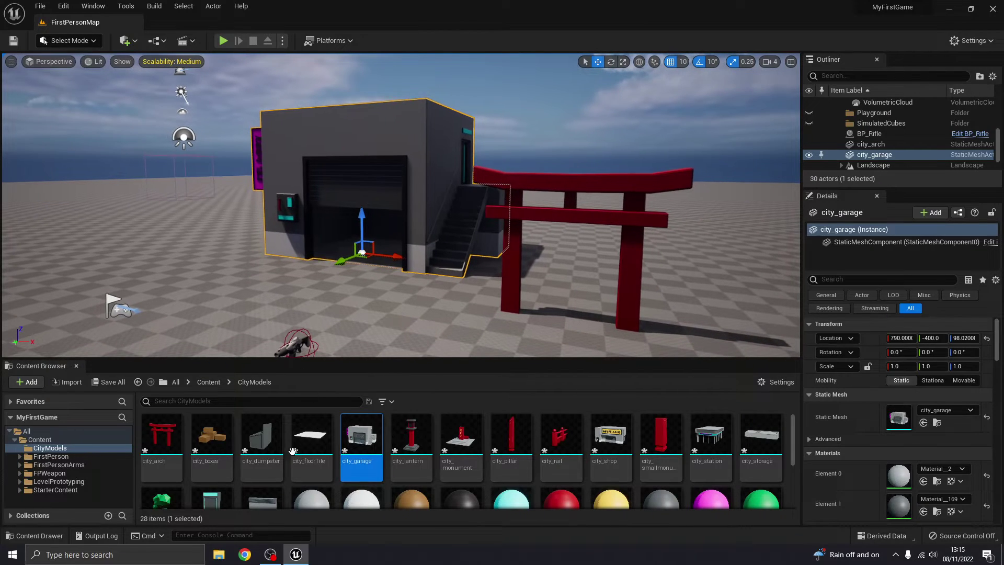
Step: Open the city_arch mesh from CityModels in a maximized editor window with the whole arch in view
{"action": "left_click", "coordinate": [157, 440]}
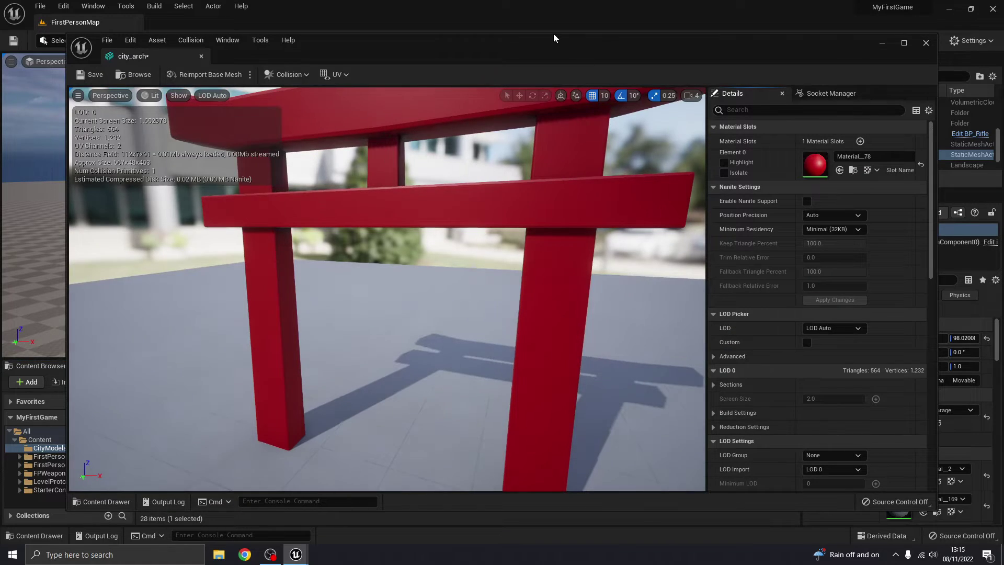
{"action": "left_click_drag", "start_coordinate": [508, 48], "coordinate": [478, 41]}
{"action": "double_click", "coordinate": [479, 41]}
{"action": "scroll", "coordinate": [410, 297], "scroll_direction": "down", "scroll_amount": 5}
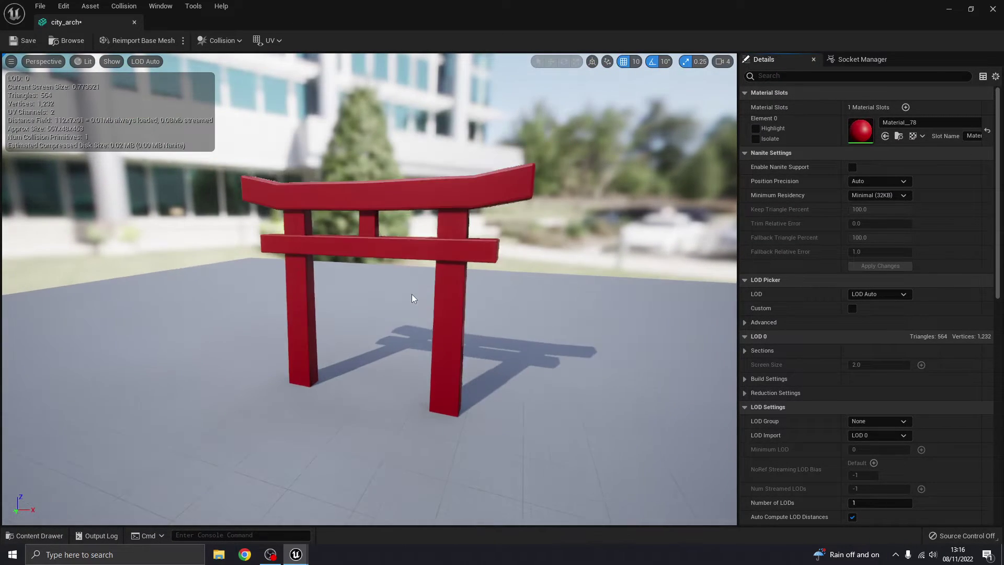
{"action": "scroll", "coordinate": [411, 293], "scroll_direction": "down", "scroll_amount": 2}
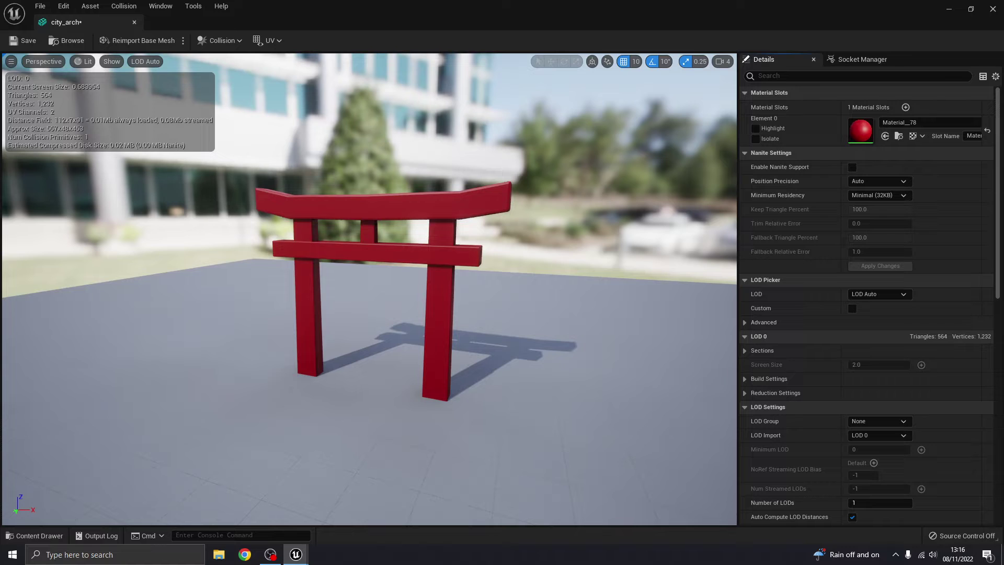
Step: Set city_arch's Collision Complexity to Use Complex Collision As Simple, save the mesh and close its editor
{"action": "left_click_drag", "start_coordinate": [998, 183], "coordinate": [993, 425]}
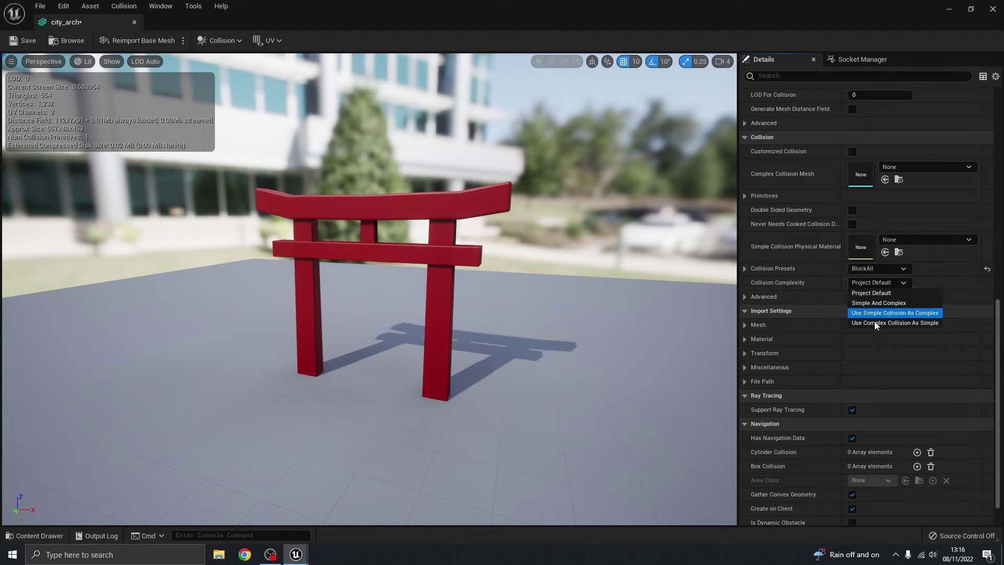
{"action": "left_click", "coordinate": [906, 324]}
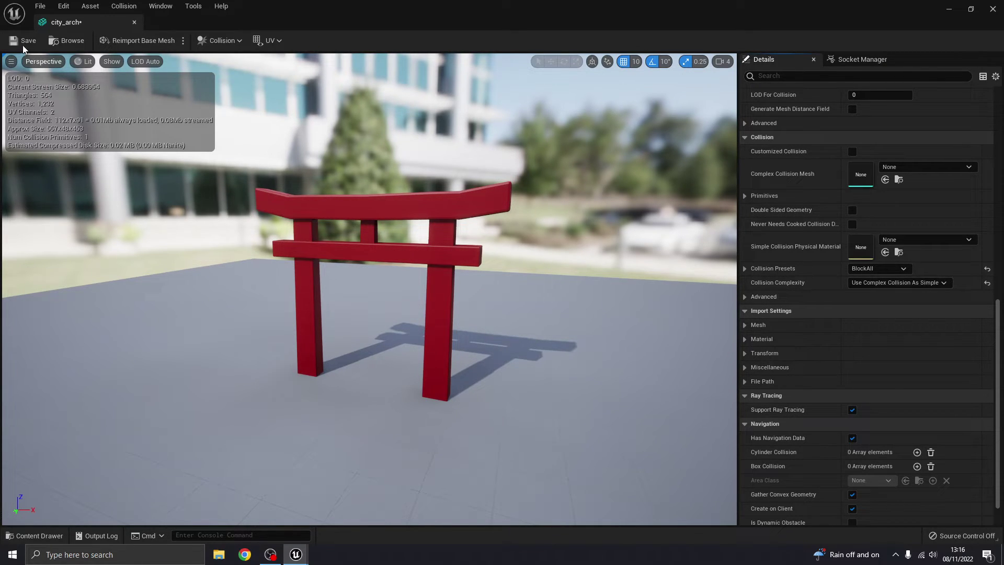
{"action": "left_click", "coordinate": [135, 22]}
Step: Play test the arch's collision by walking into its pillars and around it, and end the session
{"action": "left_click", "coordinate": [225, 43]}
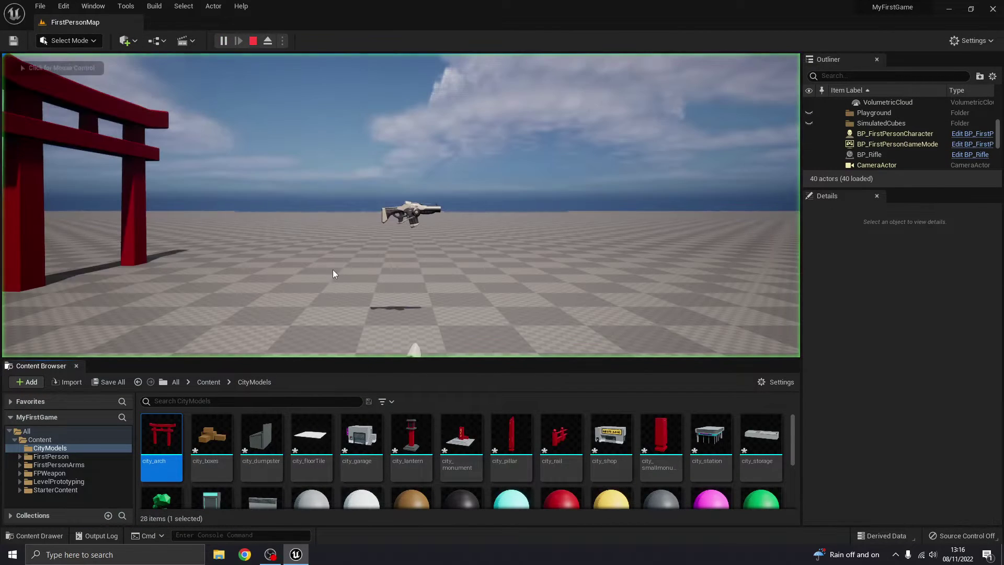
{"action": "left_click", "coordinate": [332, 272]}
{"action": "key", "text": "w"}
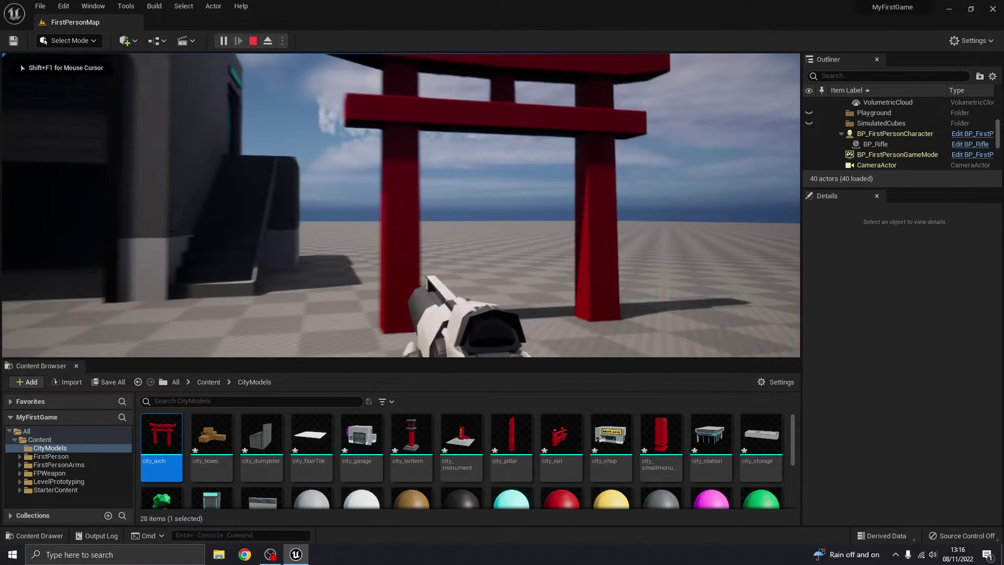
{"action": "key", "text": "w"}
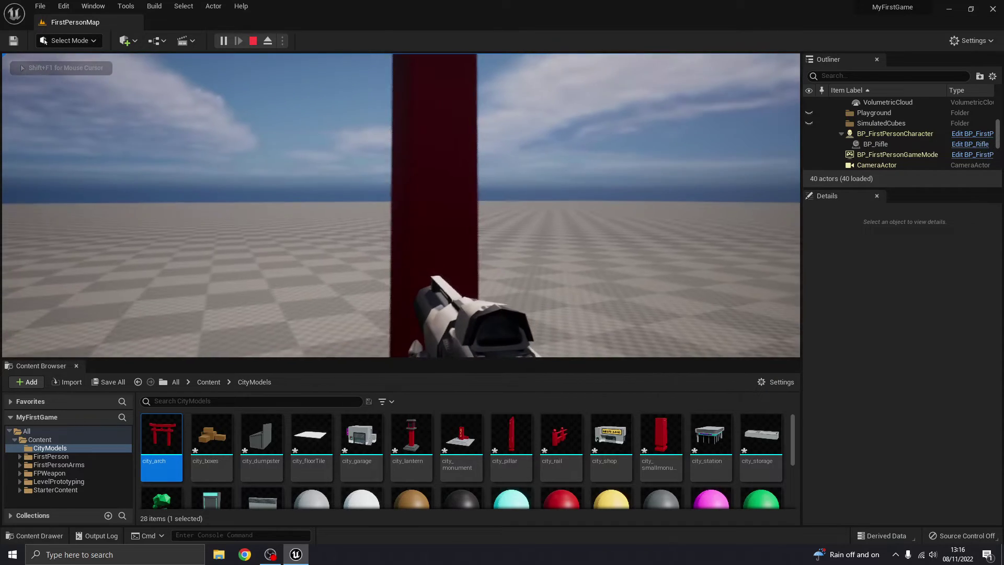
{"action": "key", "text": "w"}
{"action": "key", "text": "d"}
{"action": "key", "text": "w"}
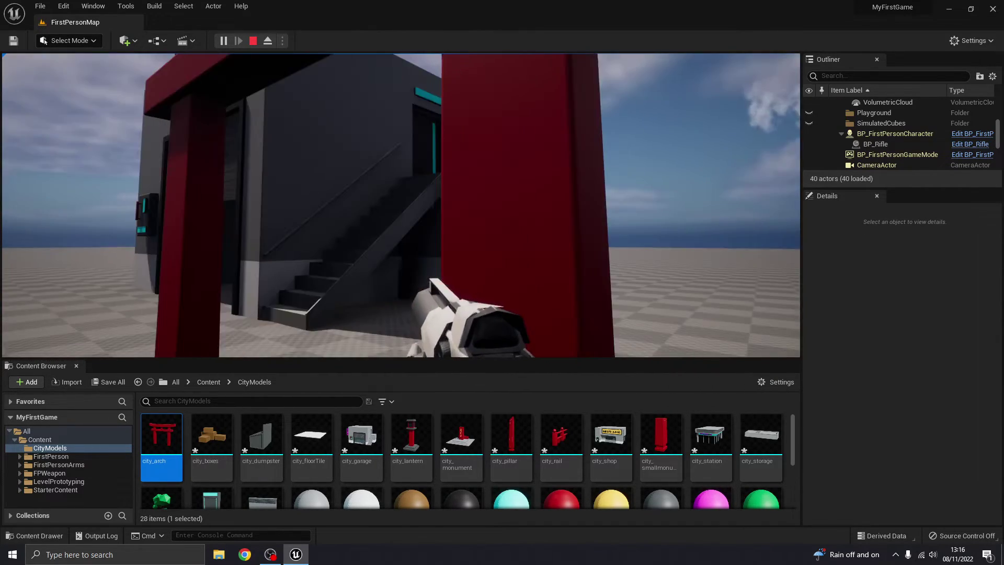
{"action": "key", "text": "s"}
{"action": "key", "text": "a"}
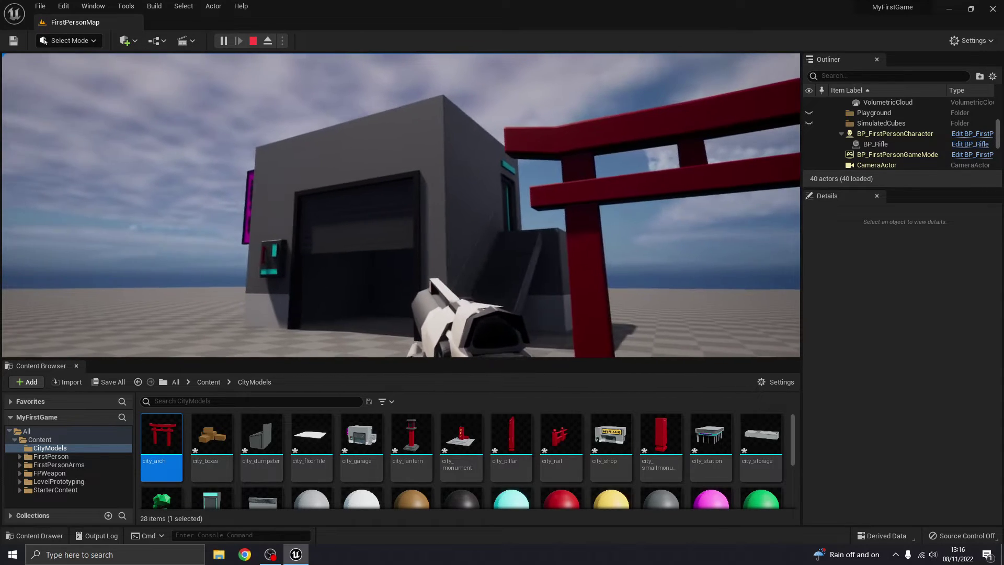
{"action": "key", "text": "Escape"}
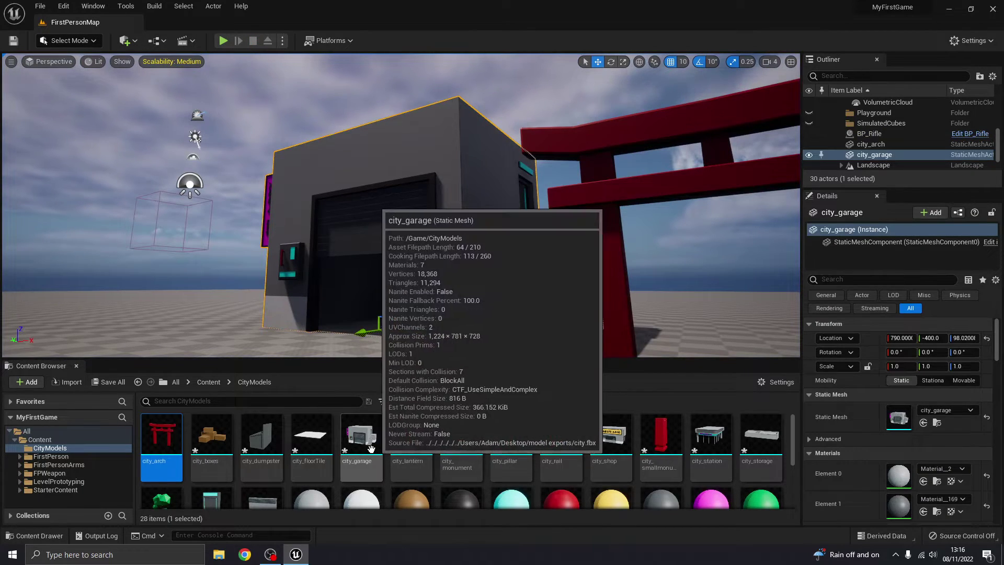
Step: Open the city_garage mesh, set its Collision Complexity to Use Complex Collision As Simple, save it and close its editor
{"action": "double_click", "coordinate": [369, 447]}
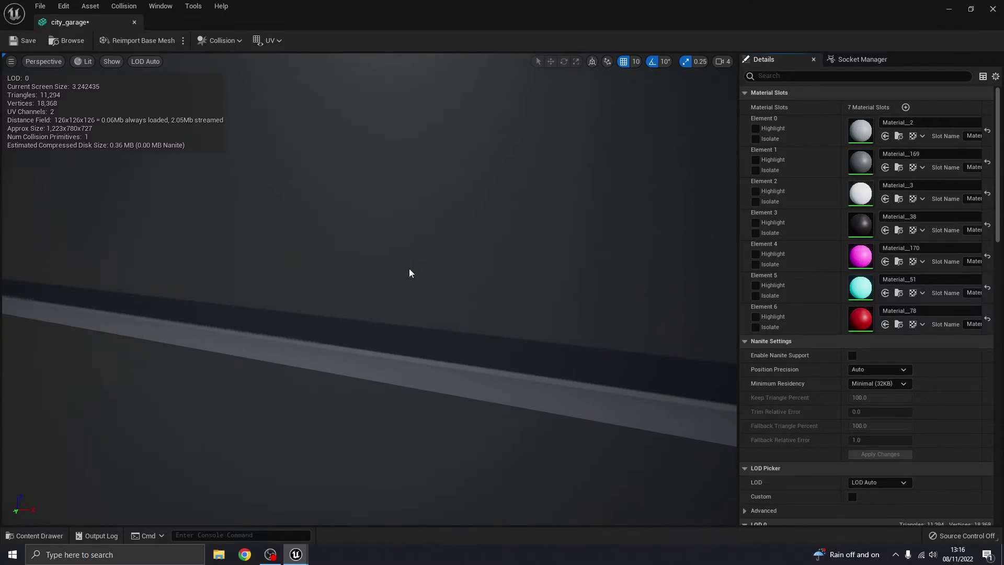
{"action": "scroll", "coordinate": [406, 283], "scroll_direction": "down", "scroll_amount": 10}
{"action": "scroll", "coordinate": [404, 292], "scroll_direction": "down", "scroll_amount": 1}
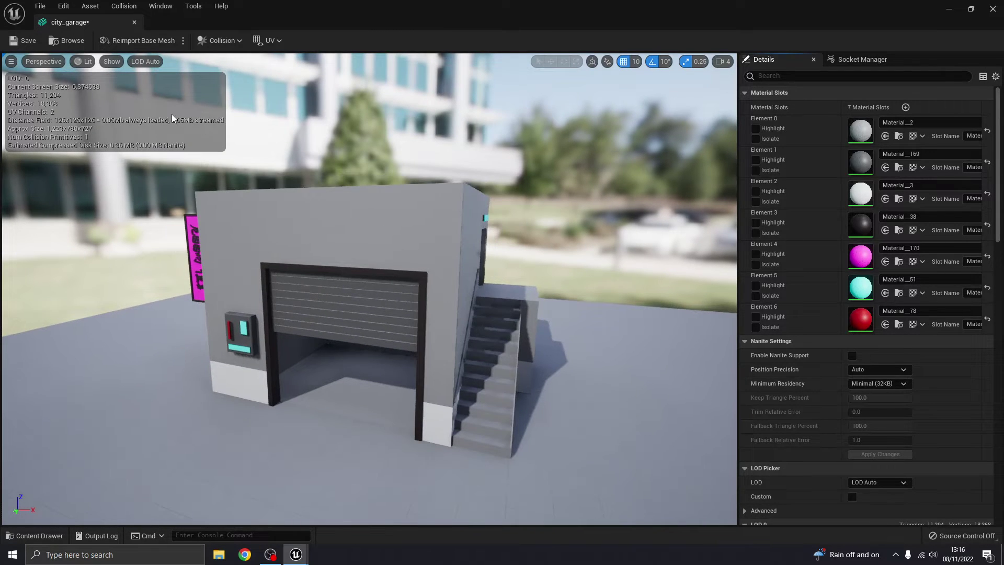
{"action": "scroll", "coordinate": [964, 200], "scroll_direction": "down", "scroll_amount": 3}
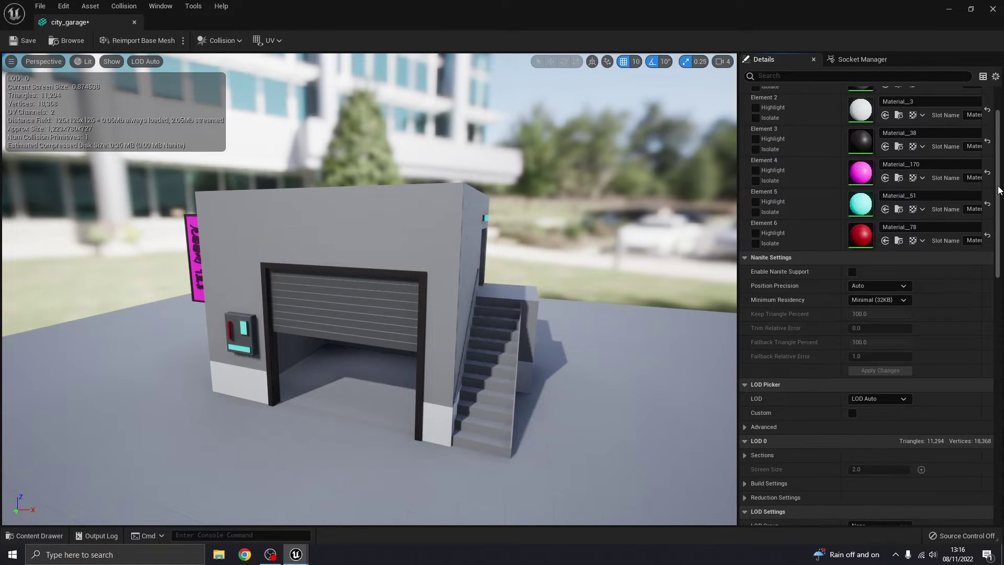
{"action": "scroll", "coordinate": [998, 295], "scroll_direction": "down", "scroll_amount": 15}
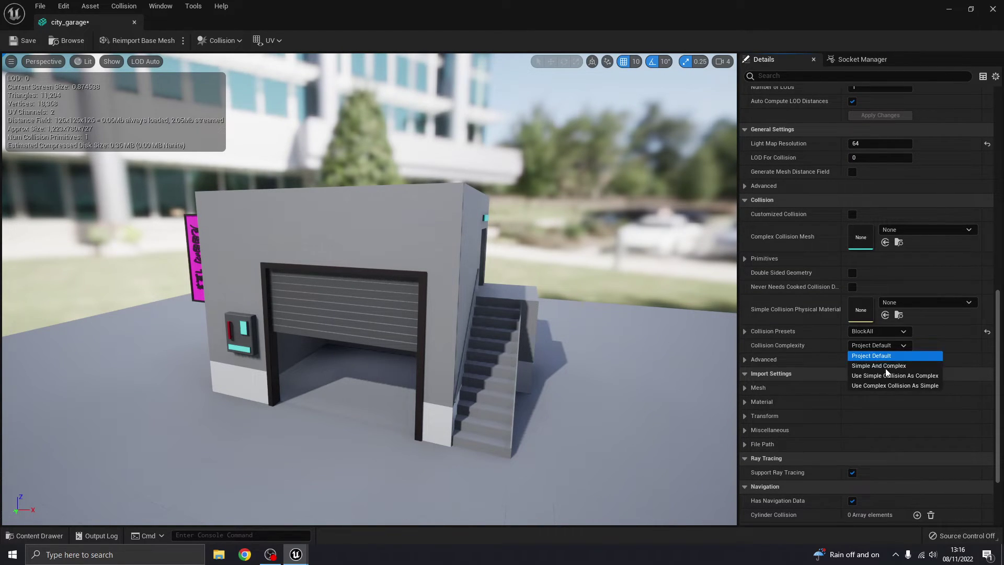
{"action": "left_click", "coordinate": [869, 386]}
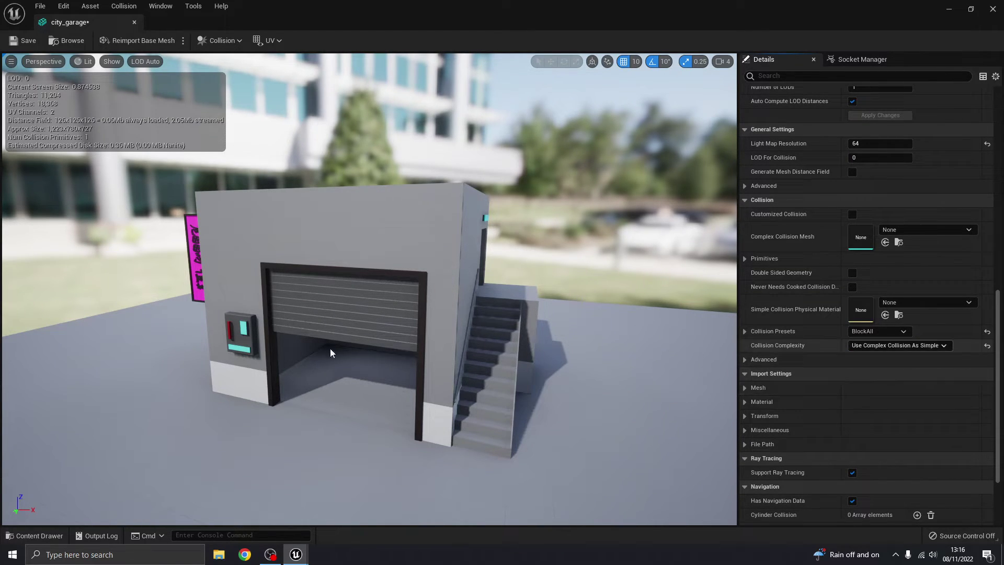
{"action": "left_click", "coordinate": [20, 43]}
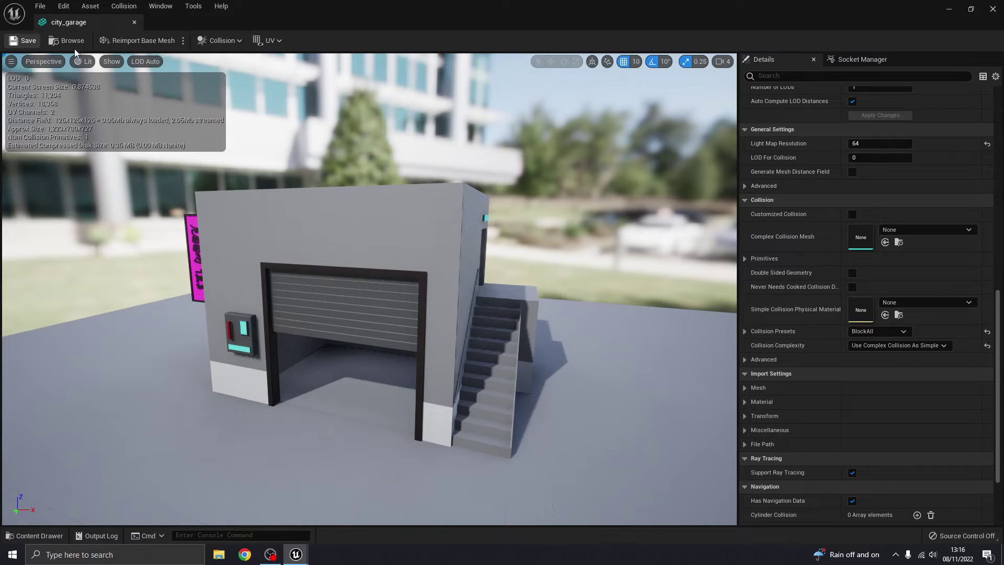
{"action": "left_click", "coordinate": [134, 22]}
Step: Play test the garage's collision by walking in through its door opening and turning back out, and end the session
{"action": "left_click", "coordinate": [224, 42]}
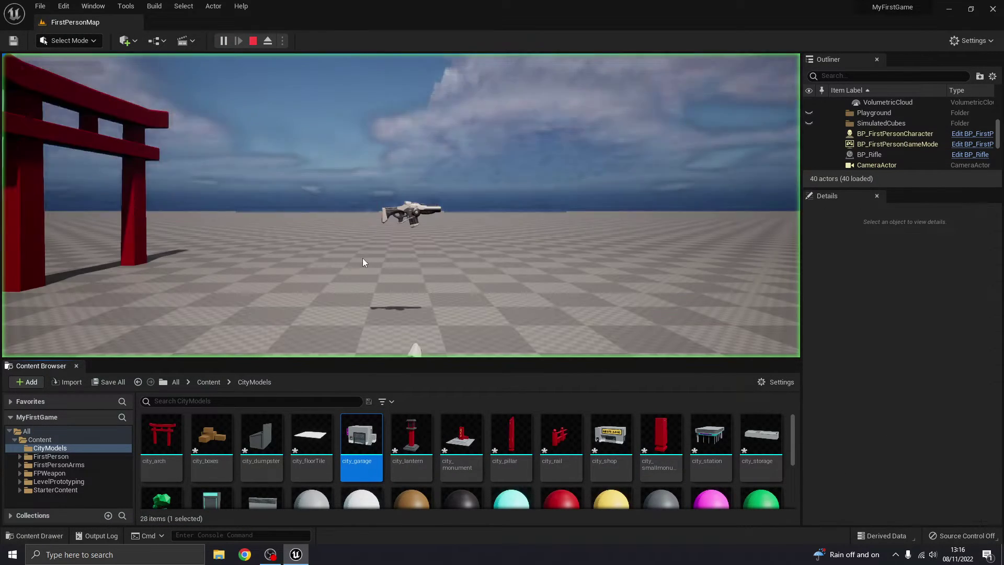
{"action": "key", "text": "w"}
{"action": "key", "text": "w"}
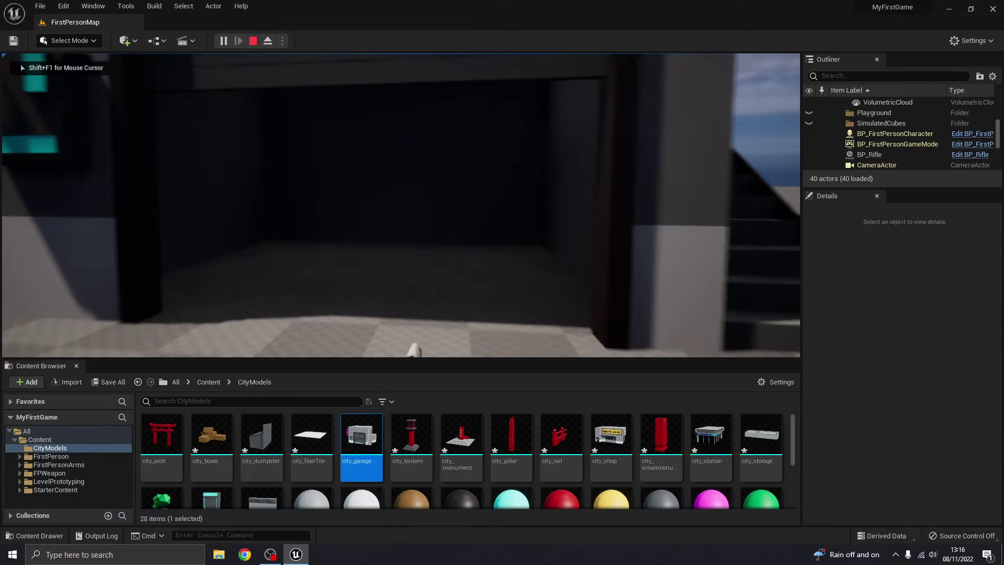
{"action": "key", "text": "w"}
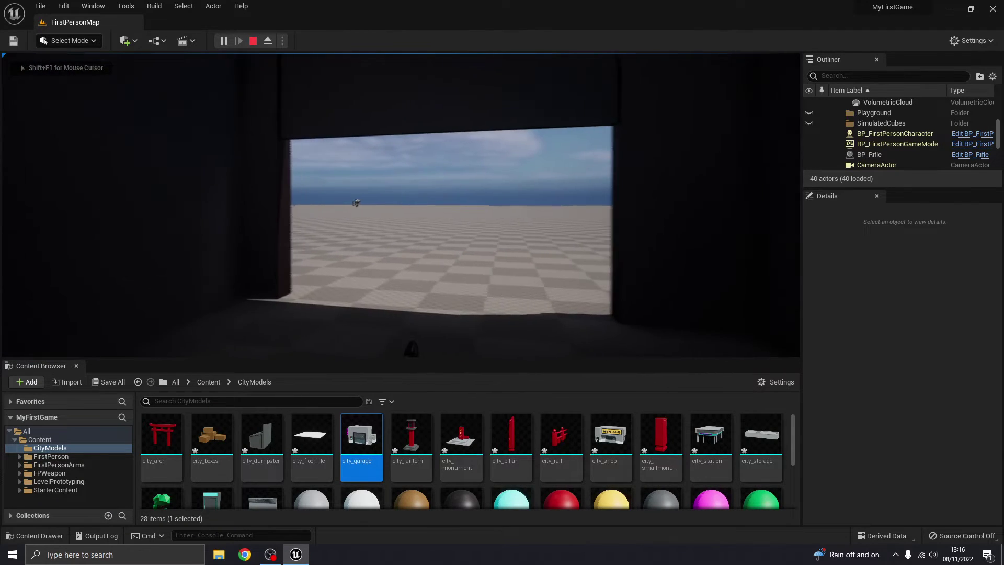
{"action": "key", "text": "w"}
{"action": "key", "text": "shift+F1"}
{"action": "key", "text": "Escape"}
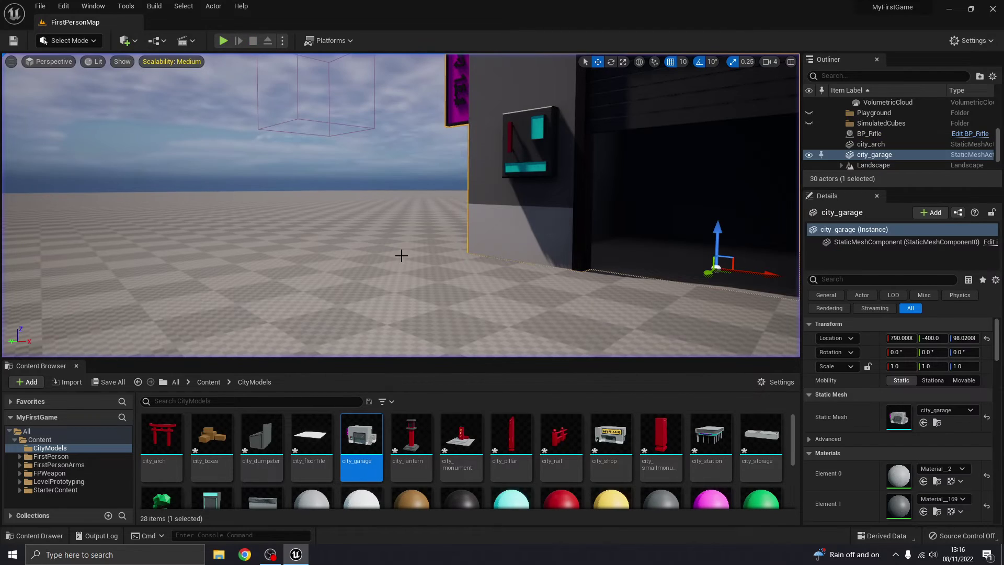
Step: Place a city_wall model from CityModels on the landscape beside the garage
{"action": "right_click_drag", "start_coordinate": [407, 256], "coordinate": [356, 266]}
{"action": "key", "text": "s"}
{"action": "key", "text": "s"}
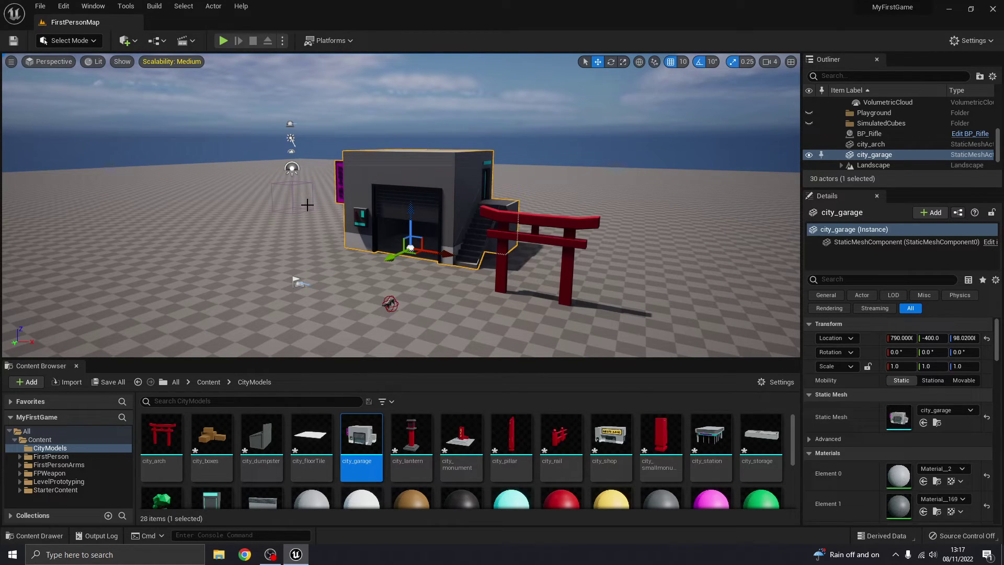
{"action": "key", "text": "w"}
{"action": "mouse_move", "coordinate": [585, 331]}
{"action": "right_mouse_down"}
{"action": "mouse_move", "coordinate": [419, 334]}
{"action": "mouse_move", "coordinate": [591, 355]}
{"action": "mouse_move", "coordinate": [585, 331]}
{"action": "right_mouse_up"}
{"action": "right_click_drag", "start_coordinate": [585, 236], "coordinate": [585, 352]}
{"action": "scroll", "coordinate": [290, 479], "scroll_direction": "down", "scroll_amount": 1}
{"action": "left_click_drag", "start_coordinate": [262, 489], "coordinate": [88, 191]}
Step: Move the wall against the garage's rear corner, at about X -170, Y -900, Z 100
{"action": "right_click_drag", "start_coordinate": [88, 191], "coordinate": [229, 203]}
{"action": "key", "text": "w"}
{"action": "key", "text": "s"}
{"action": "key", "text": "d"}
{"action": "left_click_drag", "start_coordinate": [429, 296], "coordinate": [209, 299]}
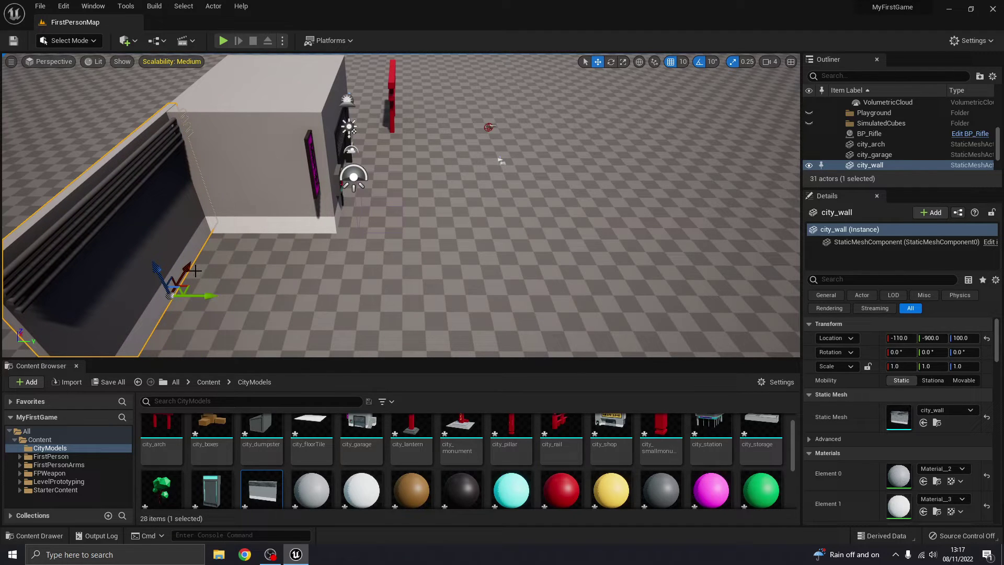
{"action": "right_click_drag", "start_coordinate": [178, 279], "coordinate": [37, 287]}
{"action": "key", "text": "d"}
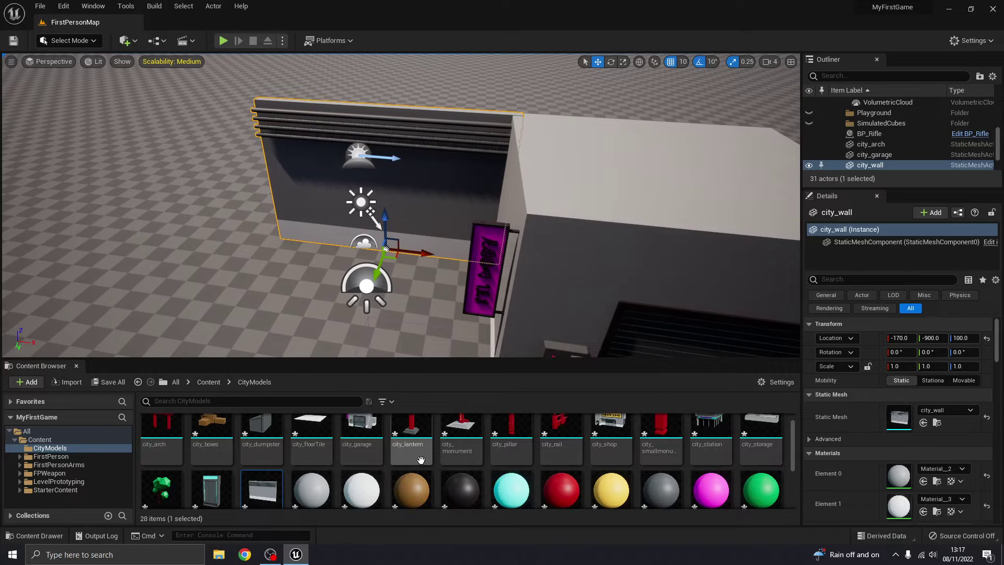
Step: Place the city_shop model at the free end of the wall, at about X -1440, Y -530
{"action": "scroll", "coordinate": [421, 459], "scroll_direction": "up", "scroll_amount": 1}
{"action": "left_click_drag", "start_coordinate": [624, 435], "coordinate": [101, 265]}
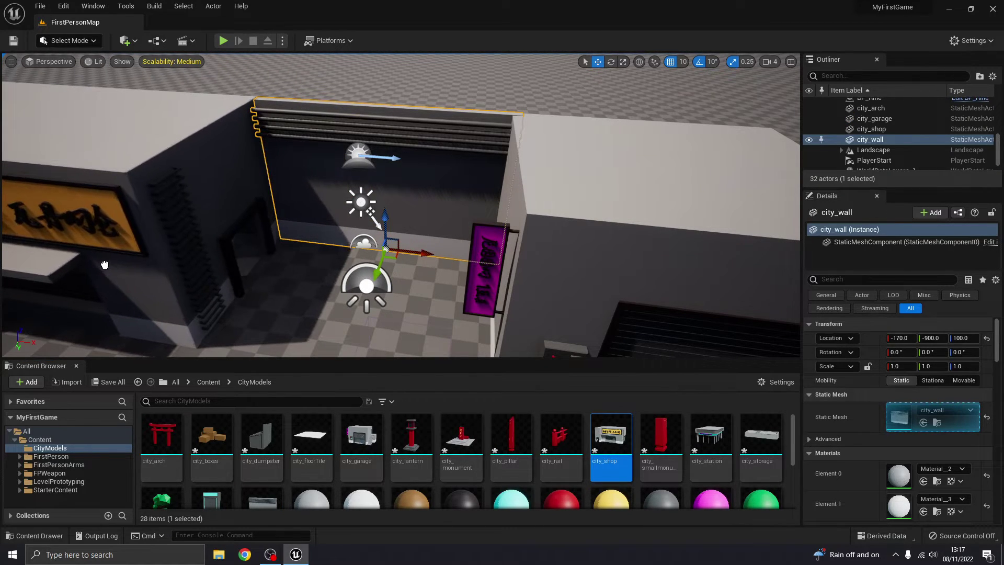
{"action": "left_click_drag", "start_coordinate": [154, 285], "coordinate": [154, 284]}
{"action": "left_click", "coordinate": [293, 319]}
{"action": "right_click_drag", "start_coordinate": [293, 319], "coordinate": [251, 225]}
Step: Duplicate the wall and move the copy to the far side of the shop, at about X -2620, Y -900
{"action": "right_click_drag", "start_coordinate": [349, 197], "coordinate": [230, 172]}
{"action": "left_click", "coordinate": [531, 218]}
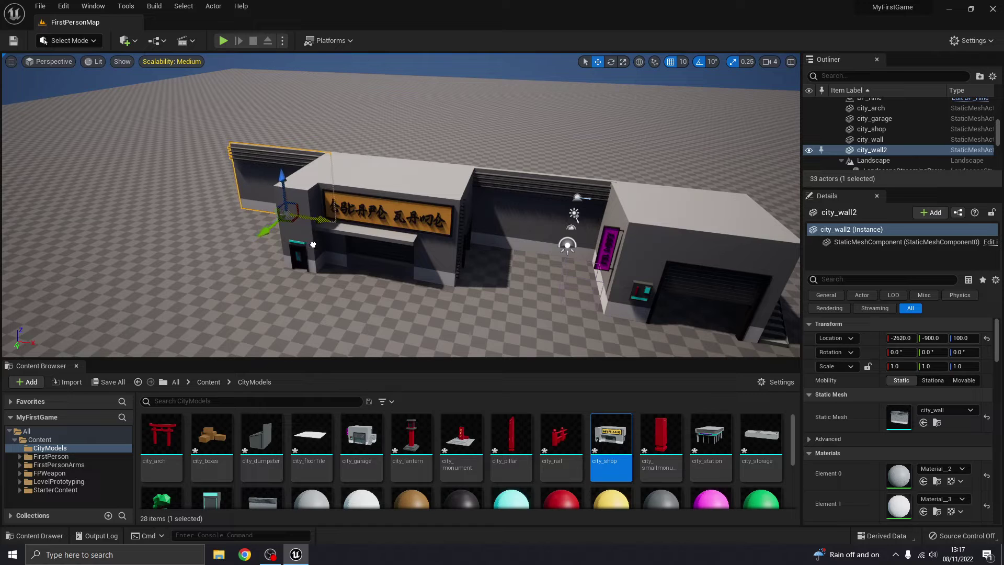
{"action": "right_click_drag", "start_coordinate": [312, 244], "coordinate": [297, 220]}
Step: Place the city_station model at the end of the second wall, at about X -3520, Y -180
{"action": "left_click_drag", "start_coordinate": [713, 445], "coordinate": [185, 294]}
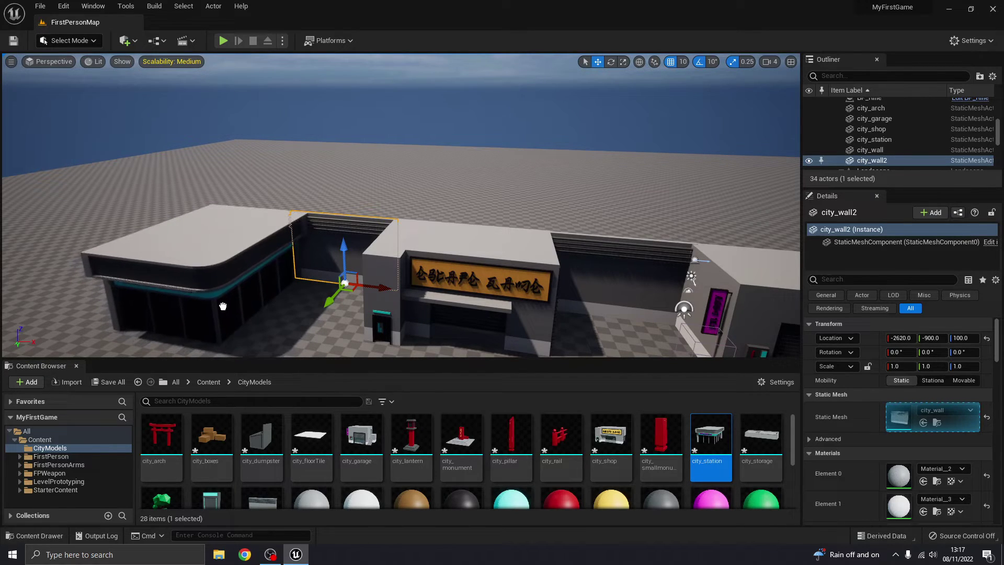
{"action": "left_click", "coordinate": [278, 262]}
{"action": "right_click_drag", "start_coordinate": [278, 261], "coordinate": [244, 268]}
{"action": "key", "text": "w"}
{"action": "key", "text": "w"}
{"action": "right_click_drag", "start_coordinate": [445, 171], "coordinate": [446, 171]}
{"action": "key", "text": "s"}
{"action": "mouse_move", "coordinate": [228, 84]}
{"action": "right_mouse_down"}
{"action": "mouse_move", "coordinate": [222, 78]}
{"action": "mouse_move", "coordinate": [225, 94]}
{"action": "mouse_move", "coordinate": [228, 84]}
{"action": "right_mouse_up"}
Step: Play test the street, picking up the rifle and walking past the garage to the shop's side doorway, and end the session
{"action": "left_click", "coordinate": [226, 41]}
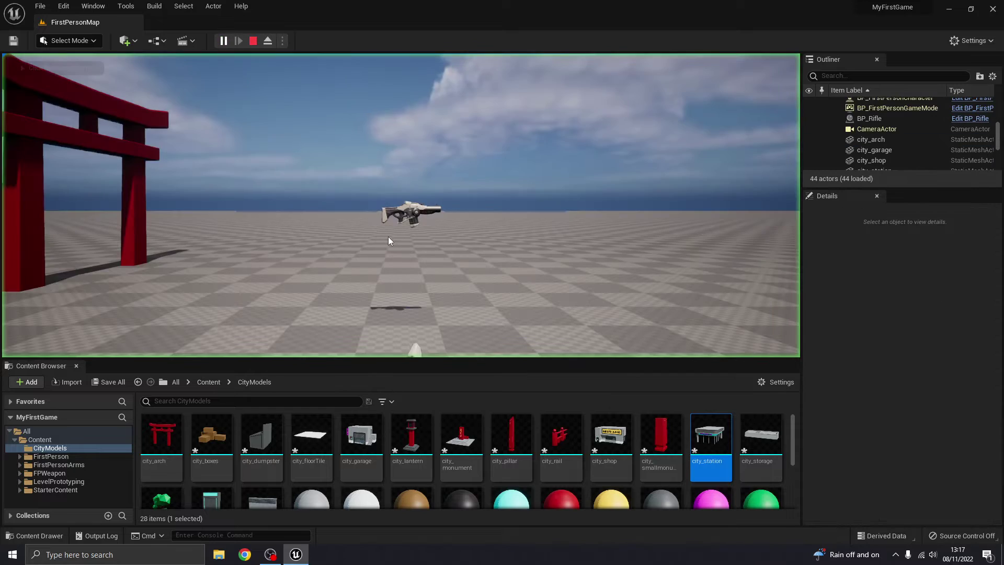
{"action": "key", "text": "w"}
{"action": "key", "text": "w"}
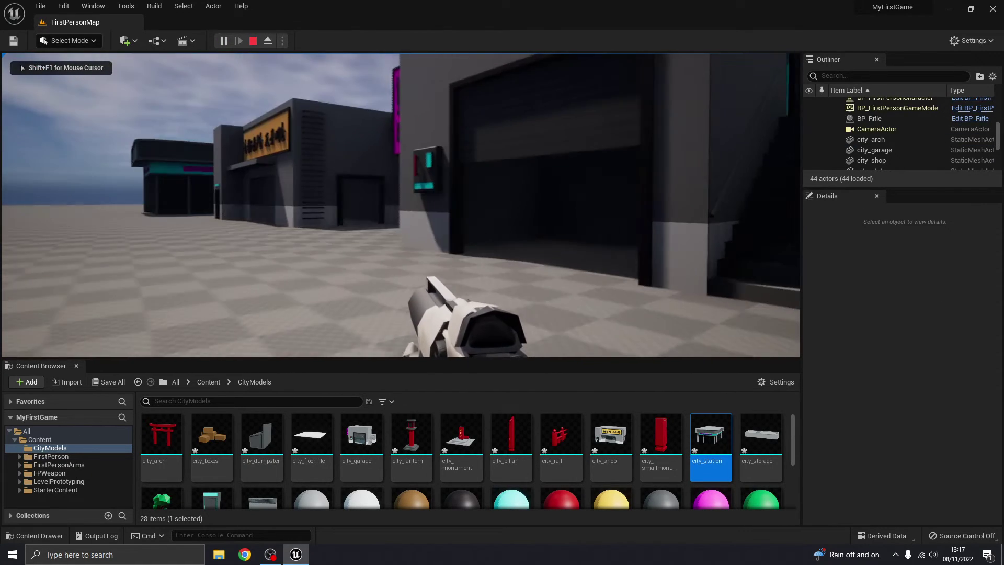
{"action": "key", "text": "w"}
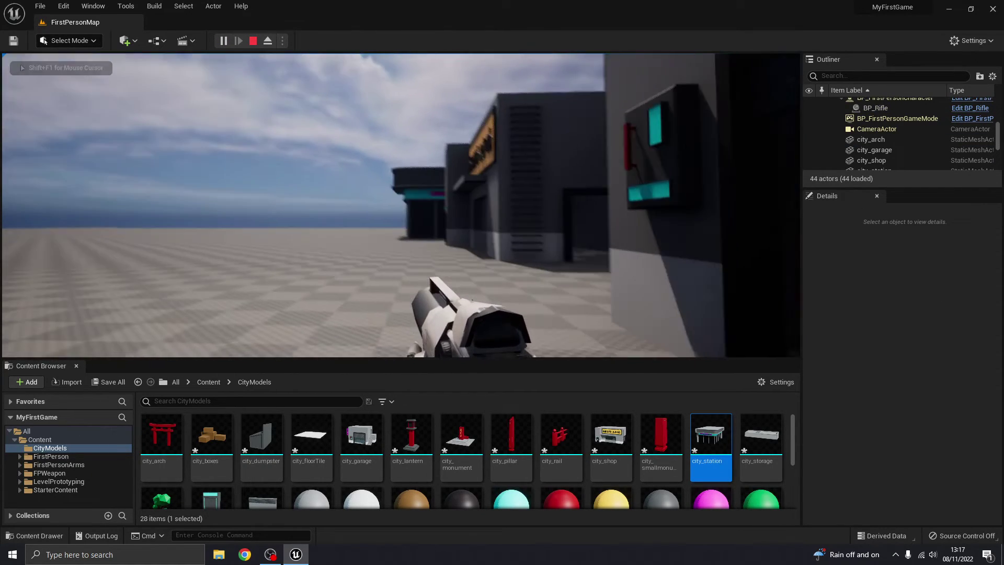
{"action": "key", "text": "w"}
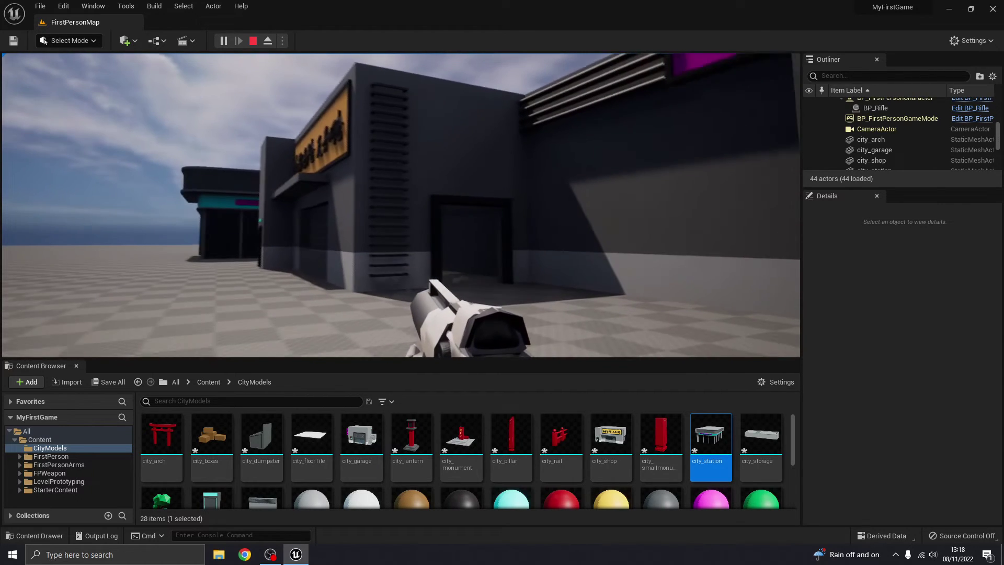
{"action": "key", "text": "Escape"}
Step: Lower the shop slightly into the ground to about Z 95.5, with grid snapping off
{"action": "key", "text": "w"}
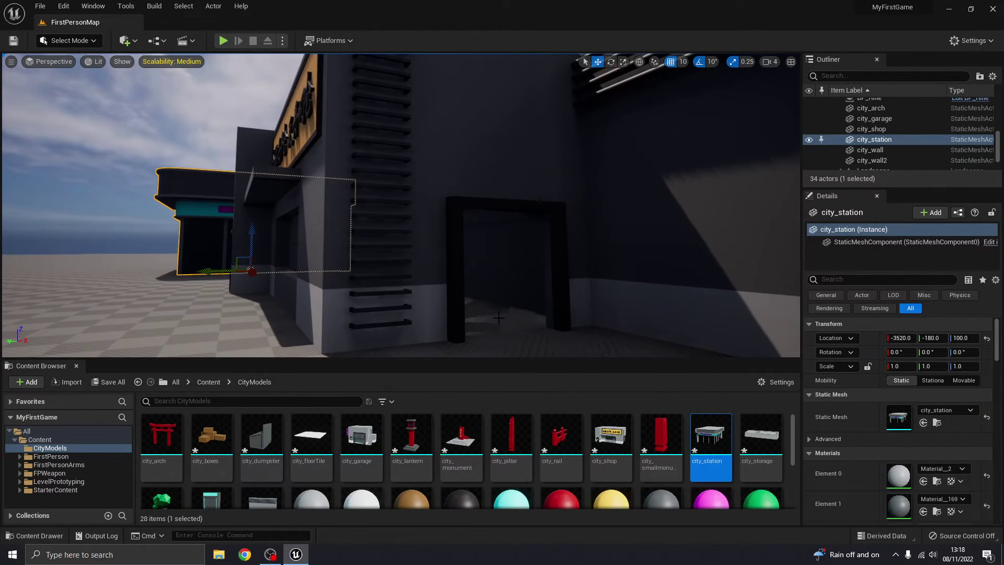
{"action": "left_click", "coordinate": [401, 205]}
{"action": "right_click_drag", "start_coordinate": [401, 205], "coordinate": [433, 195]}
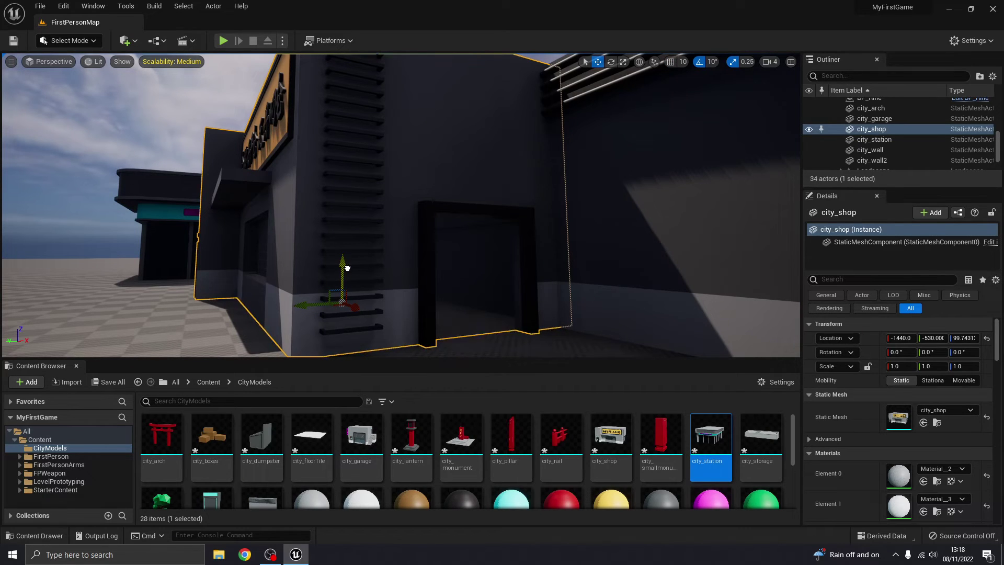
{"action": "key", "text": "a"}
{"action": "right_click_drag", "start_coordinate": [348, 269], "coordinate": [332, 263]}
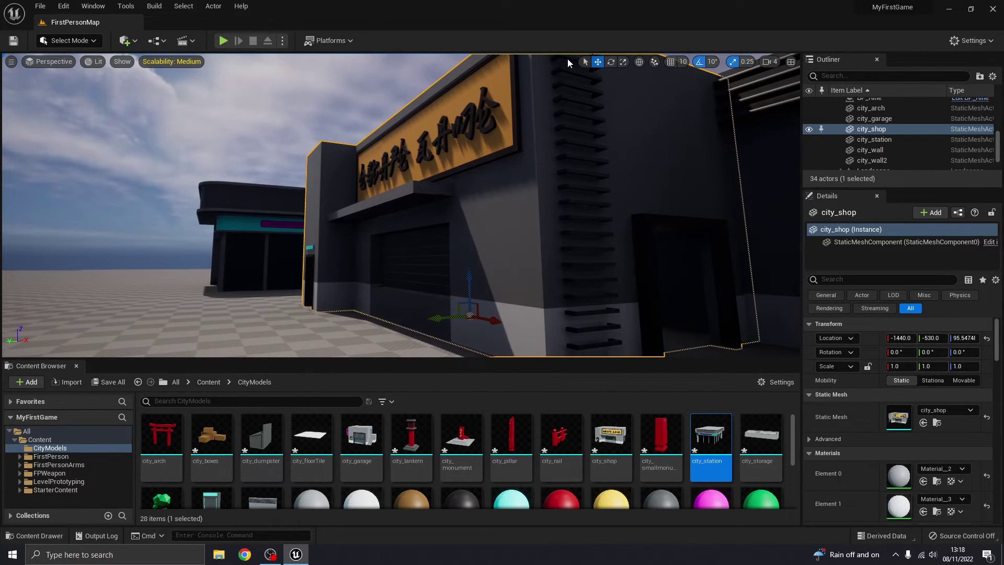
Step: Play test the lowered shop by walking past the garage towards it, and end the session
{"action": "left_click", "coordinate": [222, 40]}
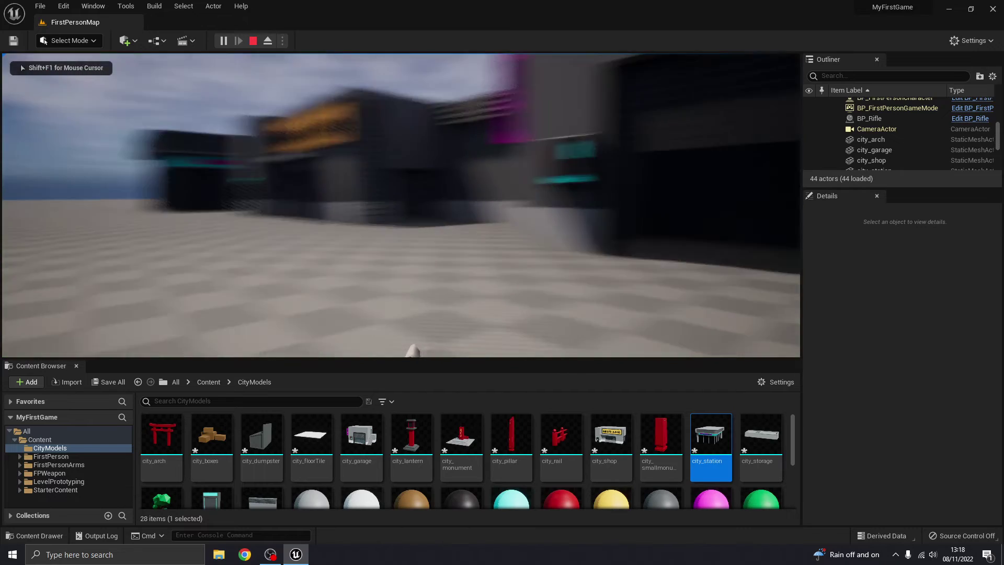
{"action": "key", "text": "w"}
{"action": "key", "text": "a"}
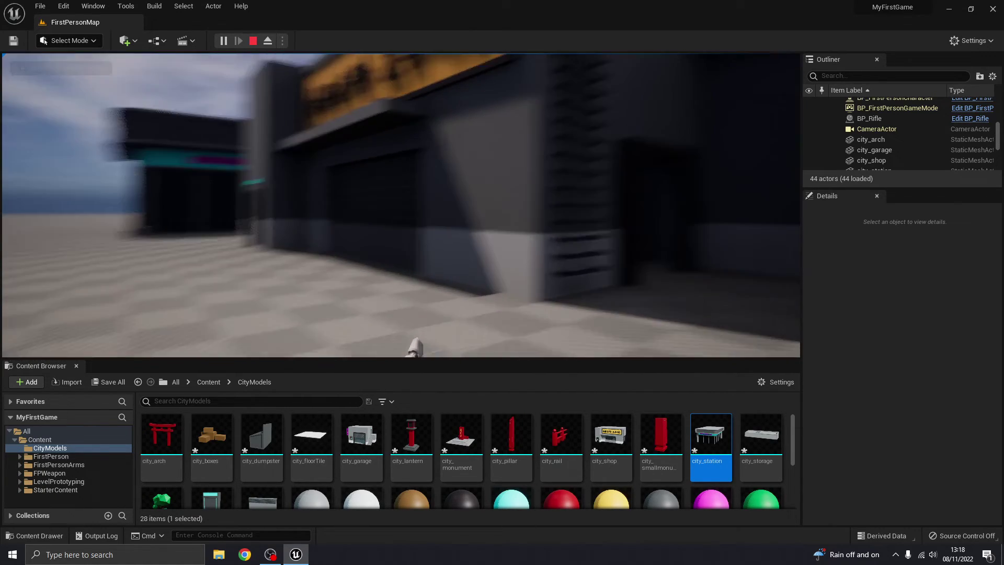
{"action": "key", "text": "Escape"}
Step: Place the city_storage model in front of the shop's counter window, at about X -1475, Y -62
{"action": "right_click_drag", "start_coordinate": [476, 254], "coordinate": [597, 331]}
{"action": "middle_click_drag", "start_coordinate": [550, 292], "coordinate": [701, 400]}
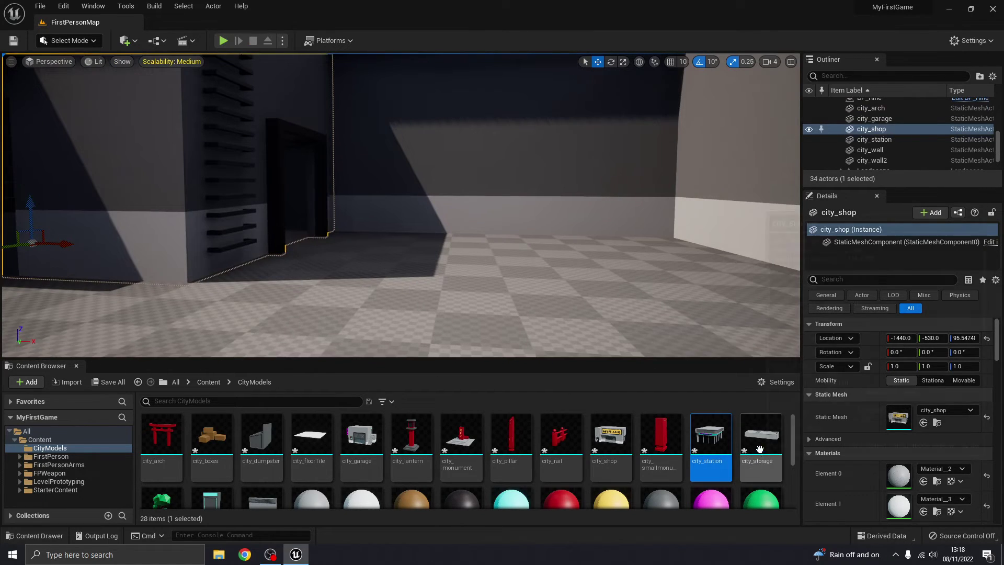
{"action": "left_click_drag", "start_coordinate": [760, 449], "coordinate": [94, 291]}
{"action": "middle_click_drag", "start_coordinate": [95, 291], "coordinate": [157, 272]}
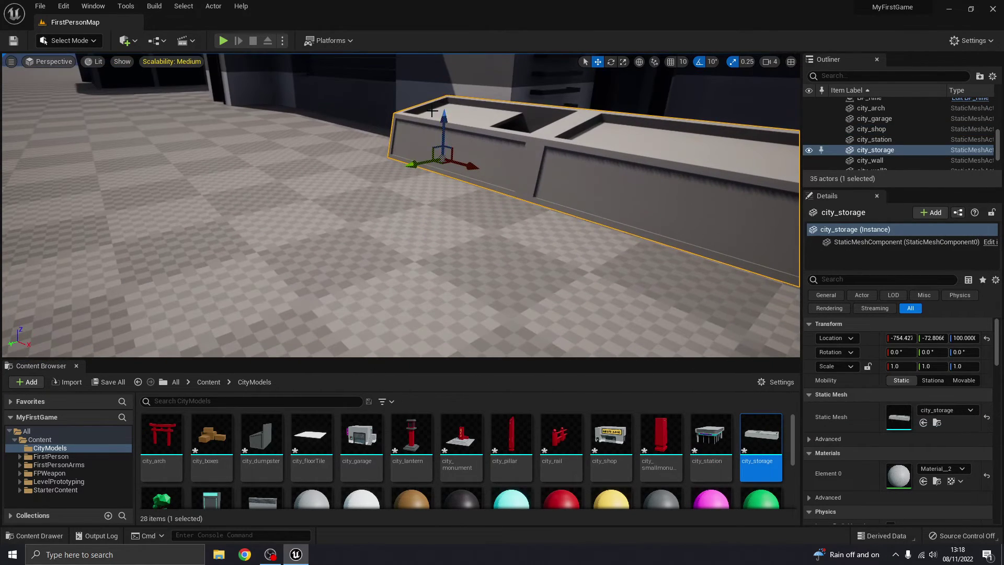
{"action": "middle_click_drag", "start_coordinate": [432, 111], "coordinate": [458, 210]}
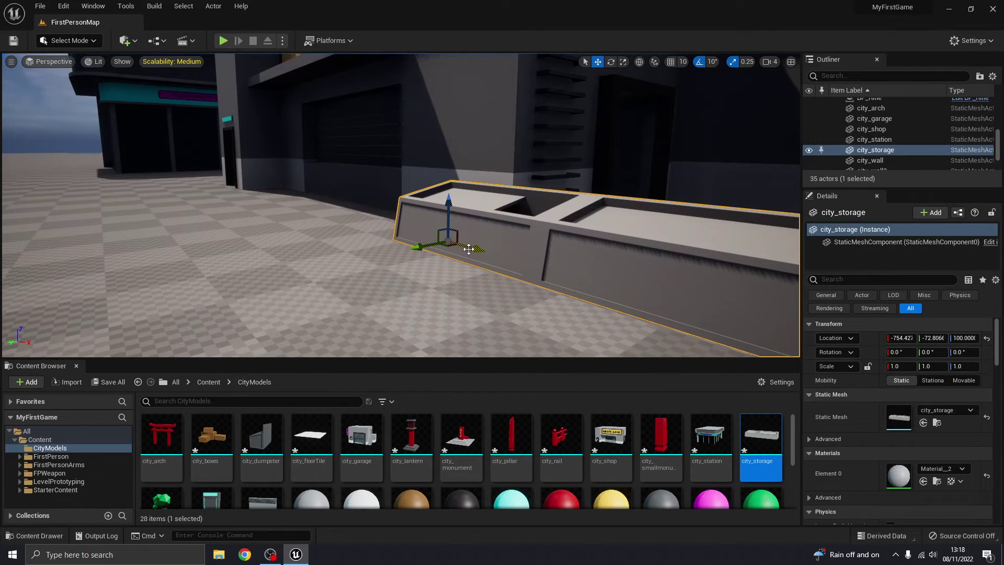
{"action": "left_click_drag", "start_coordinate": [468, 249], "coordinate": [308, 220]}
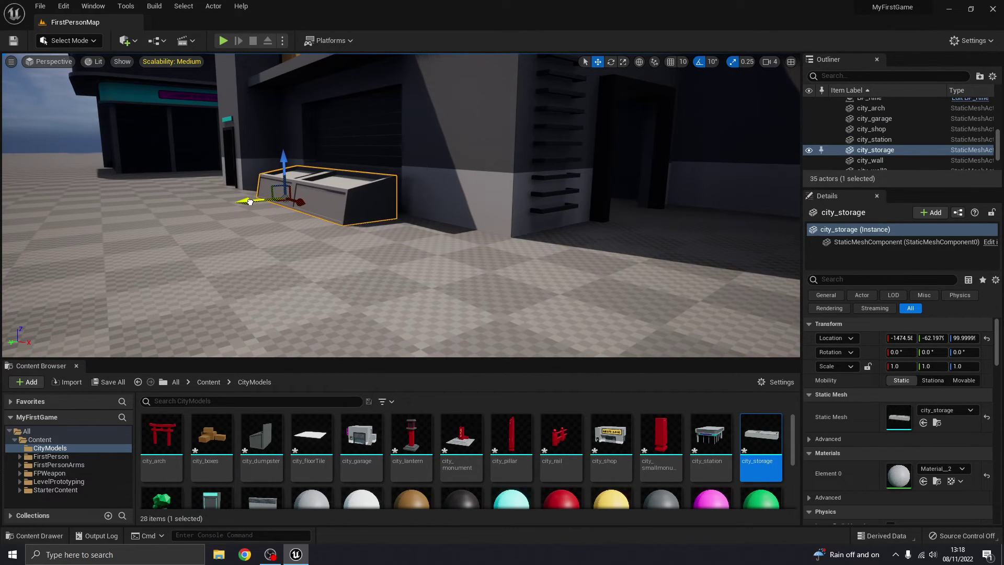
Step: Place the city_boxes model on the ground beside the storage unit, at about X -821, Y -82
{"action": "right_click_drag", "start_coordinate": [398, 225], "coordinate": [386, 205]}
{"action": "left_click_drag", "start_coordinate": [213, 438], "coordinate": [452, 283]}
{"action": "right_click_drag", "start_coordinate": [451, 282], "coordinate": [172, 276]}
Step: Place a city_rail beside the shop's door and extend it outwards with a duplicate at about Y 360
{"action": "left_click_drag", "start_coordinate": [565, 449], "coordinate": [519, 346]}
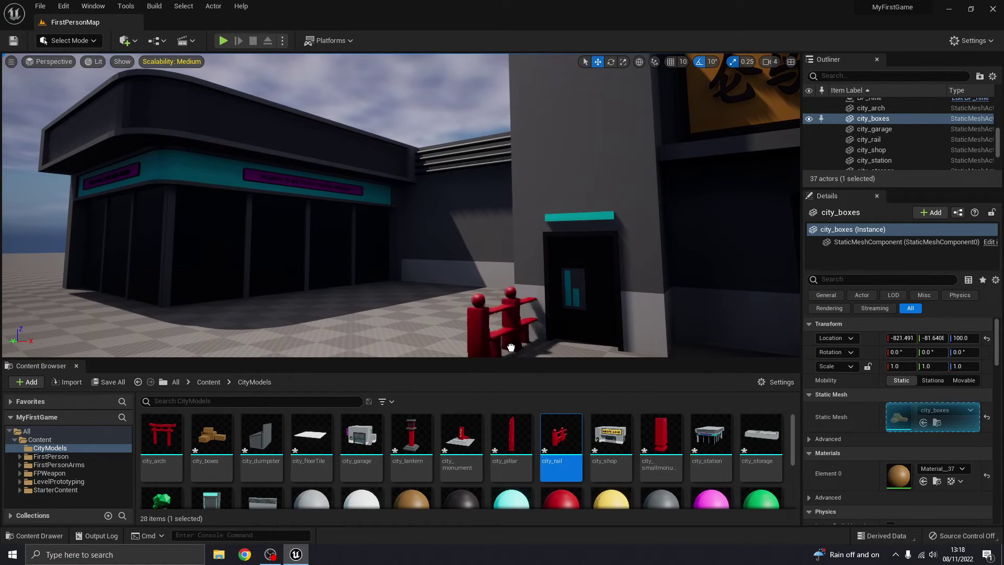
{"action": "left_click_drag", "start_coordinate": [511, 347], "coordinate": [511, 347]}
{"action": "scroll", "coordinate": [540, 299], "scroll_direction": "down", "scroll_amount": 5}
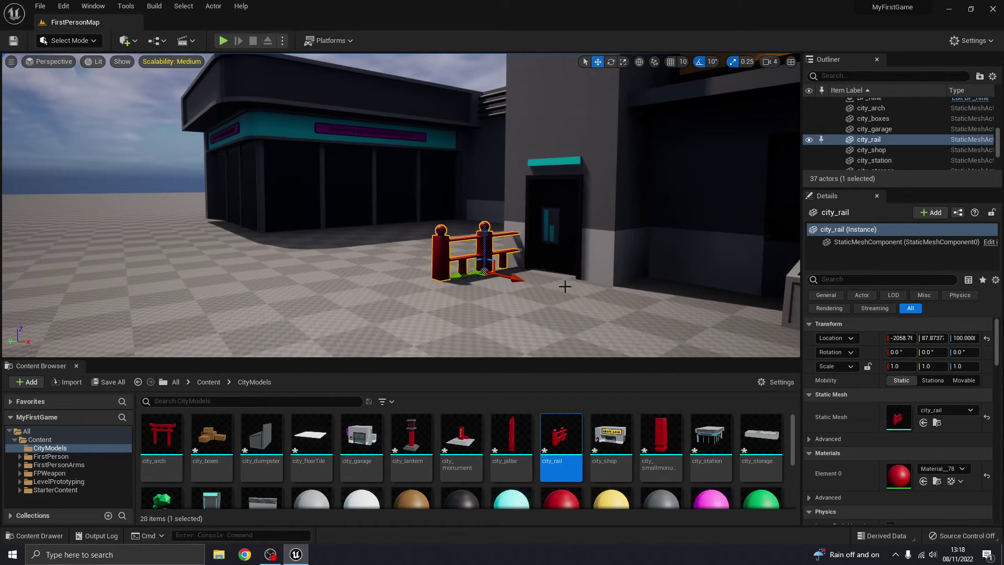
{"action": "left_click_drag", "start_coordinate": [454, 275], "coordinate": [349, 292]}
{"action": "right_click_drag", "start_coordinate": [350, 292], "coordinate": [372, 322]}
{"action": "key", "text": "s"}
{"action": "key", "text": "d"}
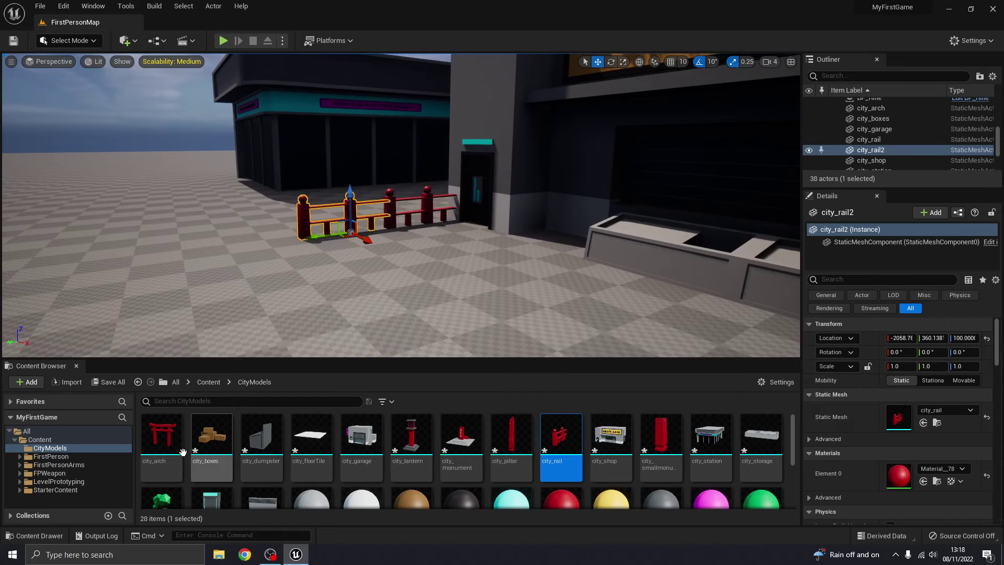
Step: Place the city_dumpster model against the garage's side wall in the alley, at about X 239, Y -592
{"action": "right_click_drag", "start_coordinate": [366, 262], "coordinate": [517, 242]}
{"action": "key", "text": "w"}
{"action": "right_click_drag", "start_coordinate": [418, 444], "coordinate": [429, 445]}
{"action": "left_click_drag", "start_coordinate": [261, 439], "coordinate": [515, 306]}
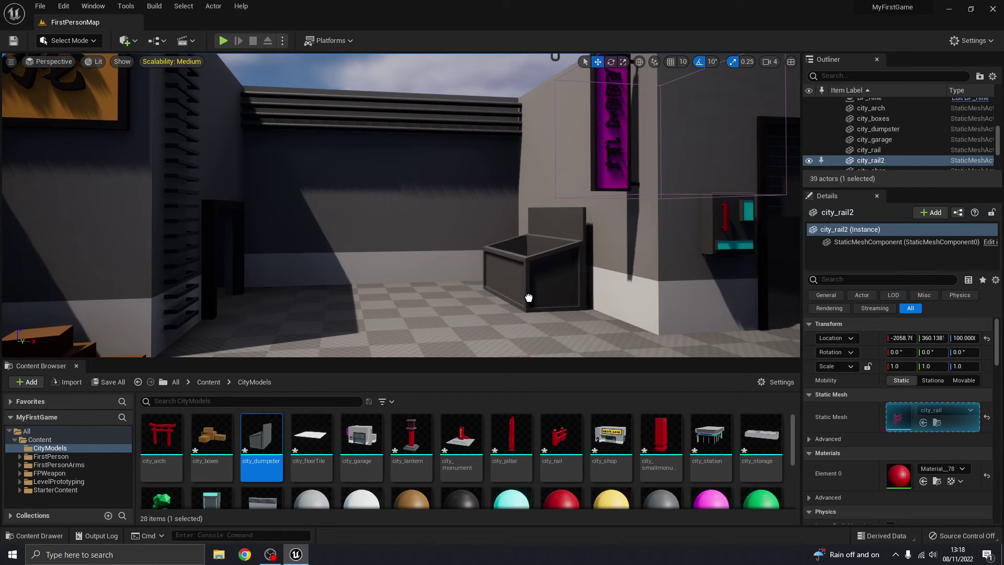
{"action": "left_click_drag", "start_coordinate": [527, 296], "coordinate": [528, 297]}
{"action": "right_click_drag", "start_coordinate": [565, 313], "coordinate": [437, 322]}
{"action": "key", "text": "d"}
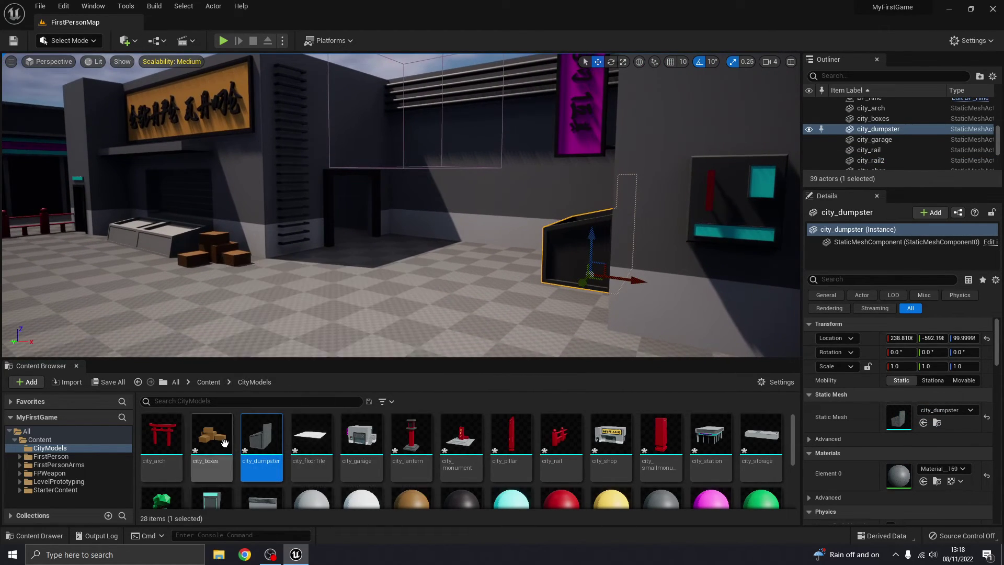
Step: Place a city_tree model and move it out in front of the station, to about X -3987, Y 1398
{"action": "scroll", "coordinate": [223, 444], "scroll_direction": "down", "scroll_amount": 1}
{"action": "left_click_drag", "start_coordinate": [161, 489], "coordinate": [118, 306]}
{"action": "right_click_drag", "start_coordinate": [193, 312], "coordinate": [128, 297]}
{"action": "key", "text": "s"}
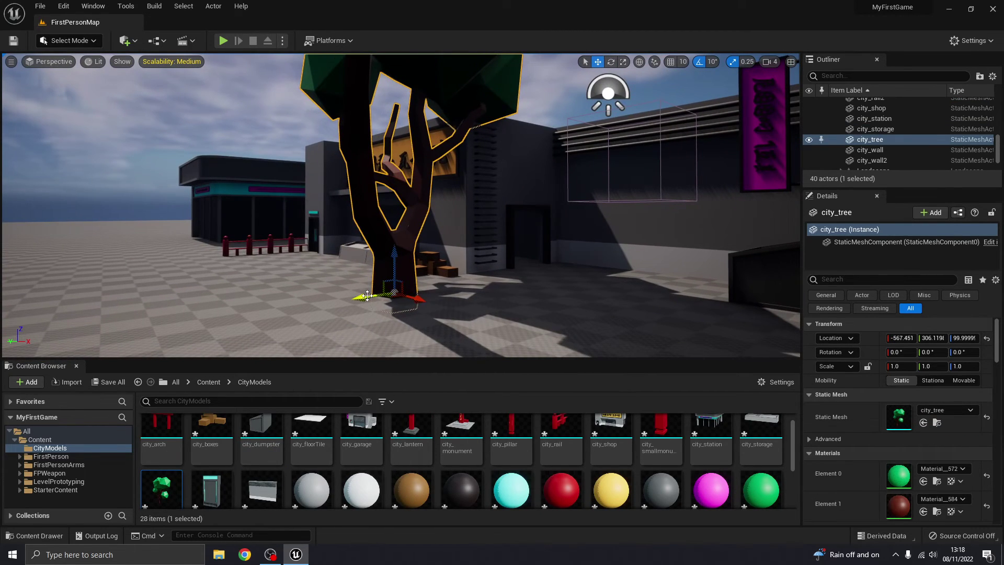
{"action": "left_click_drag", "start_coordinate": [368, 296], "coordinate": [130, 276]}
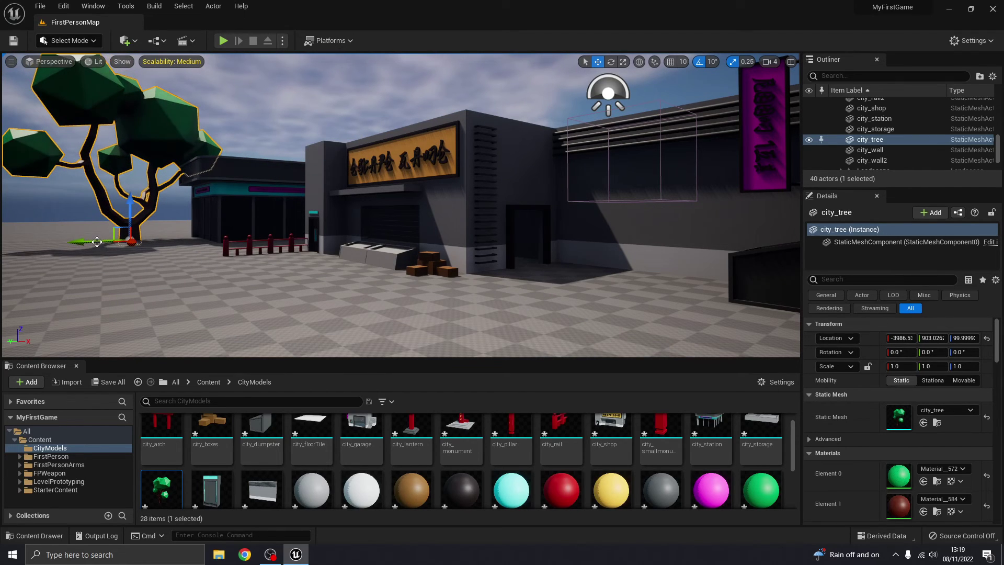
{"action": "left_click_drag", "start_coordinate": [96, 241], "coordinate": [20, 248]}
{"action": "right_click_drag", "start_coordinate": [123, 242], "coordinate": [90, 248]}
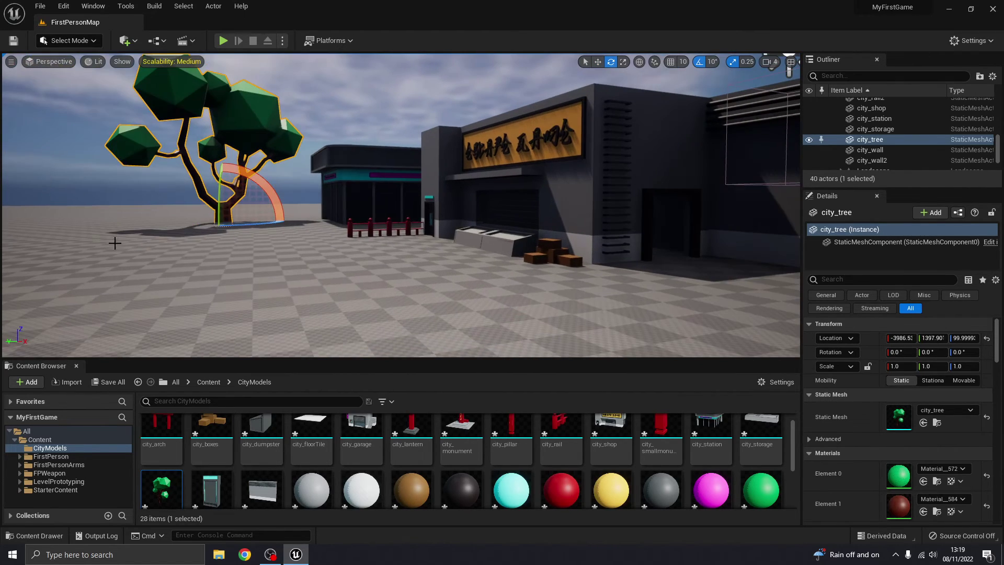
Step: Rotate the tree by -10° about the vertical axis and view the whole street layout from above
{"action": "left_click_drag", "start_coordinate": [255, 226], "coordinate": [235, 229]}
{"action": "right_click_drag", "start_coordinate": [330, 253], "coordinate": [339, 251]}
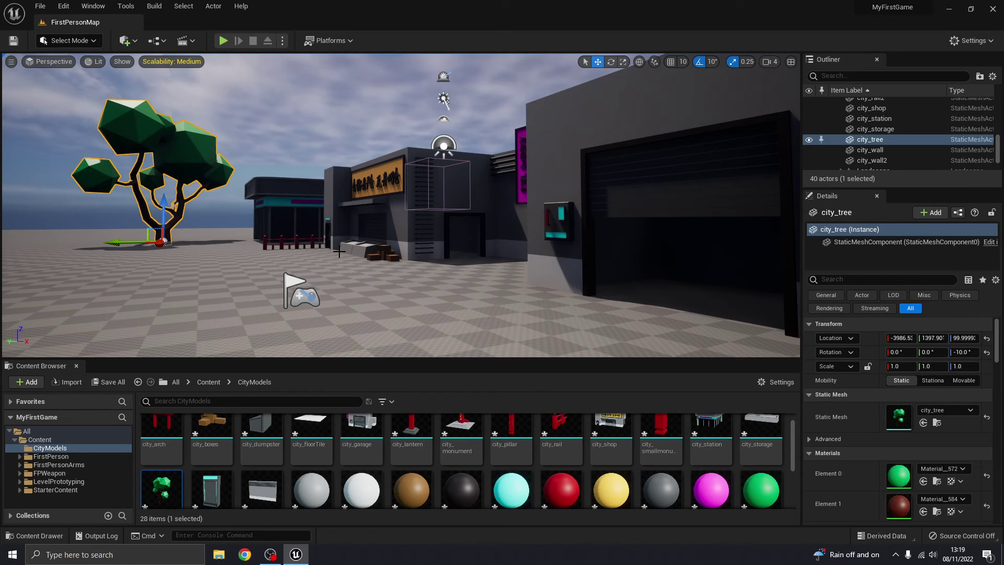
{"action": "right_click_drag", "start_coordinate": [389, 223], "coordinate": [296, 294]}
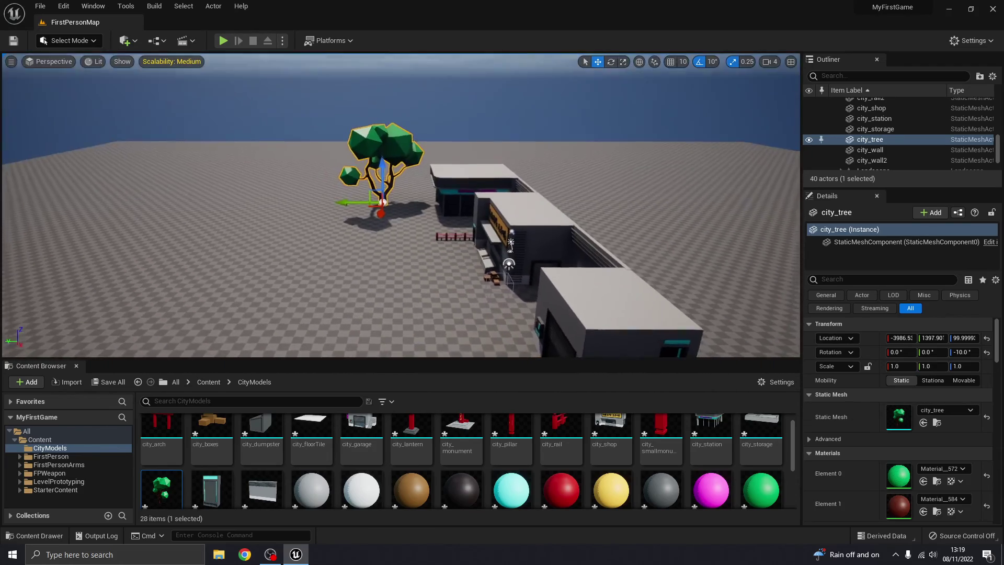
{"action": "right_click_drag", "start_coordinate": [716, 339], "coordinate": [691, 327]}
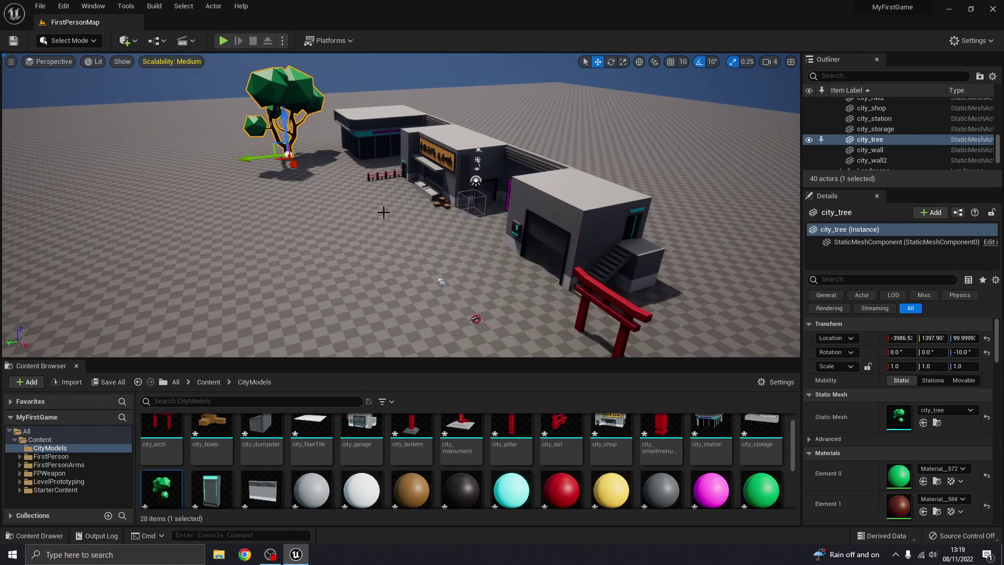